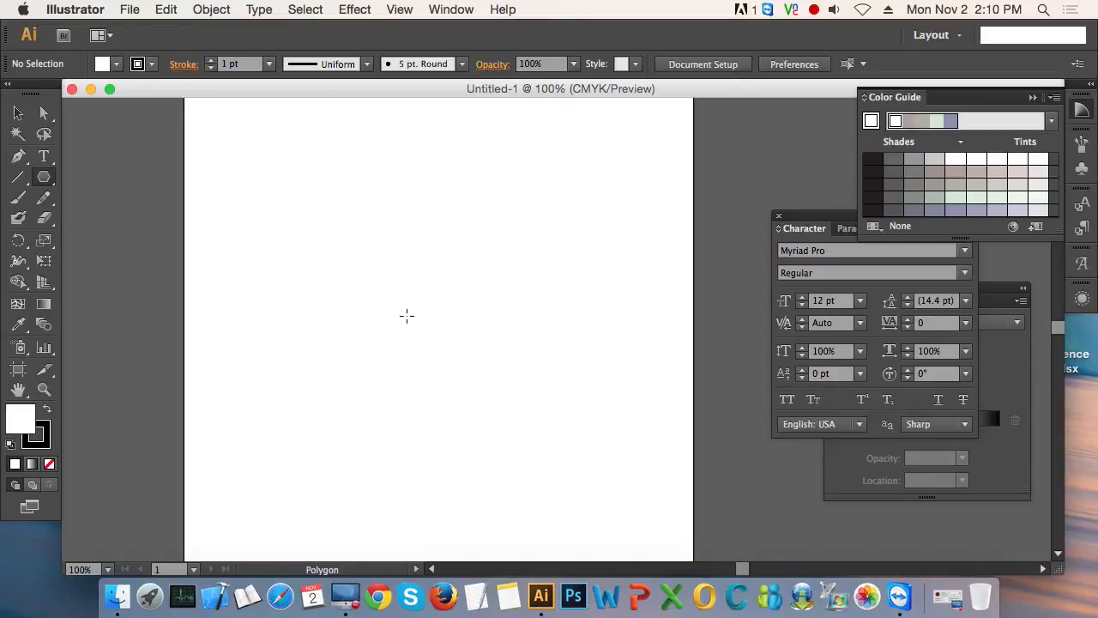
# - Draw a regular hexagon with flat upper and lower edges in the upper middle of the artboard and deselect it
pyautogui.moveTo(400, 296); pyautogui.dragTo(477, 358)
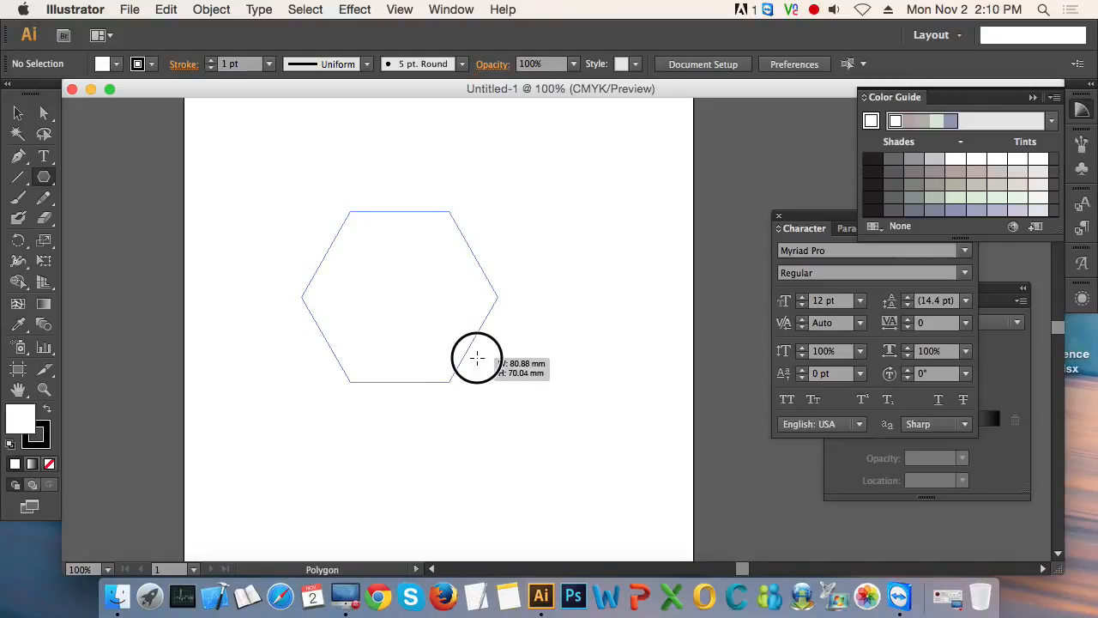
pyautogui.moveTo(477, 357); pyautogui.dragTo(494, 368)
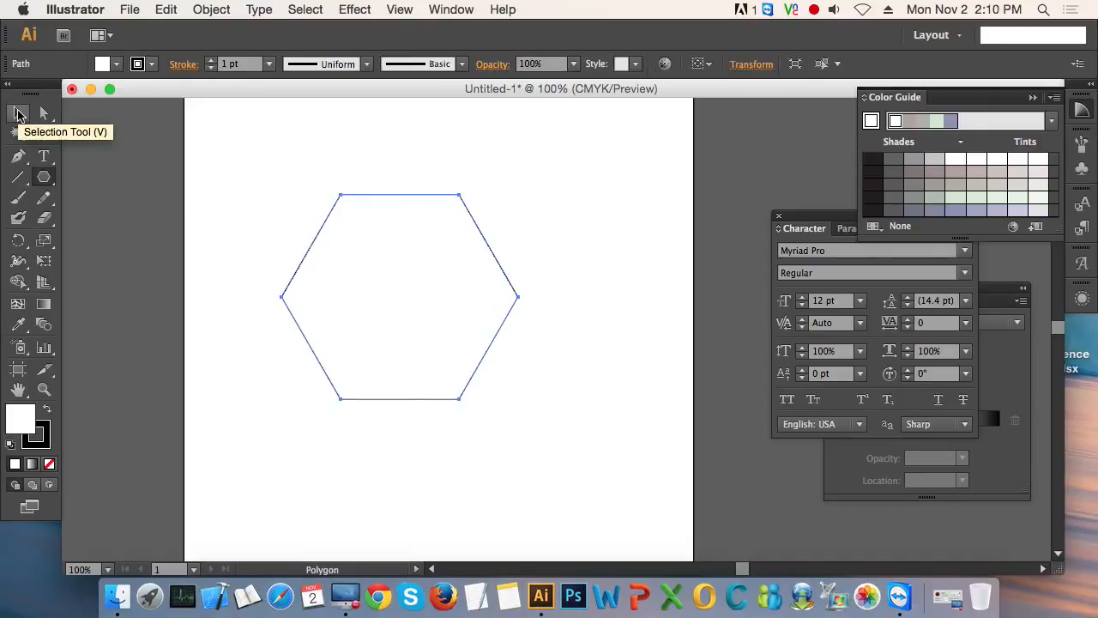
pyautogui.click(19, 114)
pyautogui.click(601, 395)
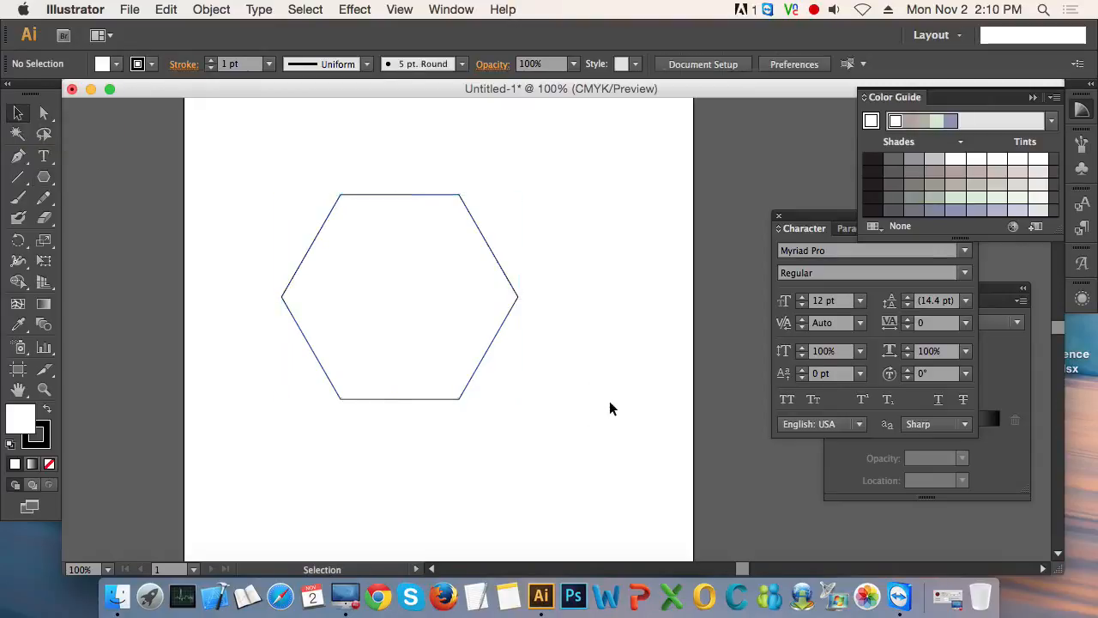
# - Rotate the hexagon by 90° about its centre so that it stands on a point
pyautogui.click(365, 285)
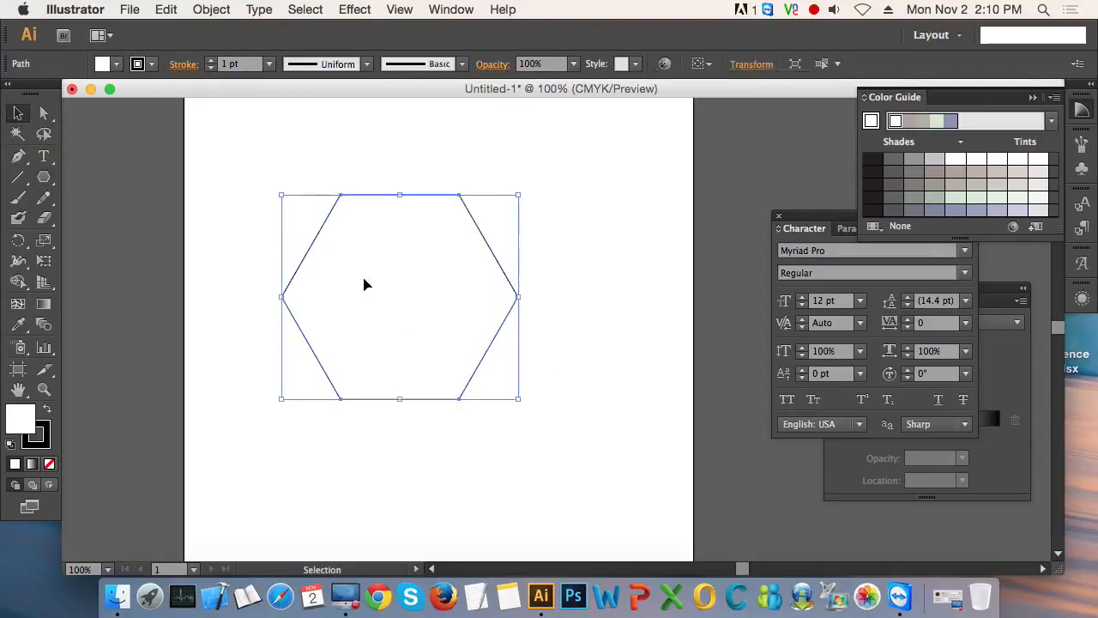
pyautogui.click(22, 248)
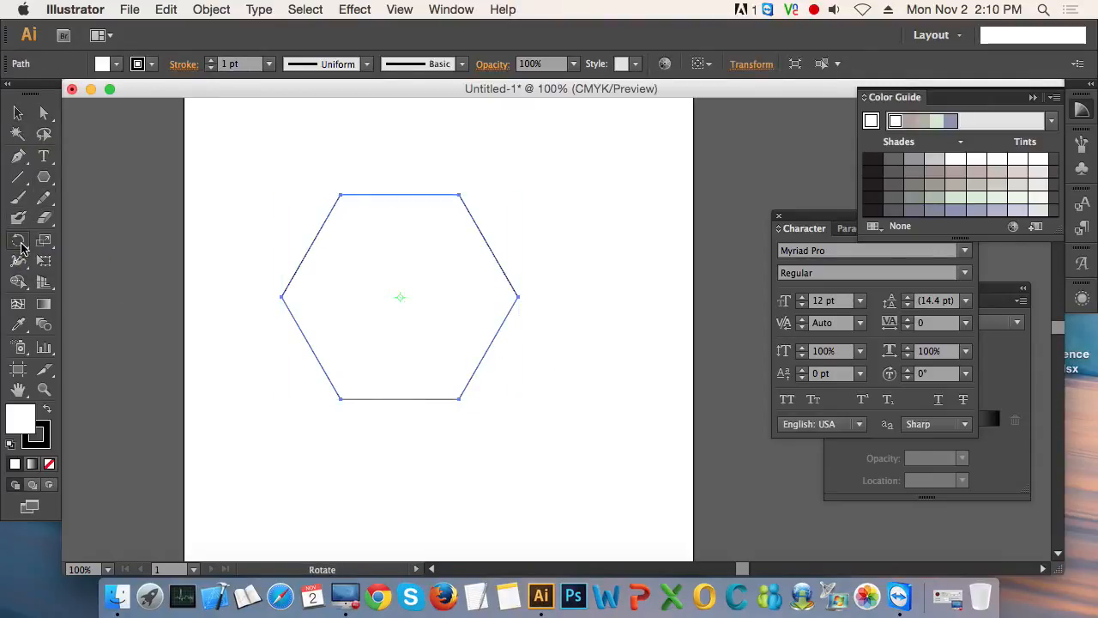
pyautogui.doubleClick(22, 248)
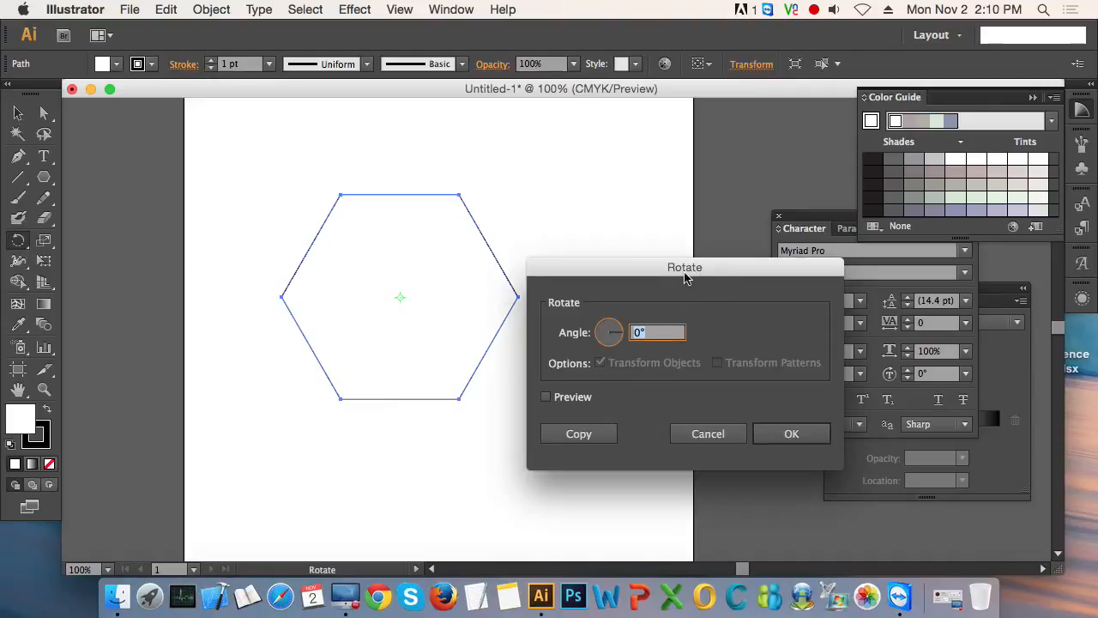
pyautogui.moveTo(687, 266); pyautogui.dragTo(726, 162)
pyautogui.write('90')
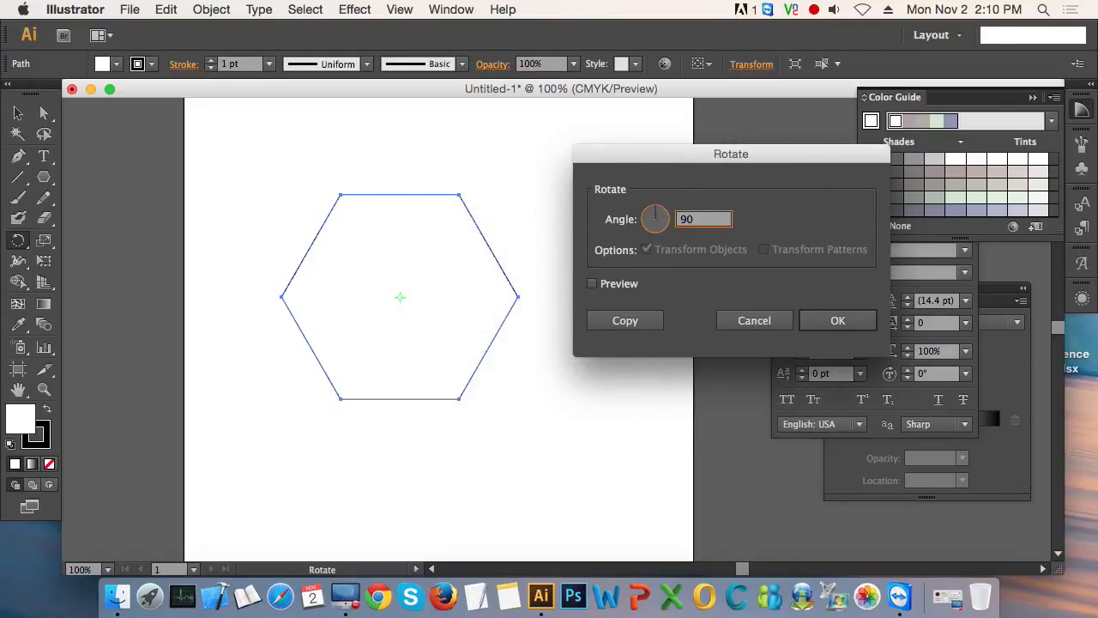
pyautogui.press('Return')
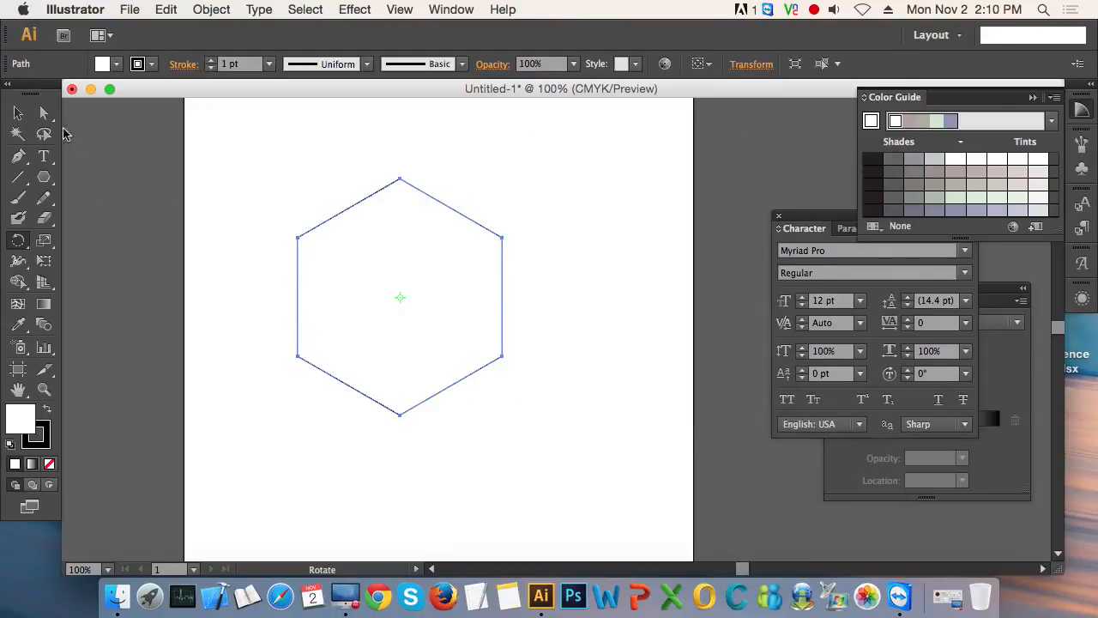
# - Remove the hexagon's fill, keeping only its black outline
pyautogui.click(18, 112)
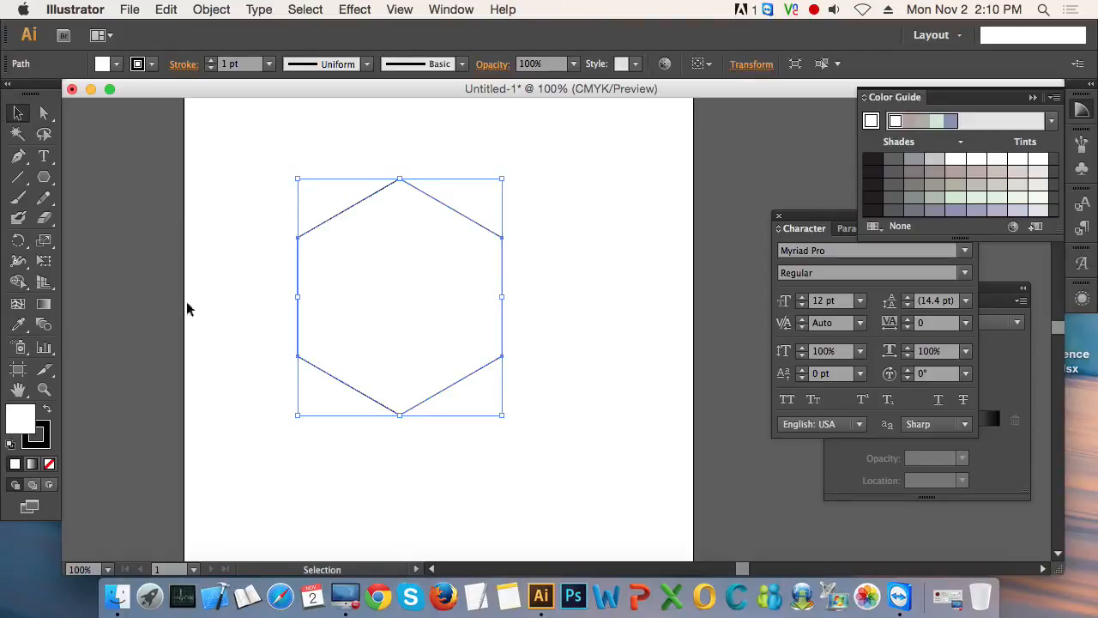
pyautogui.click(49, 468)
pyautogui.click(558, 496)
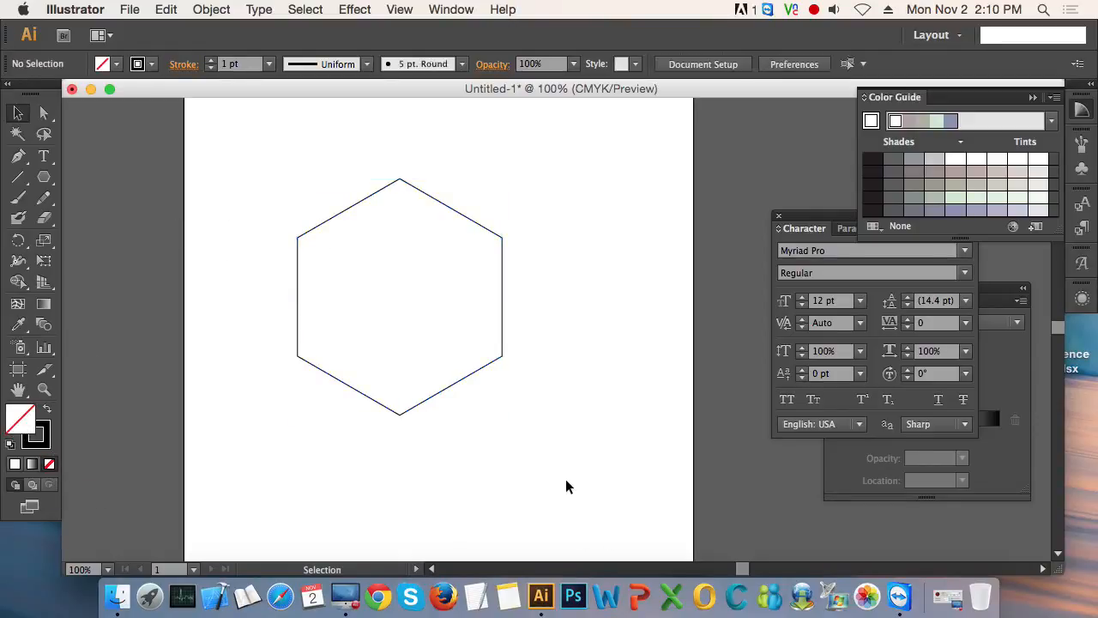
# - Show the rulers and place a horizontal and a vertical guide crossing at the hexagon's centre
pyautogui.moveTo(565, 479); pyautogui.dragTo(321, 285)
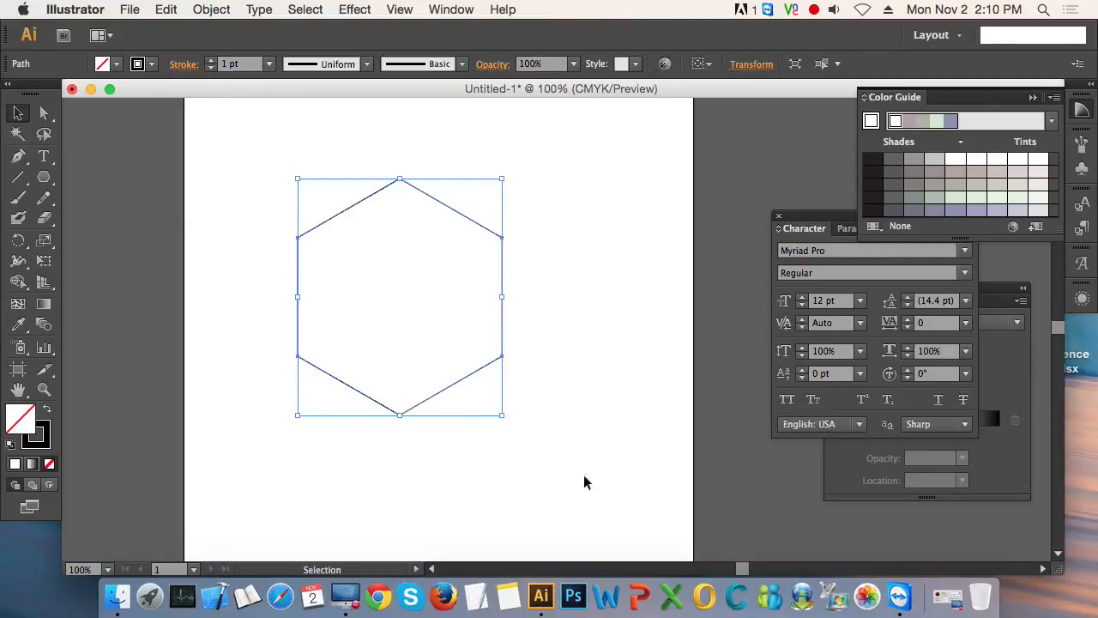
pyautogui.press('a')
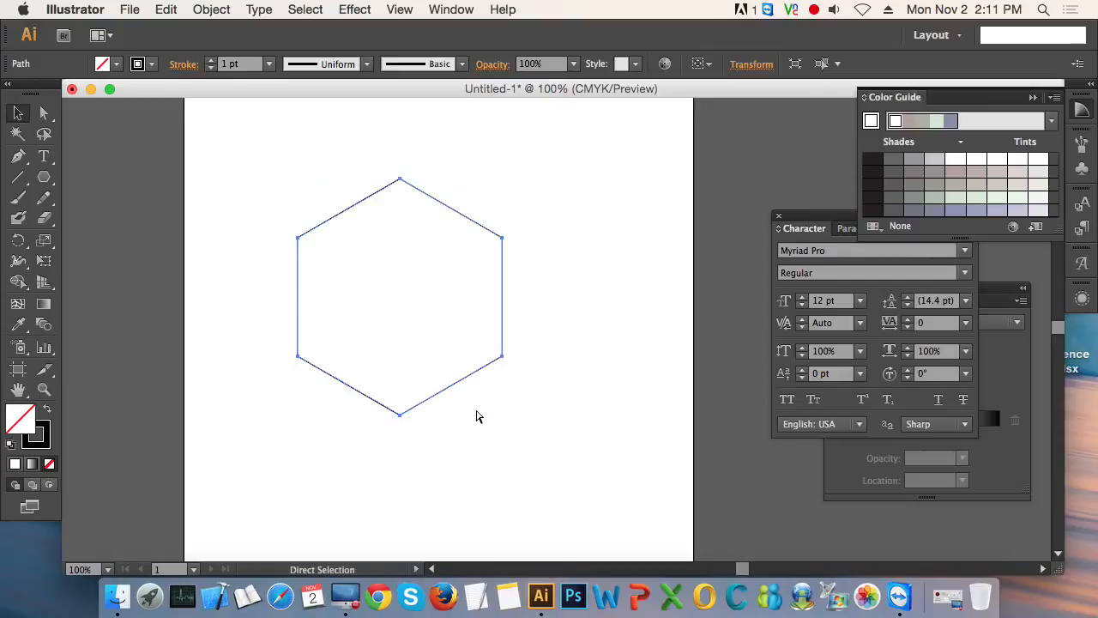
pyautogui.press('super+r')
pyautogui.press('v')
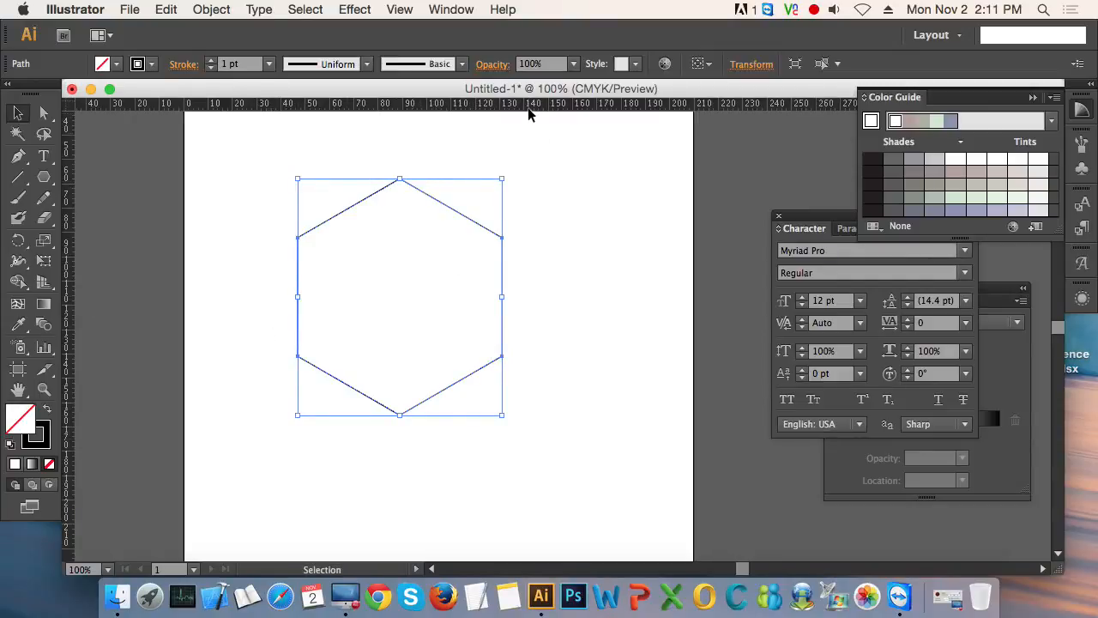
pyautogui.moveTo(527, 111); pyautogui.dragTo(564, 299)
pyautogui.moveTo(66, 306); pyautogui.dragTo(400, 364)
pyautogui.click(659, 408)
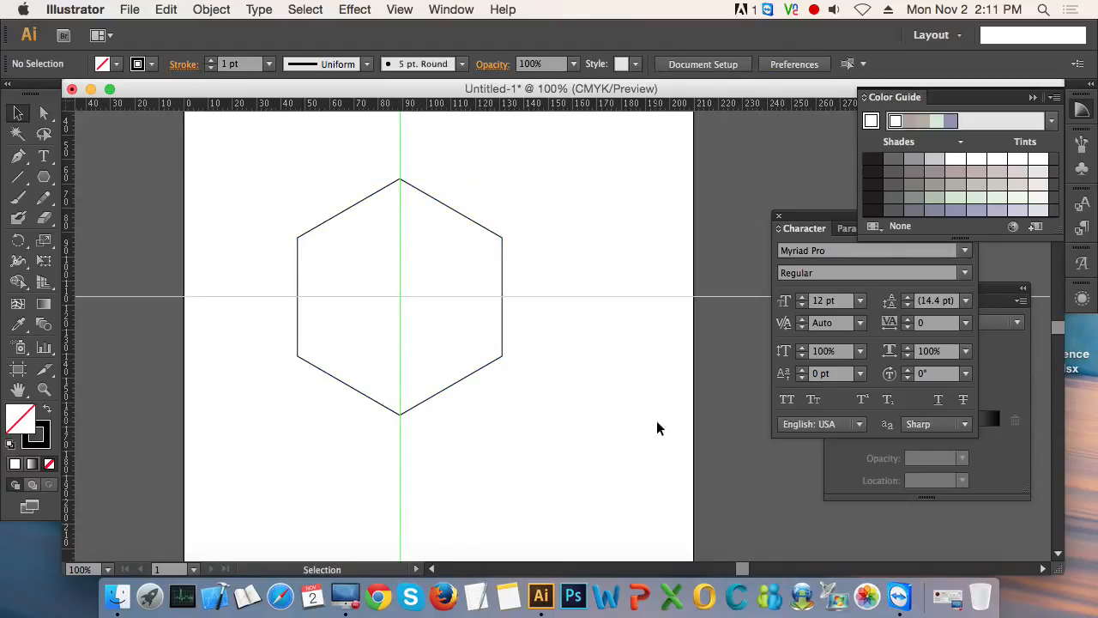
pyautogui.moveTo(166, 162); pyautogui.dragTo(757, 484)
pyautogui.click(610, 444)
# - Draw a wide, flat ellipse centred on the guide intersection, extending past both vertical sides of the hexagon
pyautogui.press('super+space')
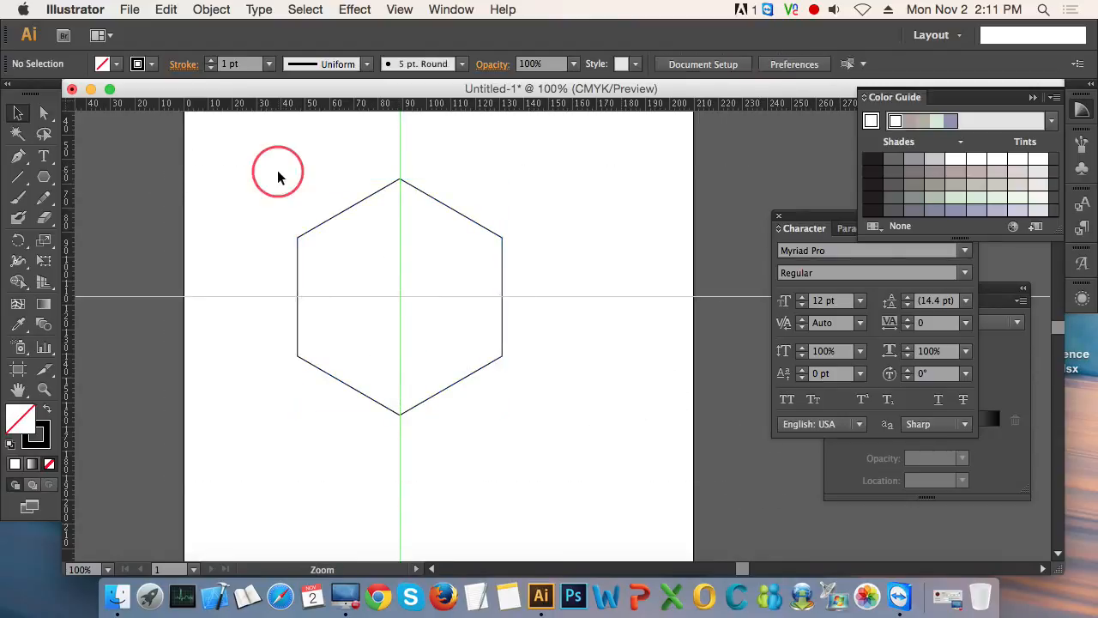
pyautogui.moveTo(277, 174); pyautogui.dragTo(508, 421)
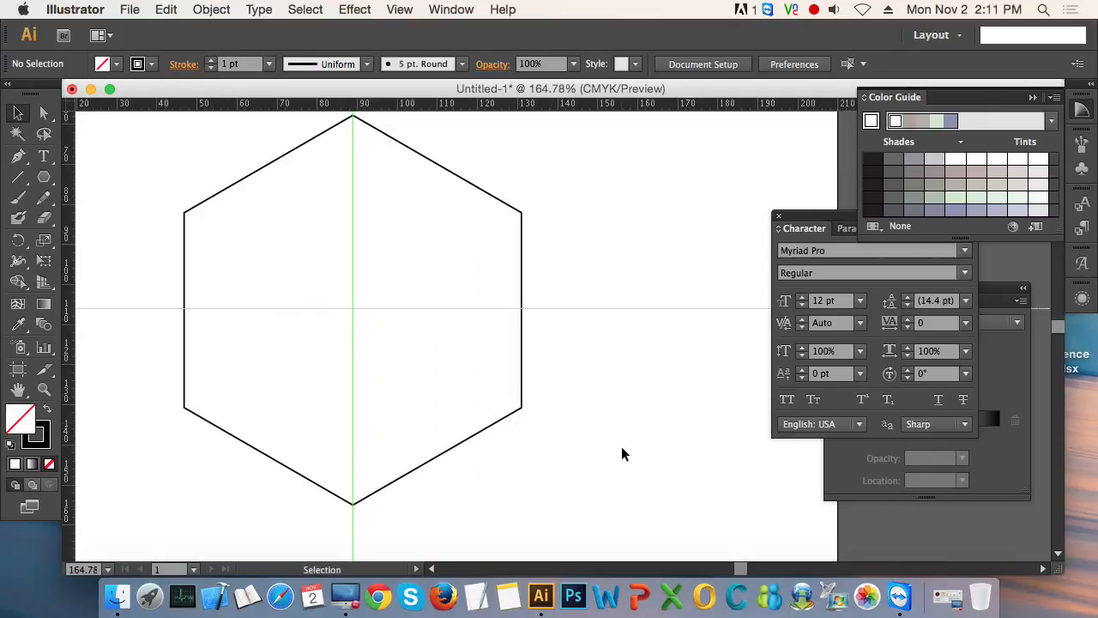
pyautogui.press('space')
pyautogui.moveTo(510, 351); pyautogui.dragTo(549, 381)
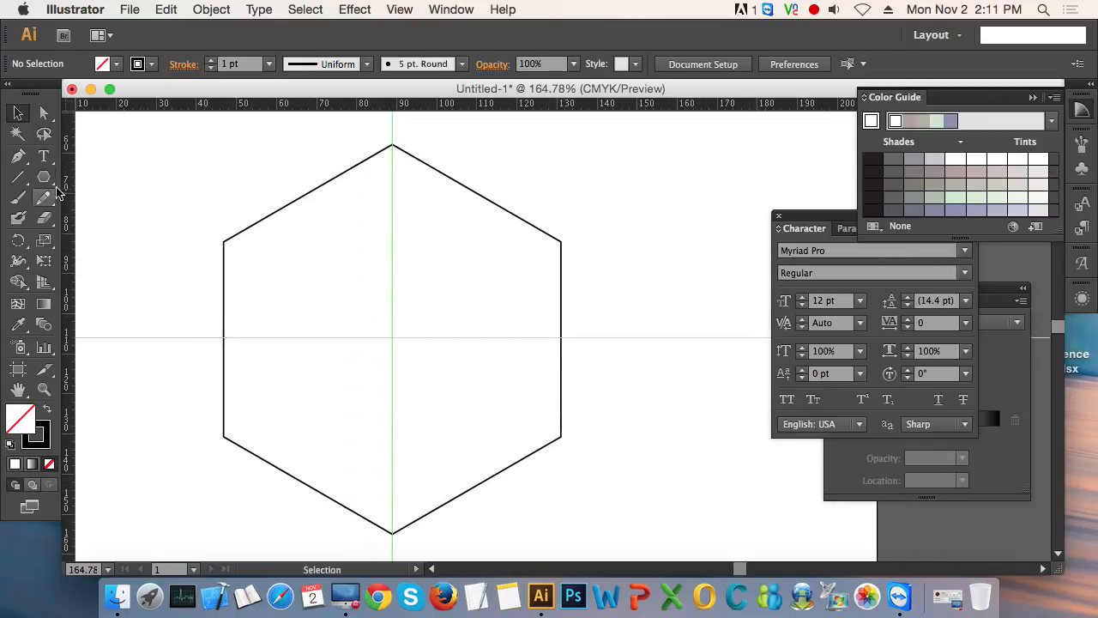
pyautogui.moveTo(44, 177); pyautogui.dragTo(127, 218)
pyautogui.press('space')
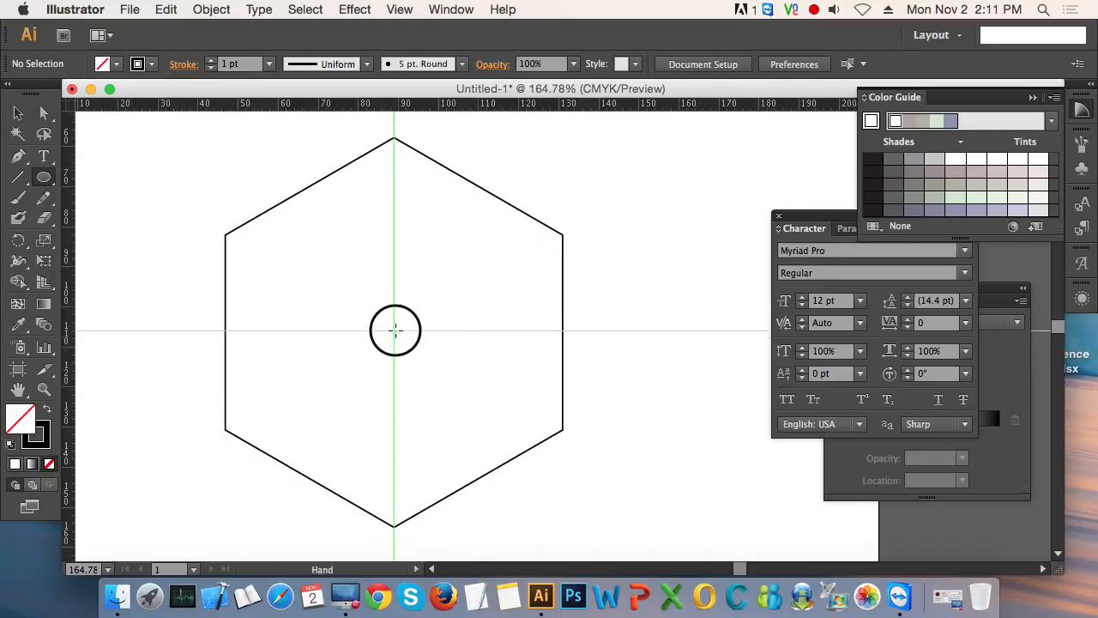
pyautogui.moveTo(395, 342); pyautogui.dragTo(553, 386)
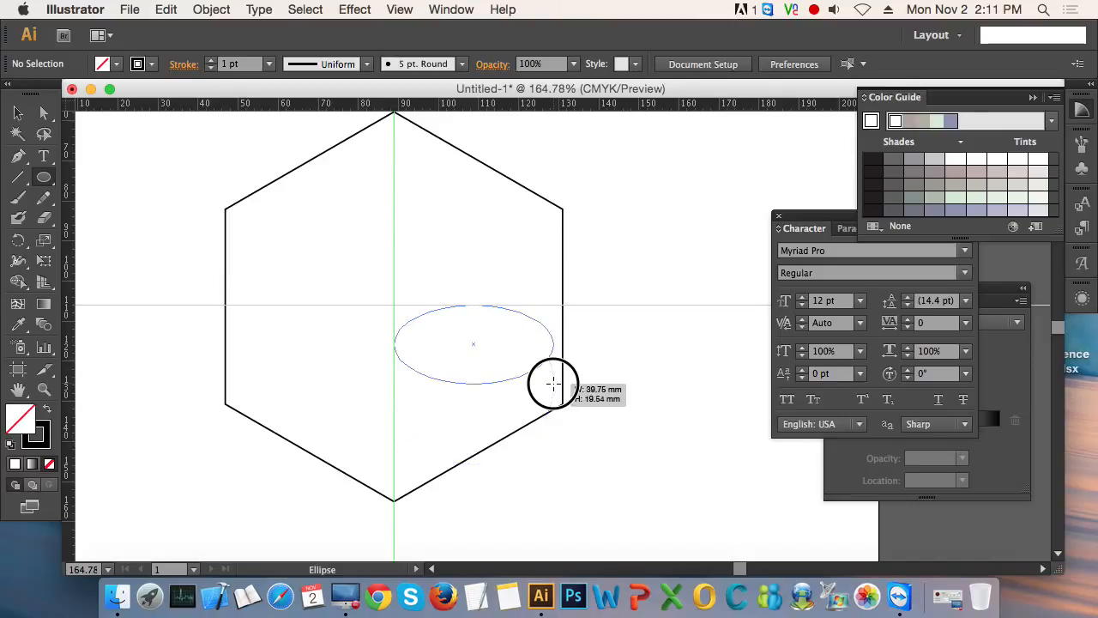
pyautogui.press('shift')
pyautogui.moveTo(554, 384); pyautogui.dragTo(554, 384)
pyautogui.hotkey('alt', 'shift')
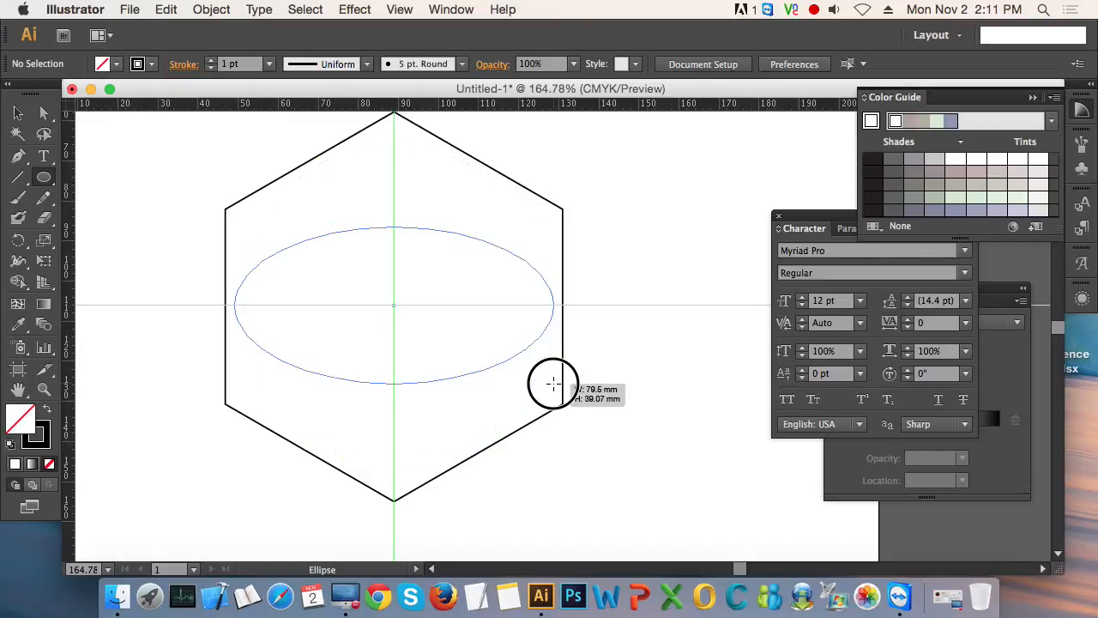
pyautogui.press('shift')
pyautogui.press('shift')
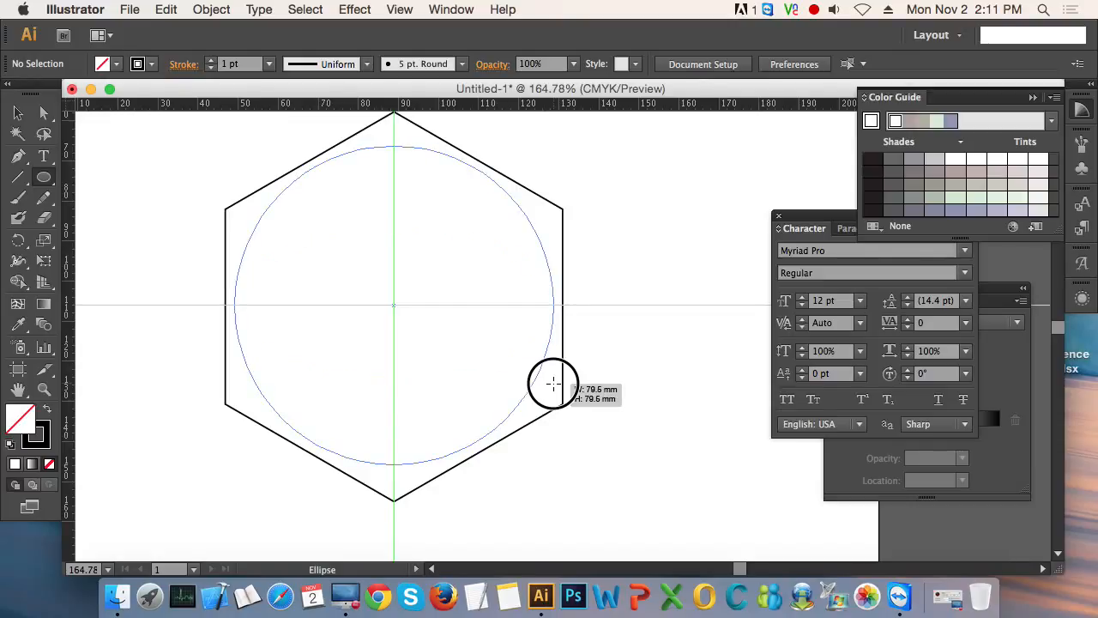
pyautogui.moveTo(554, 384); pyautogui.dragTo(620, 374)
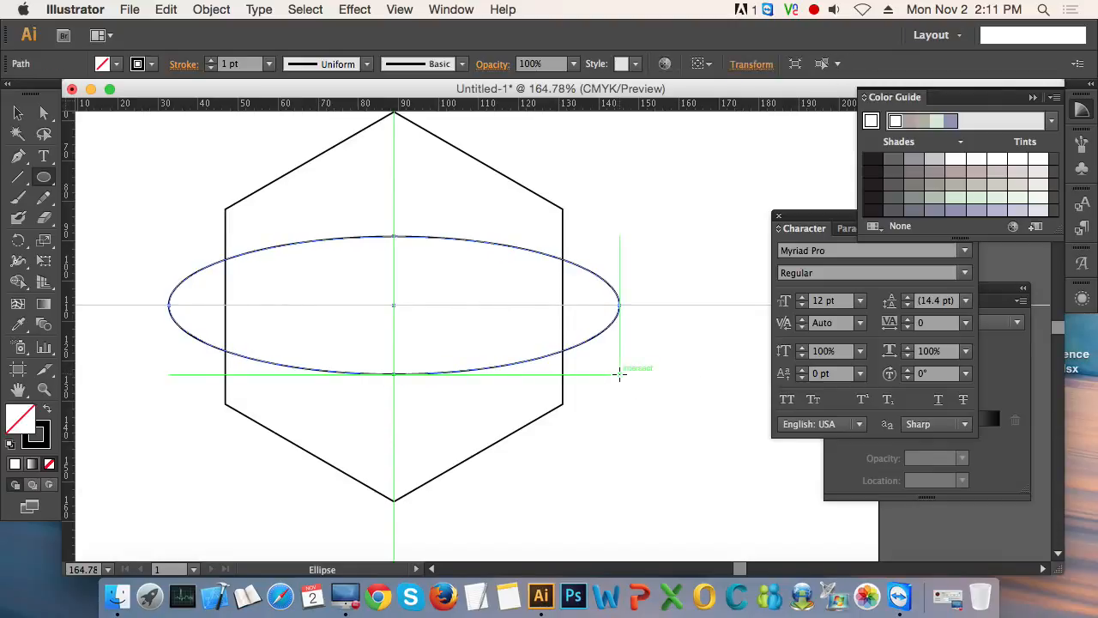
pyautogui.press('v')
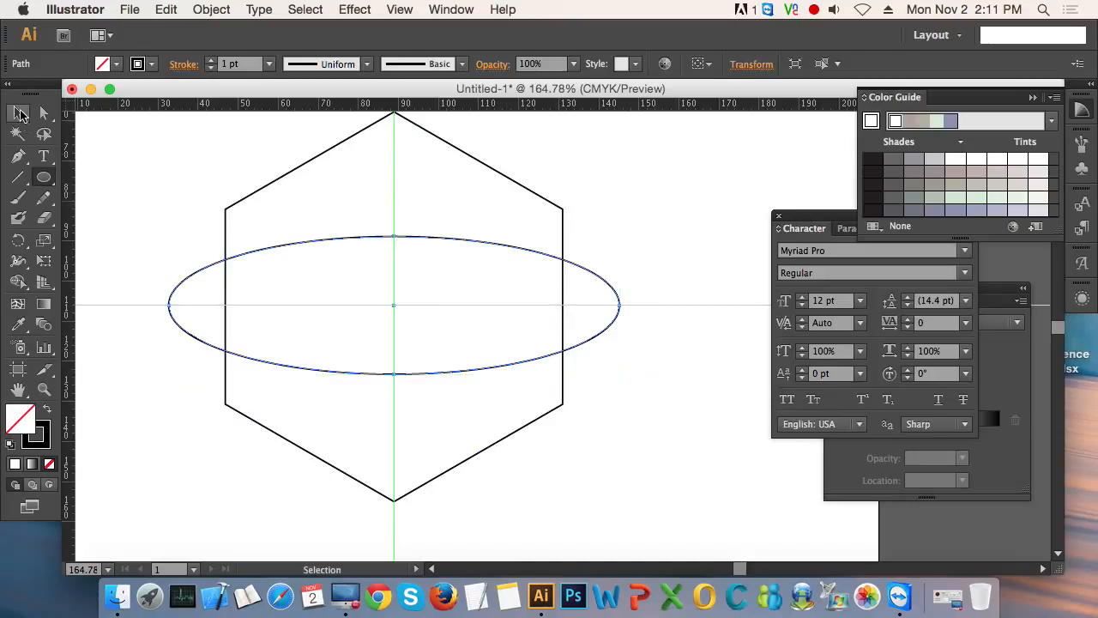
pyautogui.click(654, 444)
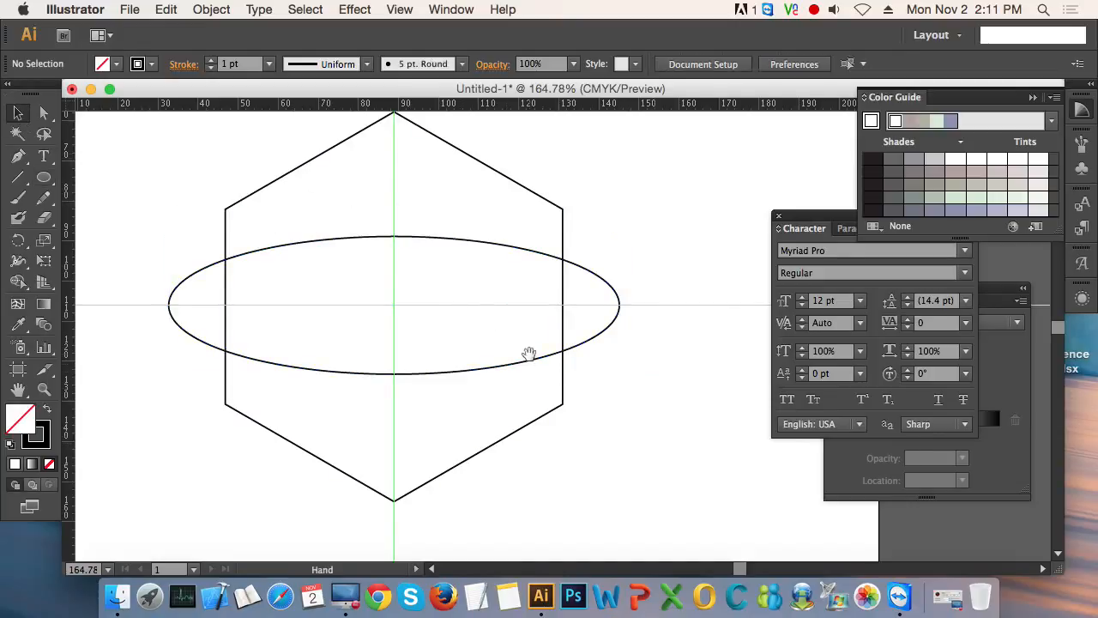
# - Cut the hexagon along the ellipse's outline with Divide Objects Below
pyautogui.moveTo(526, 356); pyautogui.dragTo(554, 382)
pyautogui.moveTo(648, 468); pyautogui.dragTo(360, 212)
pyautogui.click(675, 375)
pyautogui.click(645, 331)
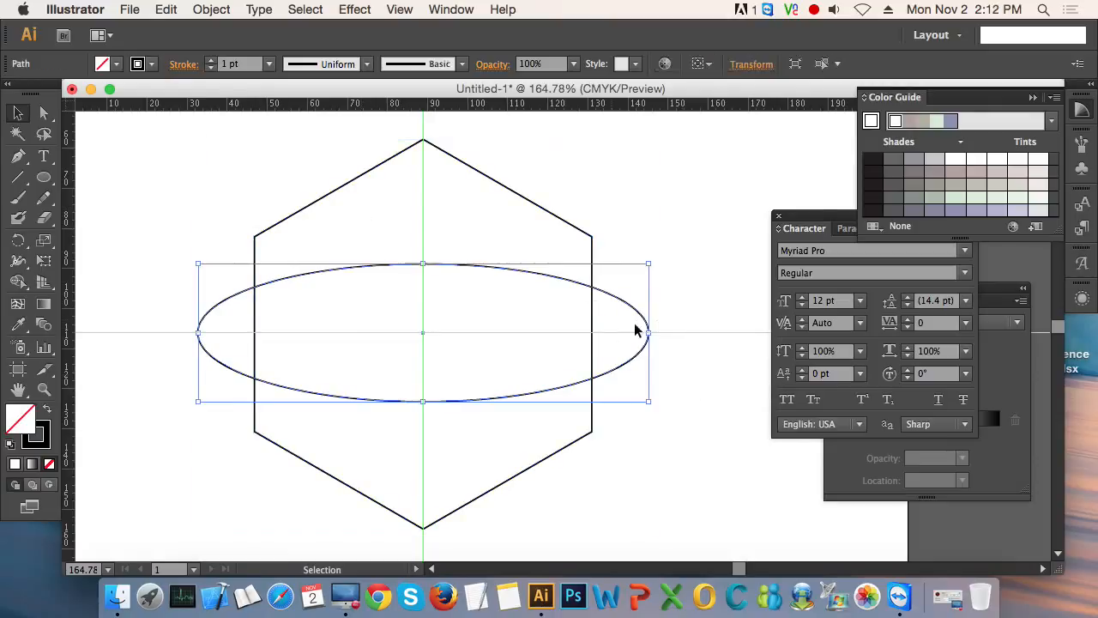
pyautogui.click(216, 10)
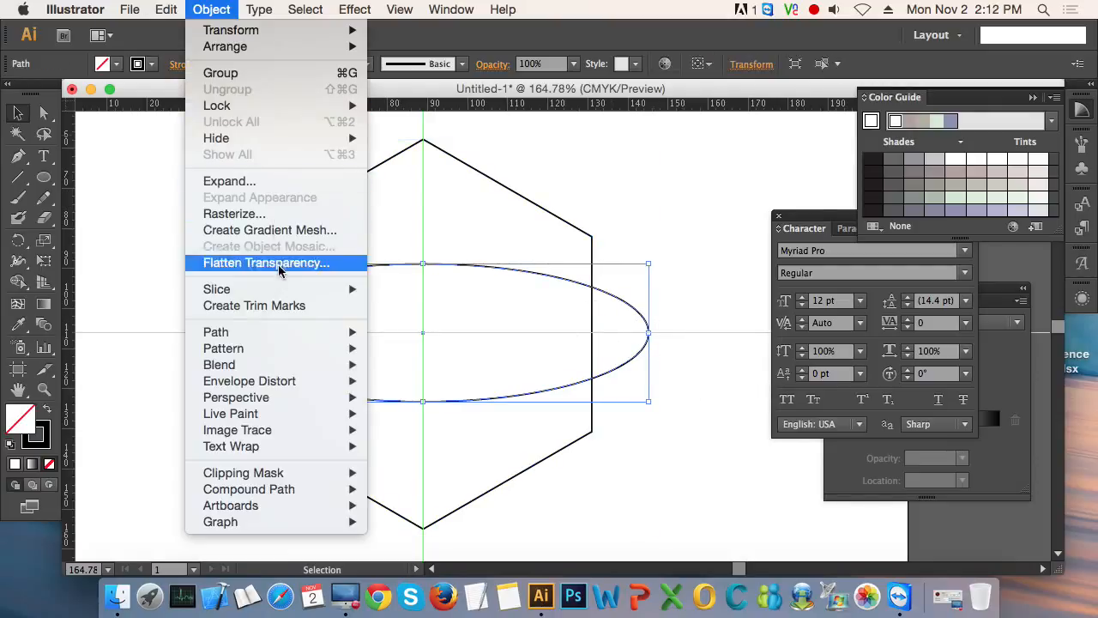
pyautogui.moveTo(282, 333)
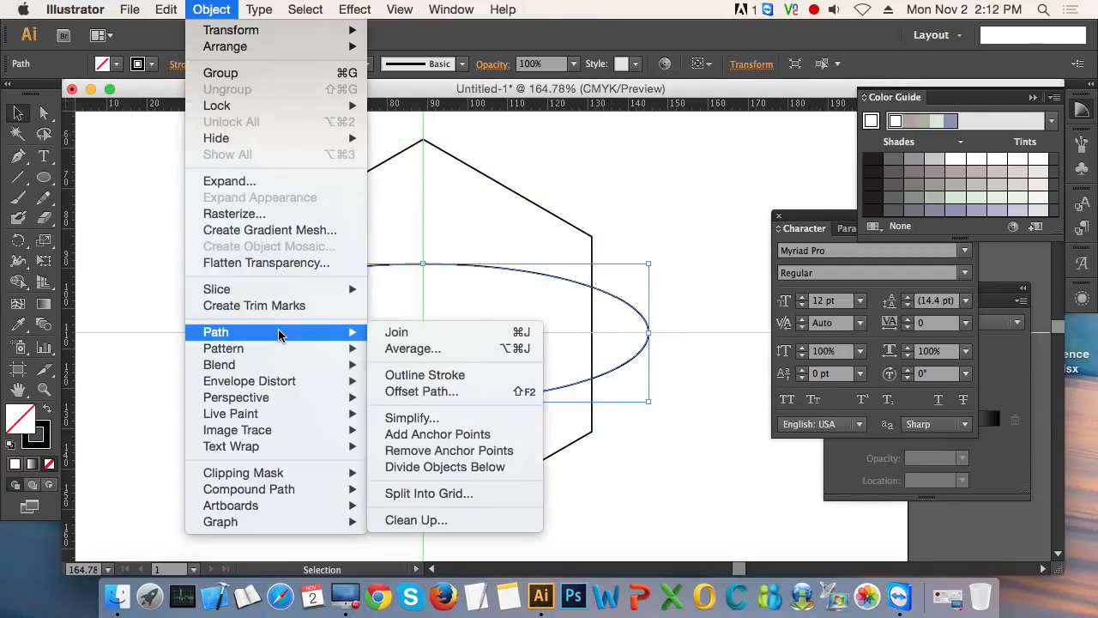
pyautogui.click(493, 470)
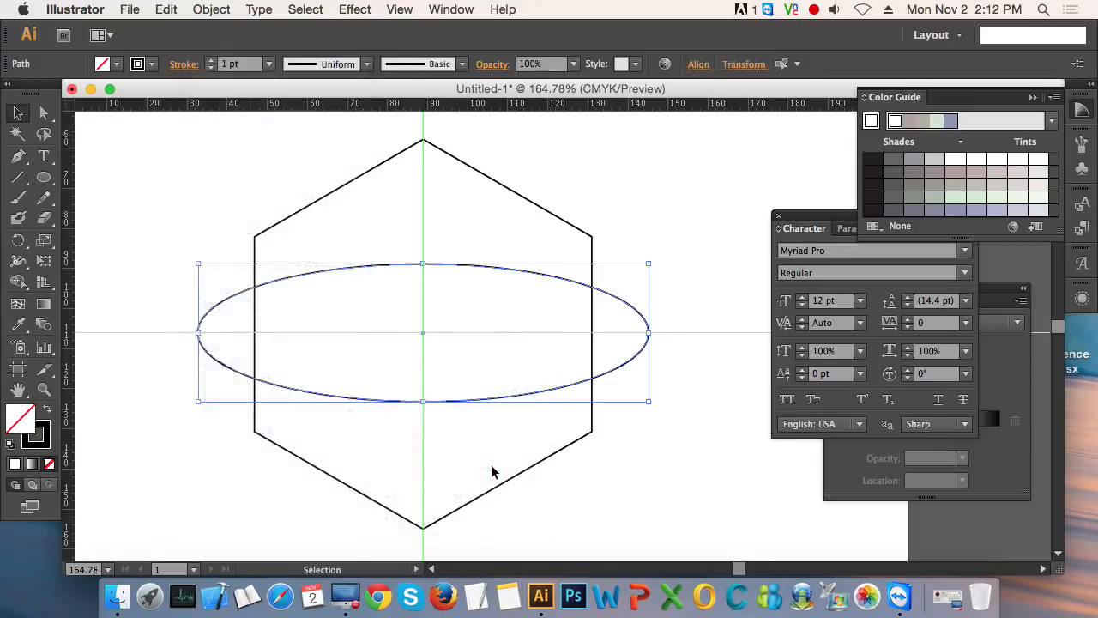
# - Delete the middle and lower pieces of the divided hexagon, keeping only the upper arched piece
pyautogui.click(697, 486)
pyautogui.click(470, 391)
pyautogui.press('Delete')
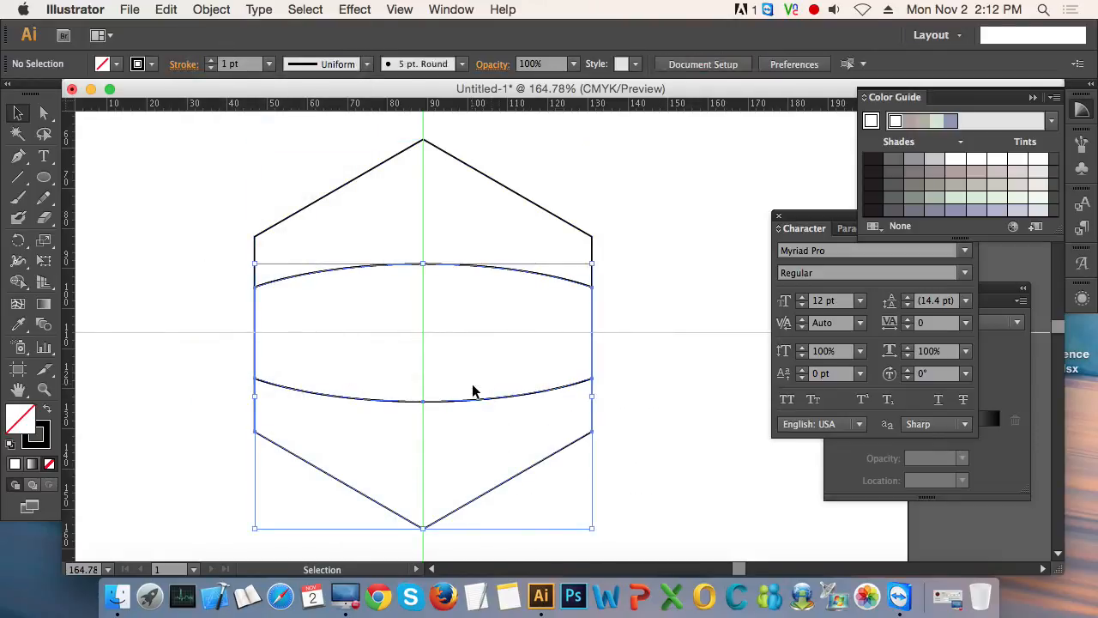
pyautogui.click(543, 392)
# - Create a copy of the arched piece rotated 60° about the intersection of the guides
pyautogui.click(383, 162)
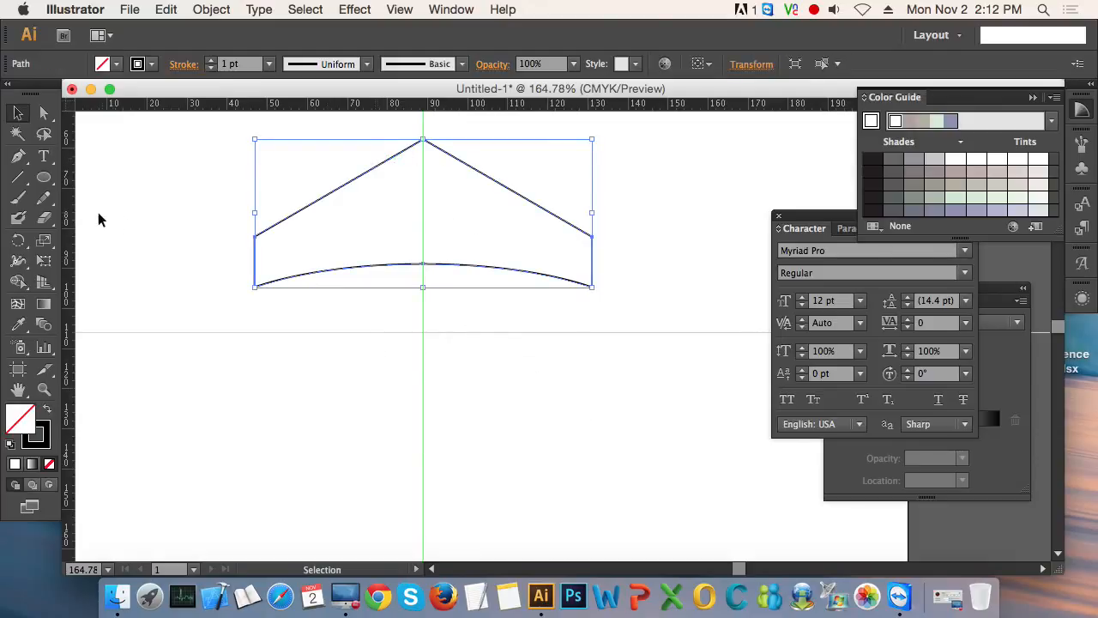
pyautogui.click(20, 241)
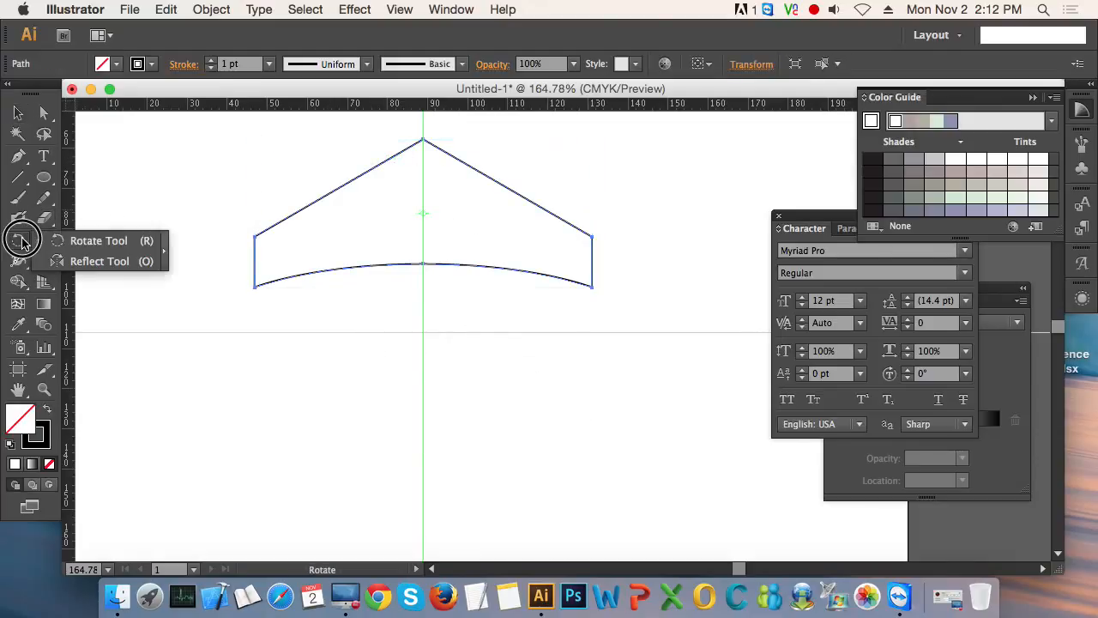
pyautogui.moveTo(22, 239); pyautogui.dragTo(72, 245)
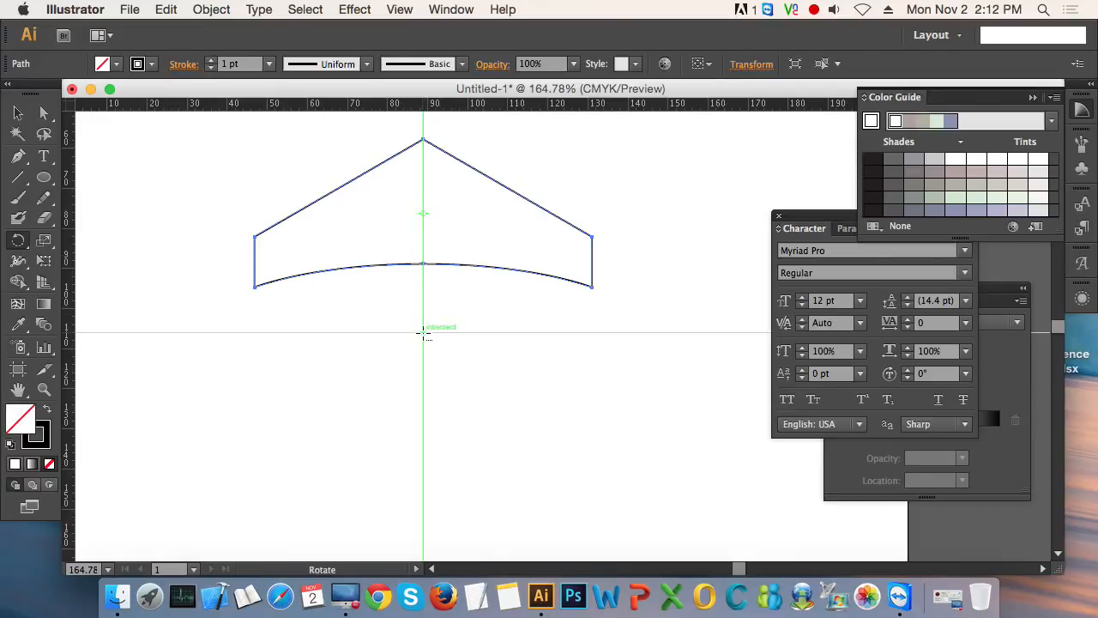
pyautogui.keyDown('alt'); pyautogui.click(424, 334); pyautogui.keyUp('alt')
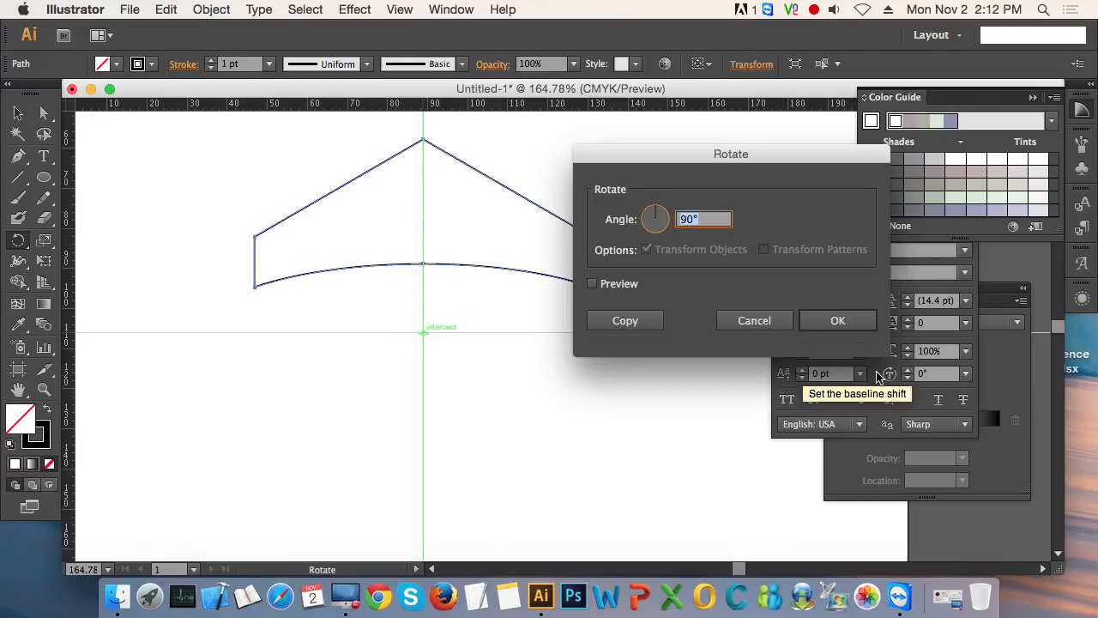
pyautogui.write('60')
pyautogui.press('Tab')
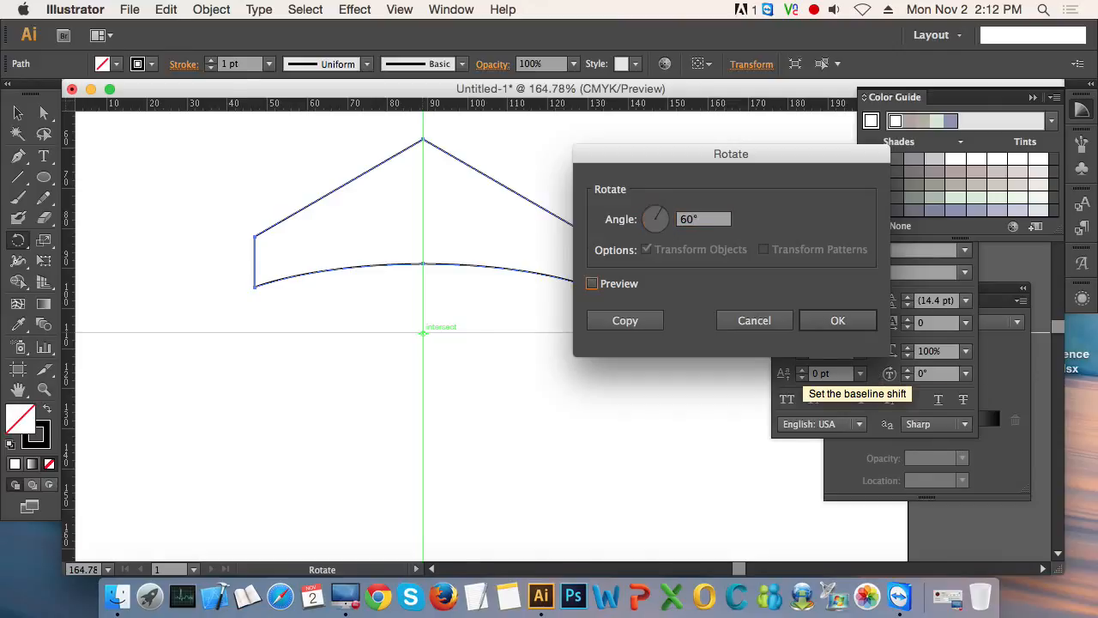
pyautogui.click(626, 321)
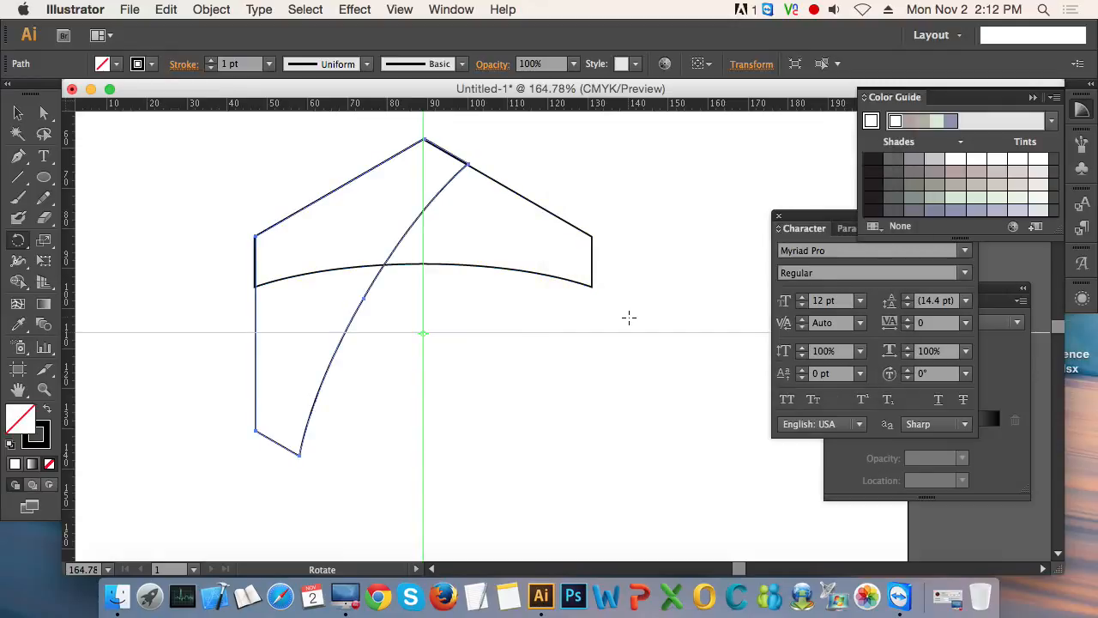
# - Examine the two overlapping arched pieces up close along their shared vertical edge and at full size
pyautogui.click(14, 119)
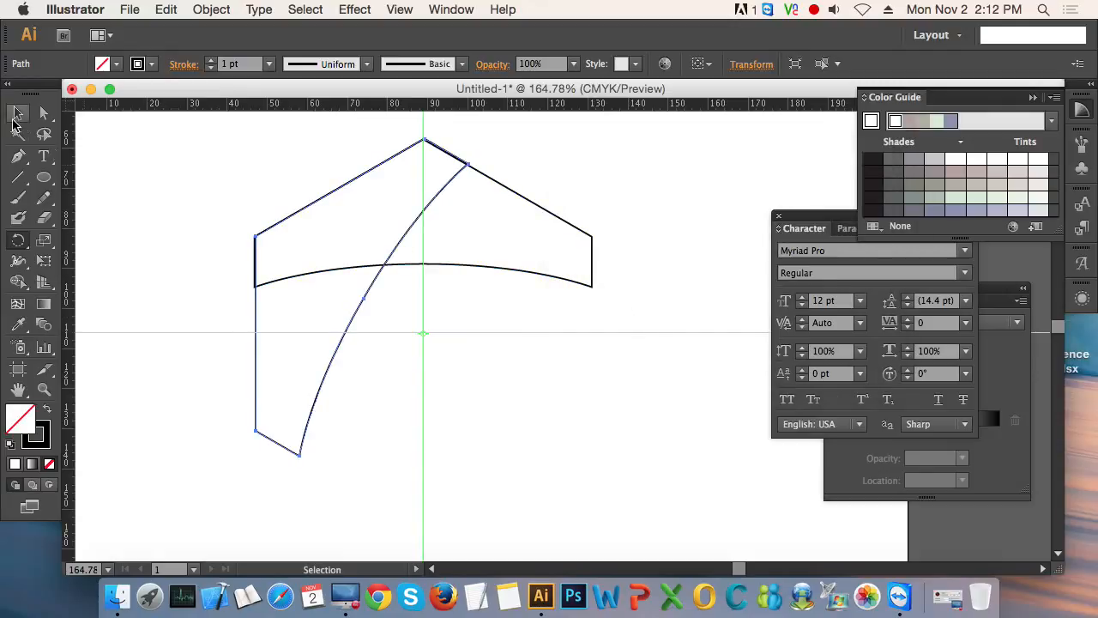
pyautogui.click(222, 154)
pyautogui.moveTo(215, 162)
pyautogui.mouseDown()
pyautogui.moveTo(535, 289)
pyautogui.moveTo(478, 346)
pyautogui.mouseUp()
pyautogui.click(478, 341)
pyautogui.press('super+space')
pyautogui.moveTo(195, 229); pyautogui.dragTo(349, 298)
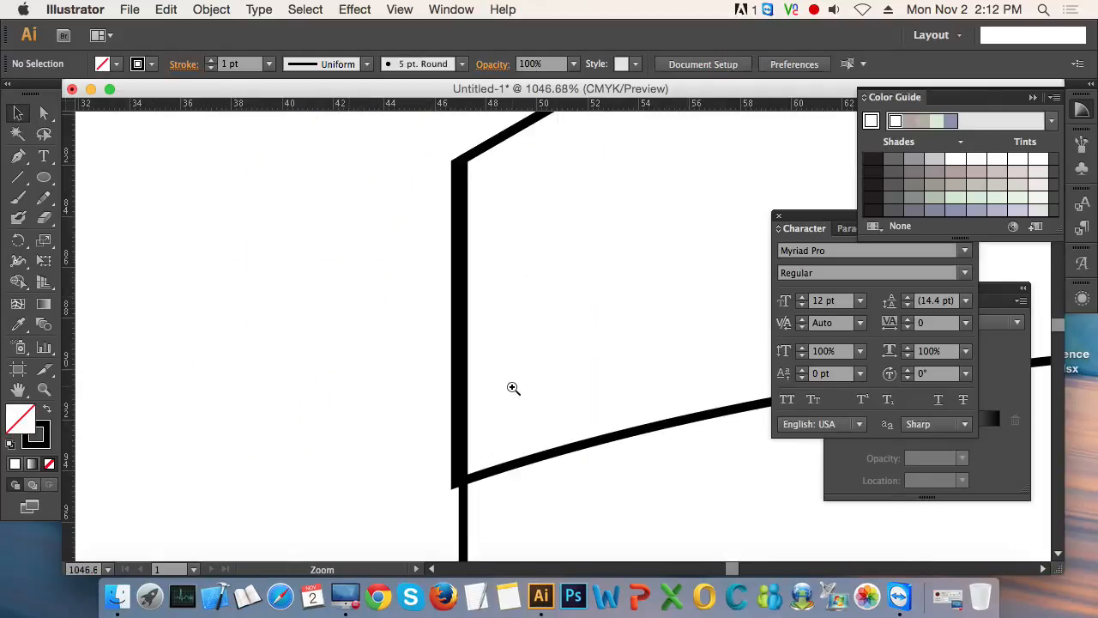
pyautogui.keyDown('alt'); pyautogui.keyDown('super'); pyautogui.click(580, 336); pyautogui.keyUp('super'); pyautogui.keyUp('alt')
pyautogui.keyDown('alt'); pyautogui.keyDown('super'); pyautogui.click(581, 333); pyautogui.keyUp('super'); pyautogui.keyUp('alt')
pyautogui.keyDown('alt'); pyautogui.keyDown('super'); pyautogui.click(581, 333); pyautogui.keyUp('super'); pyautogui.keyUp('alt')
pyautogui.keyDown('alt'); pyautogui.keyDown('super'); pyautogui.click(581, 333); pyautogui.keyUp('super'); pyautogui.keyUp('alt')
pyautogui.keyDown('alt'); pyautogui.keyDown('super'); pyautogui.click(581, 333); pyautogui.keyUp('super'); pyautogui.keyUp('alt')
pyautogui.keyDown('alt'); pyautogui.keyDown('super'); pyautogui.click(581, 333); pyautogui.keyUp('super'); pyautogui.keyUp('alt')
pyautogui.keyDown('alt'); pyautogui.keyDown('super'); pyautogui.click(581, 333); pyautogui.keyUp('super'); pyautogui.keyUp('alt')
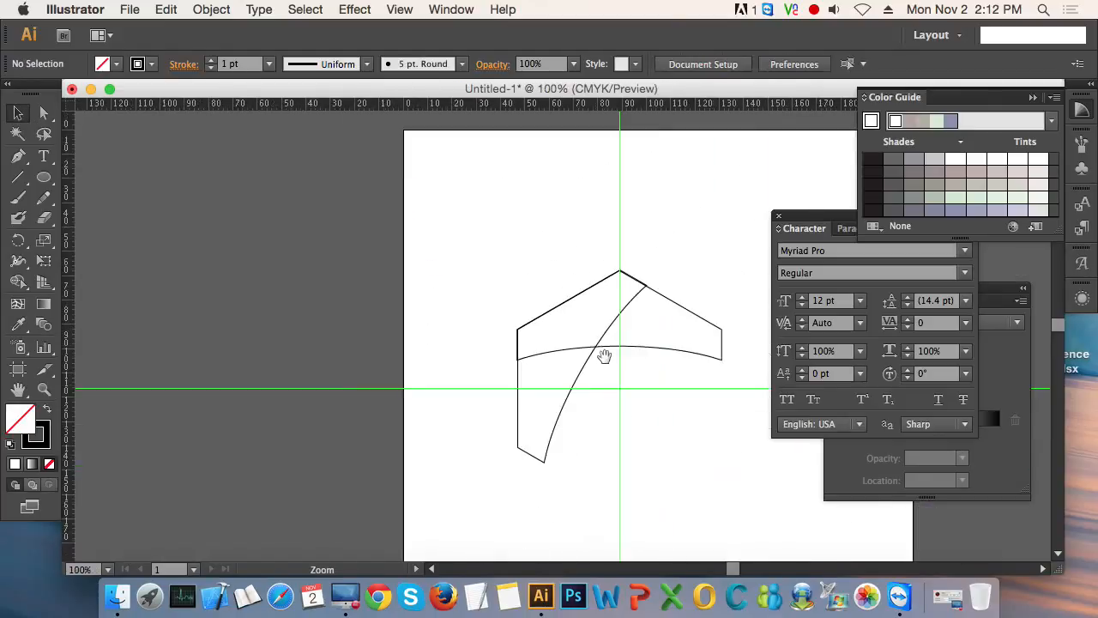
pyautogui.moveTo(606, 358); pyautogui.dragTo(429, 320)
pyautogui.moveTo(257, 187); pyautogui.dragTo(792, 472)
# - Split both overlapping arched pieces where they cross with the Pathfinder Divide operation
pyautogui.moveTo(233, 168); pyautogui.dragTo(487, 329)
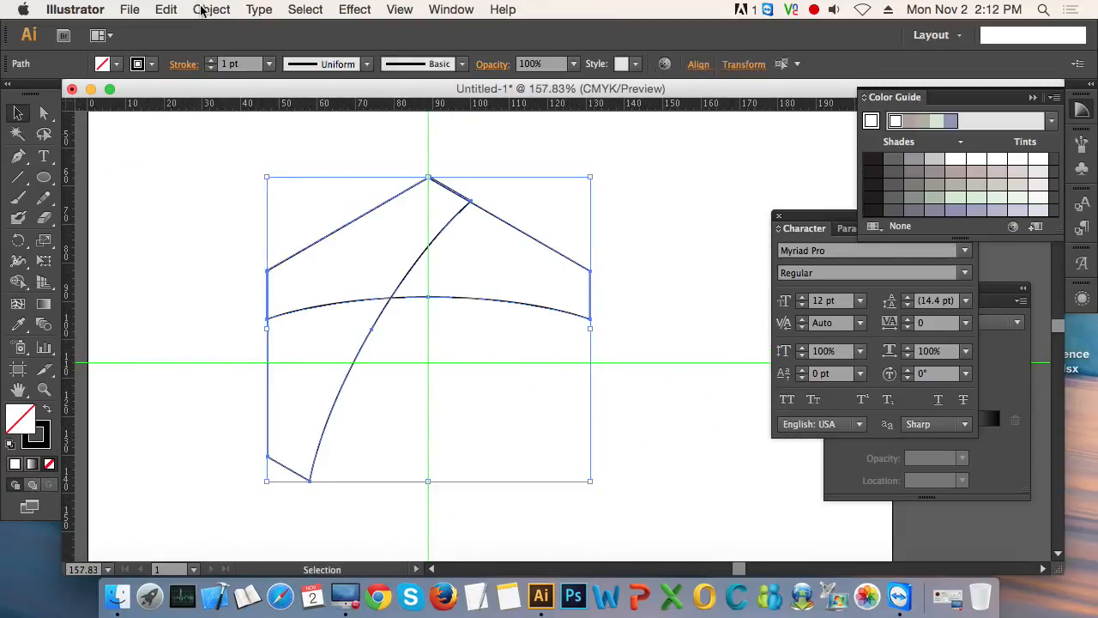
pyautogui.click(779, 216)
pyautogui.click(830, 288)
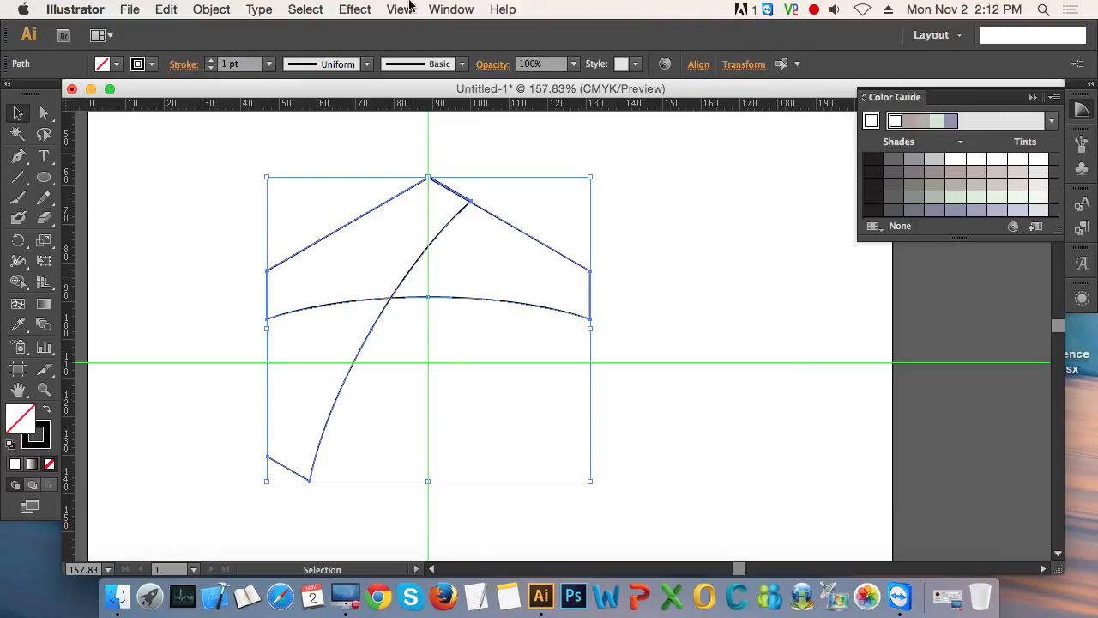
pyautogui.click(451, 9)
pyautogui.scroll(-3, 557, 386)
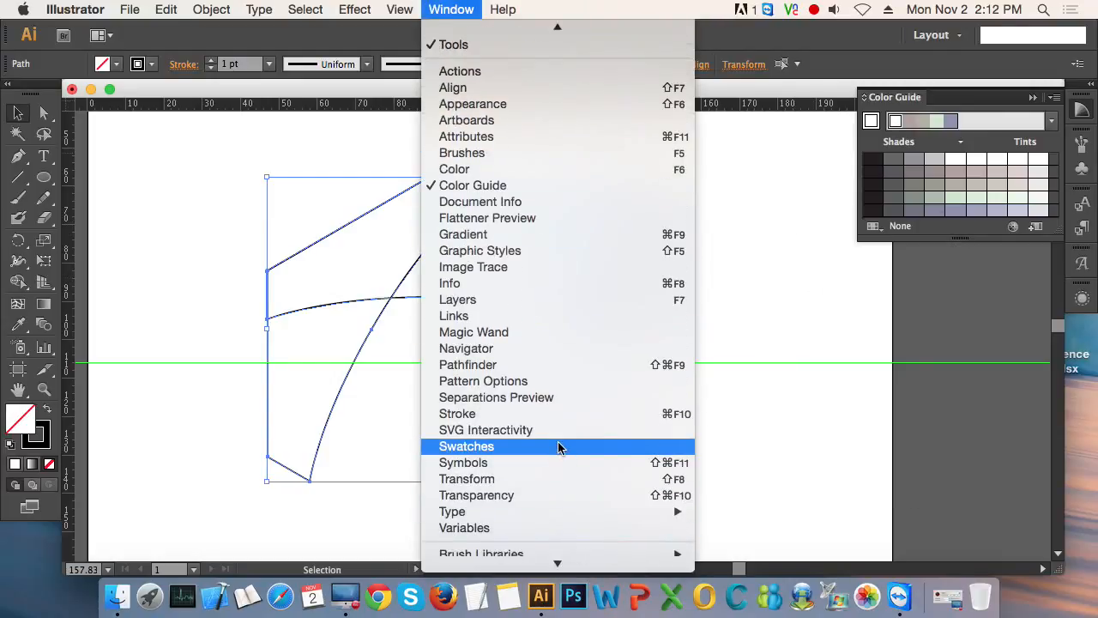
pyautogui.click(556, 367)
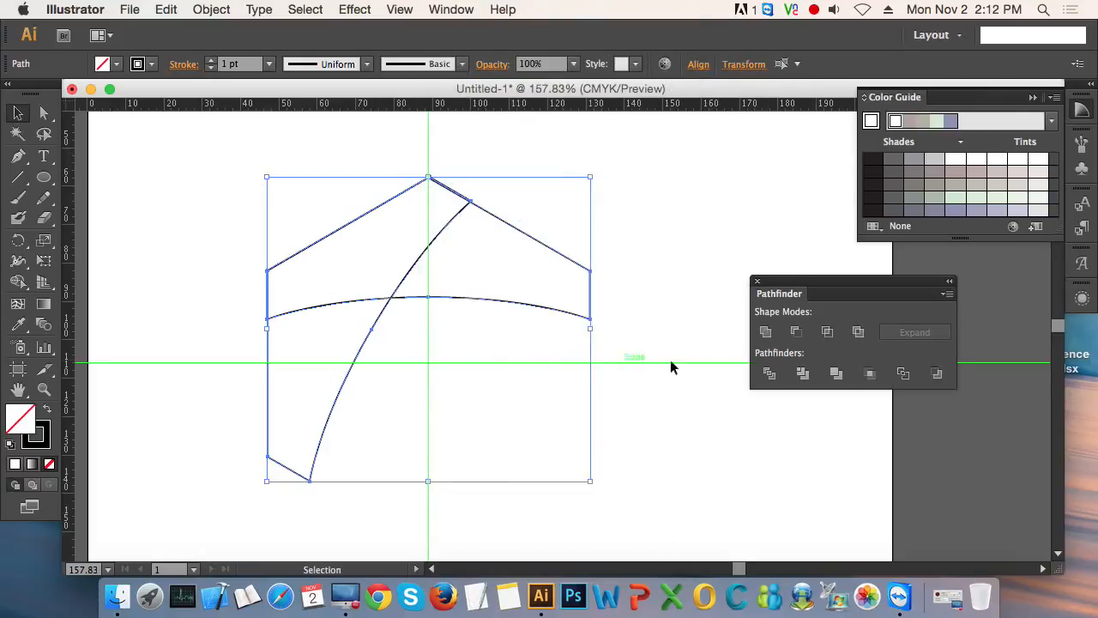
pyautogui.click(769, 373)
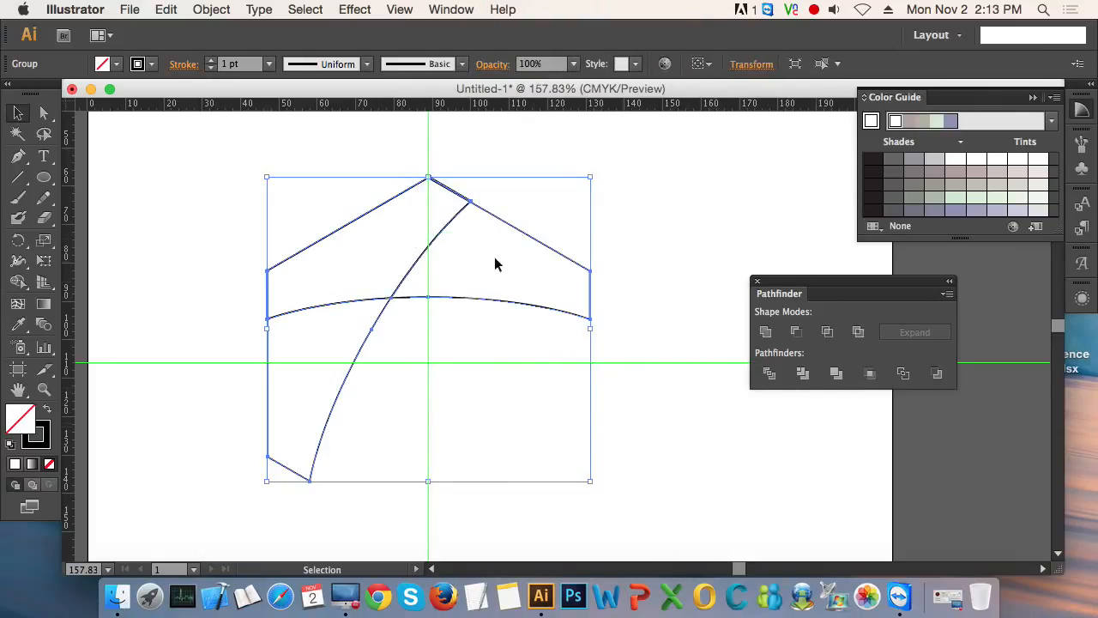
# - Ungroup the divided pieces and delete the upper ones, keeping only the lower-left curved blade
pyautogui.click(211, 9)
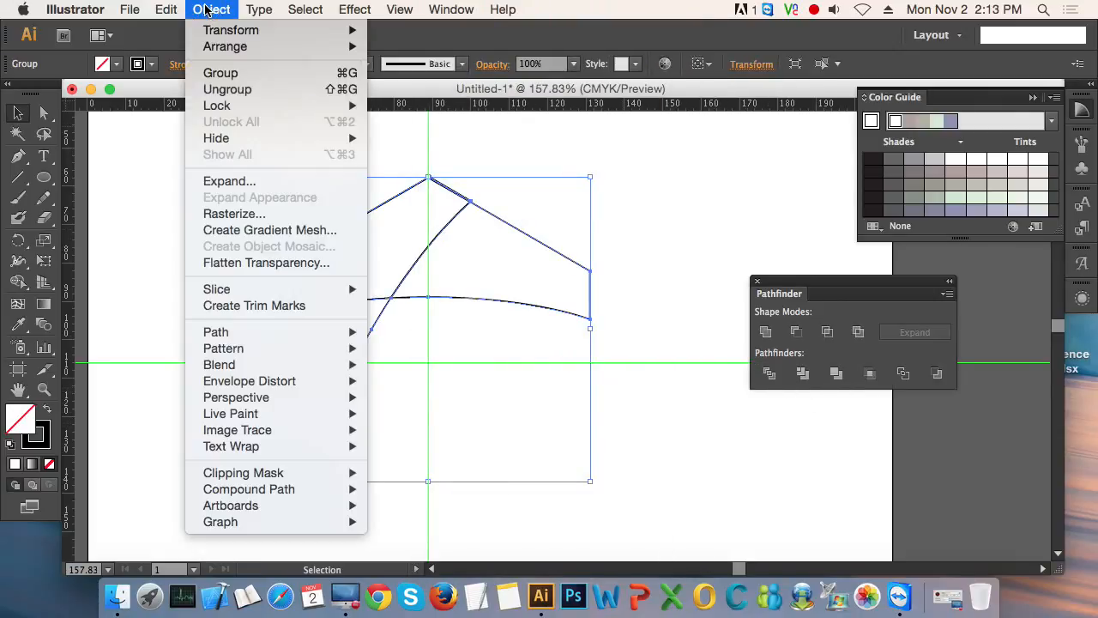
pyautogui.click(244, 89)
pyautogui.click(225, 168)
pyautogui.moveTo(292, 160); pyautogui.dragTo(544, 222)
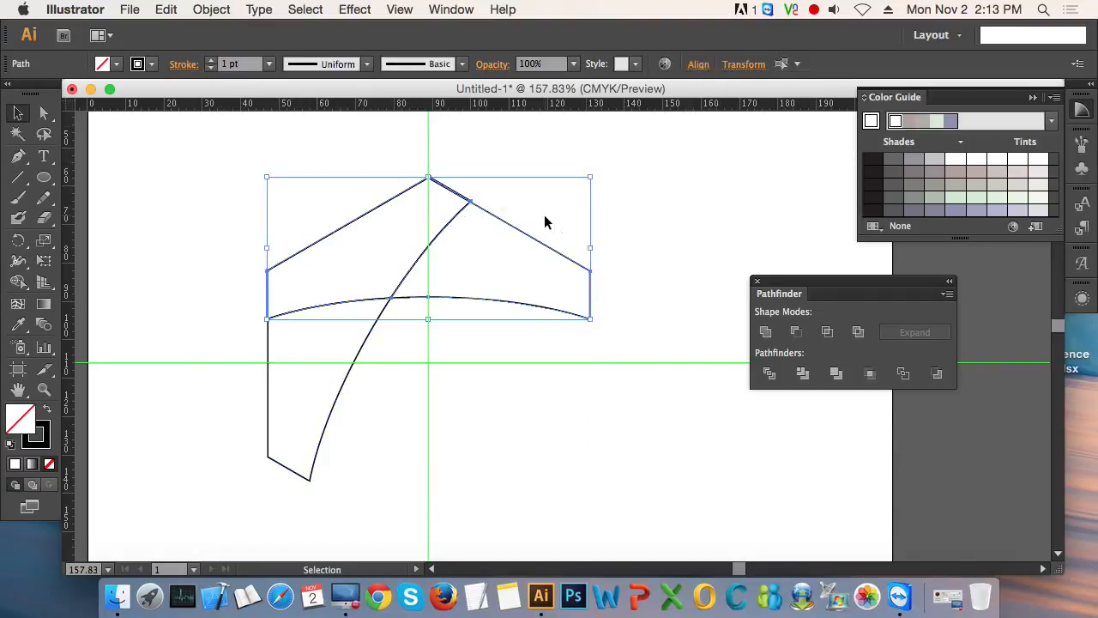
pyautogui.press('Delete')
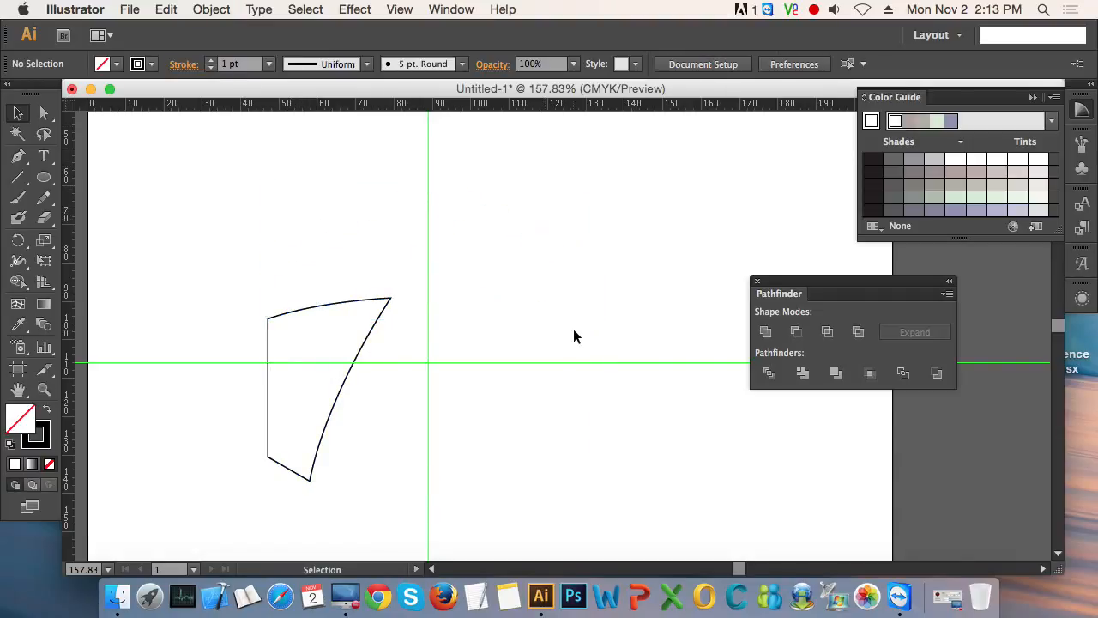
# - Create a copy of the remaining curved blade rotated 60° about the intersection of the guides
pyautogui.press('z')
pyautogui.moveTo(225, 282); pyautogui.dragTo(591, 497)
pyautogui.keyDown('alt'); pyautogui.keyDown('super'); pyautogui.click(617, 333); pyautogui.keyUp('super'); pyautogui.keyUp('alt')
pyautogui.keyDown('alt'); pyautogui.keyDown('super'); pyautogui.click(613, 329); pyautogui.keyUp('super'); pyautogui.keyUp('alt')
pyautogui.keyDown('alt'); pyautogui.keyDown('super'); pyautogui.click(612, 329); pyautogui.keyUp('super'); pyautogui.keyUp('alt')
pyautogui.moveTo(615, 370); pyautogui.dragTo(478, 392)
pyautogui.click(203, 382)
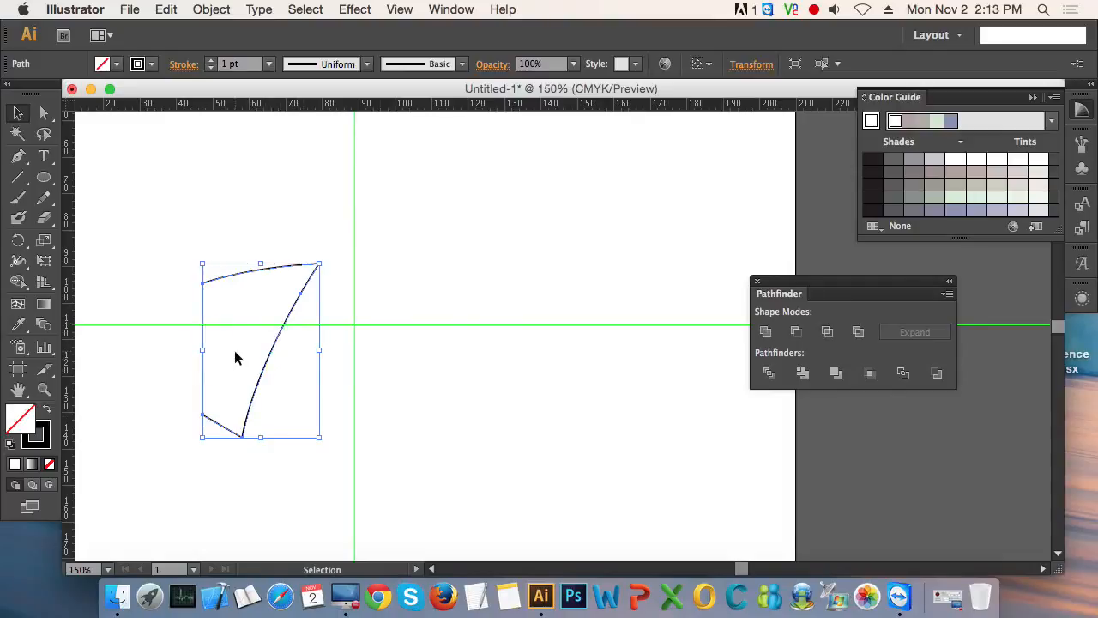
pyautogui.click(18, 240)
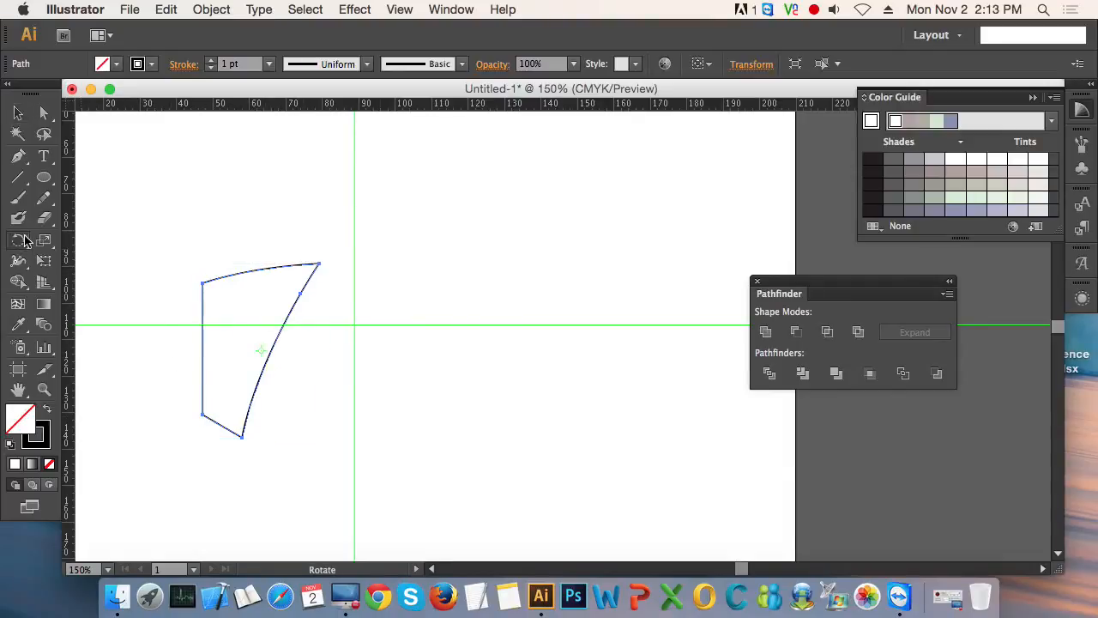
pyautogui.keyDown('alt'); pyautogui.click(355, 324); pyautogui.keyUp('alt')
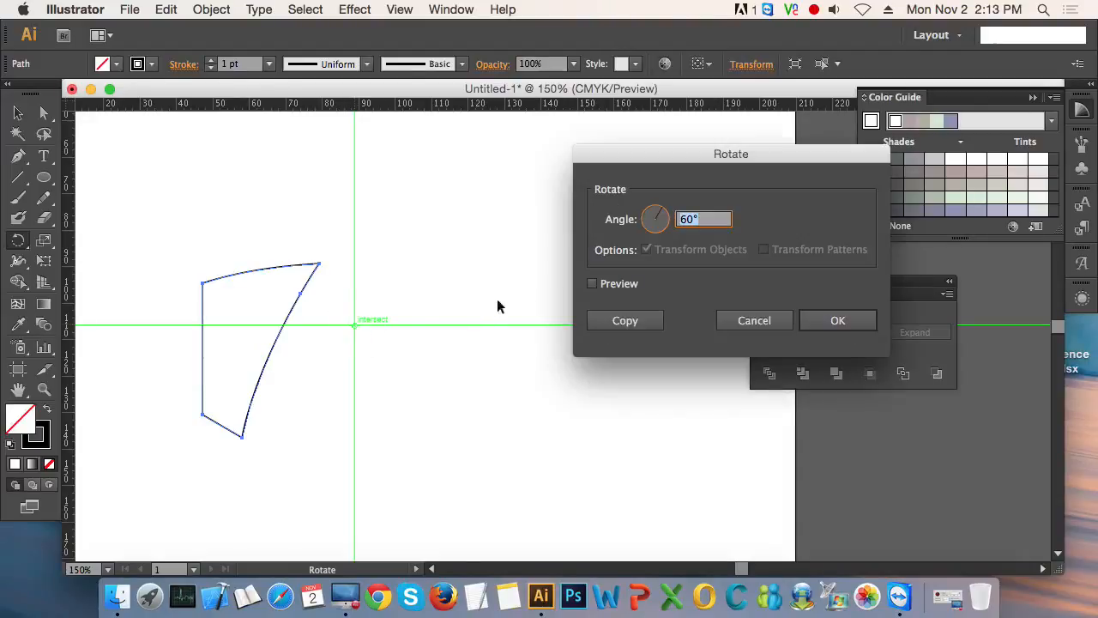
pyautogui.click(640, 321)
pyautogui.click(18, 113)
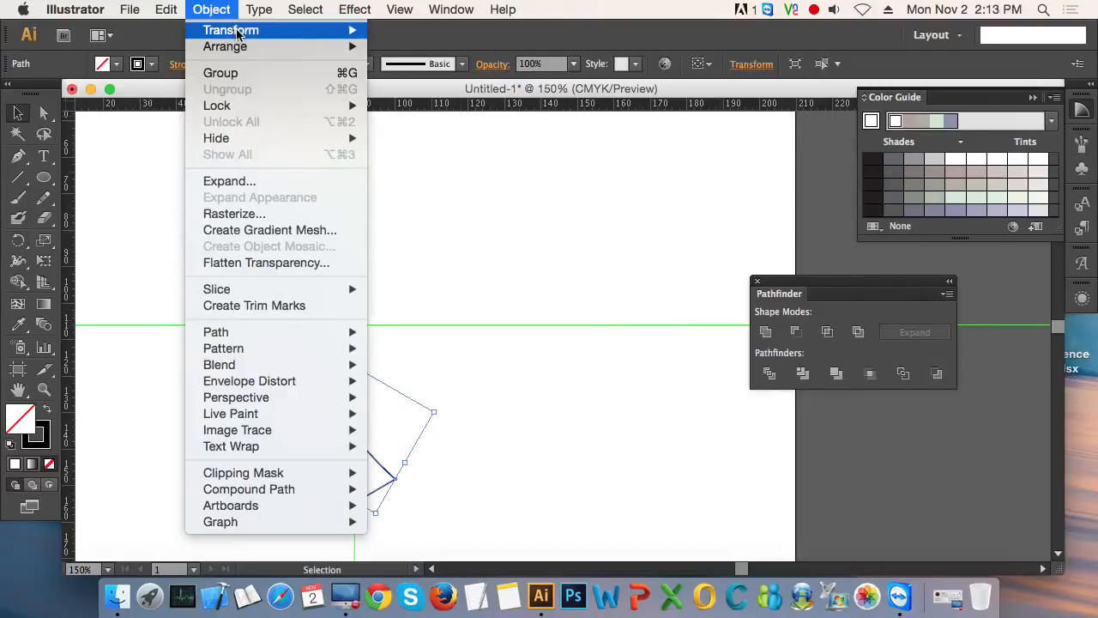
# - Repeat the rotated copy four more times to complete the six-blade hexagon, and hide the guides
pyautogui.moveTo(241, 33)
pyautogui.click(465, 35)
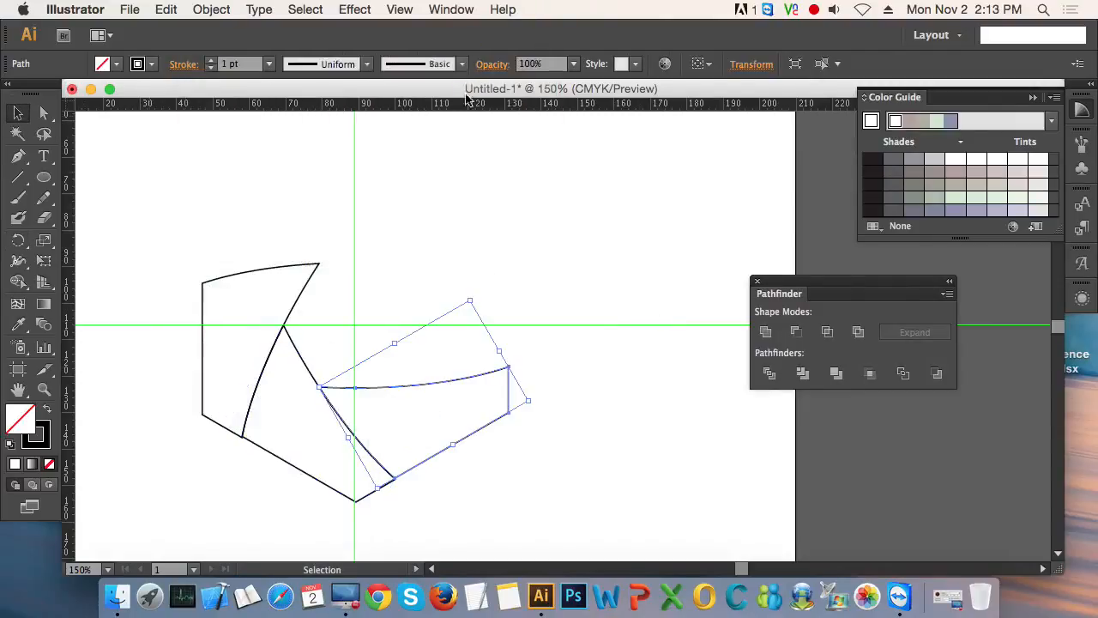
pyautogui.press('super+d')
pyautogui.press('super+d')
pyautogui.press('super+d')
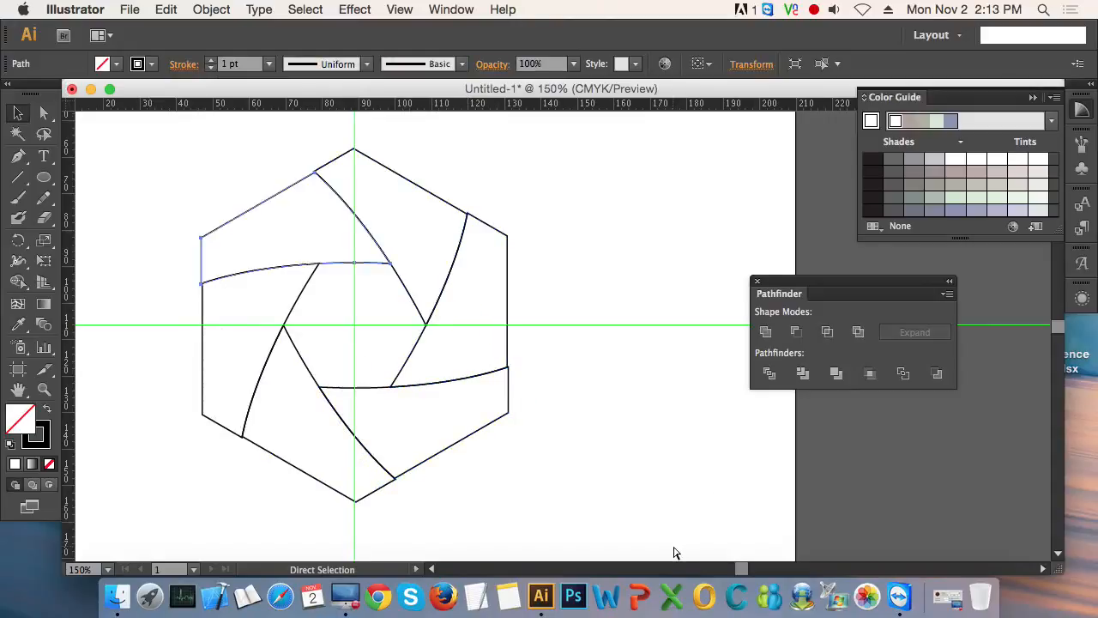
pyautogui.click(664, 451)
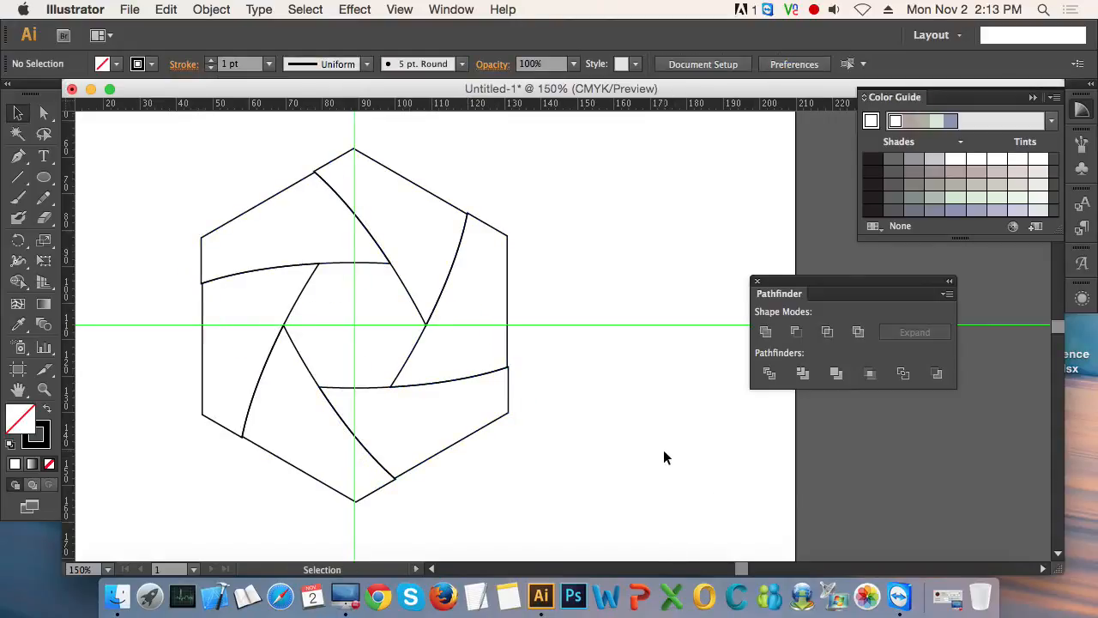
pyautogui.press('super+semicolon')
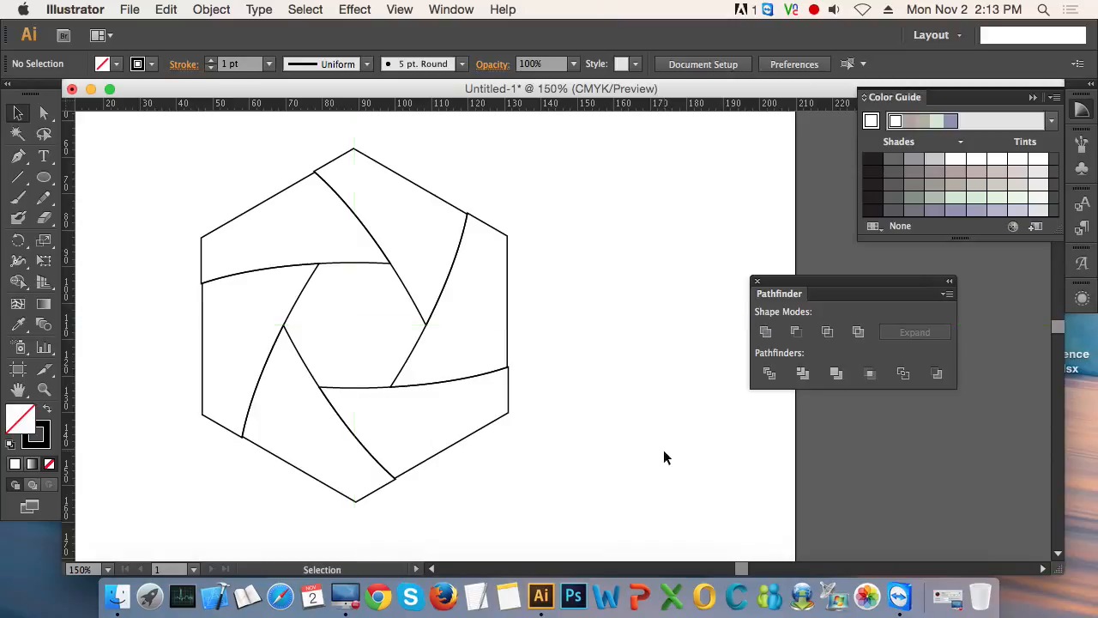
# - Fill all six blades with a linear gradient and remove their stroke
pyautogui.moveTo(597, 432); pyautogui.dragTo(208, 209)
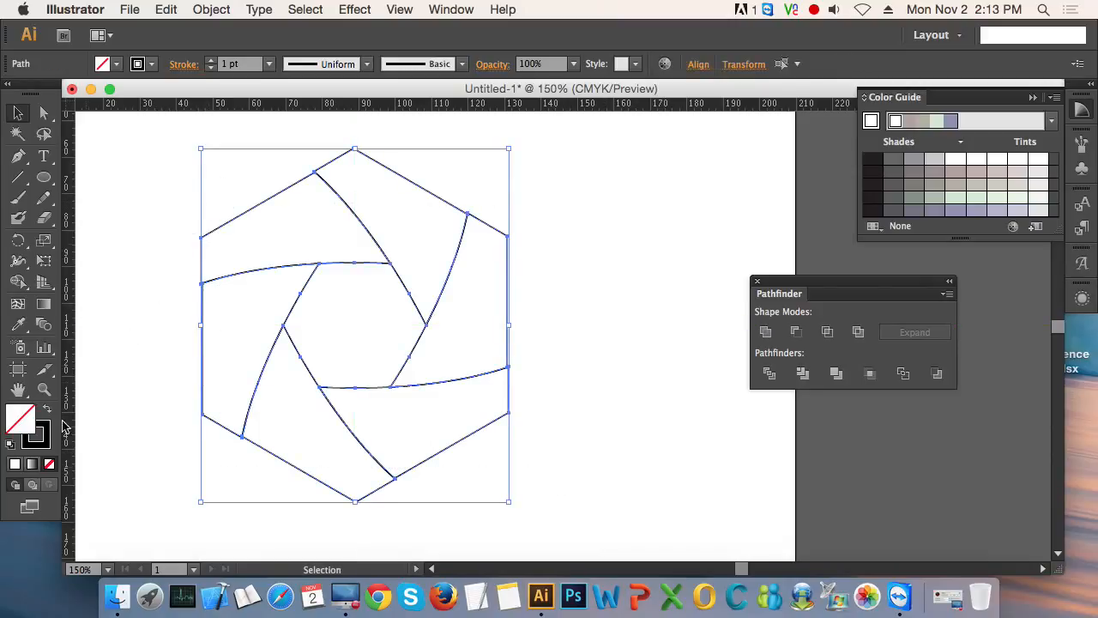
pyautogui.click(32, 465)
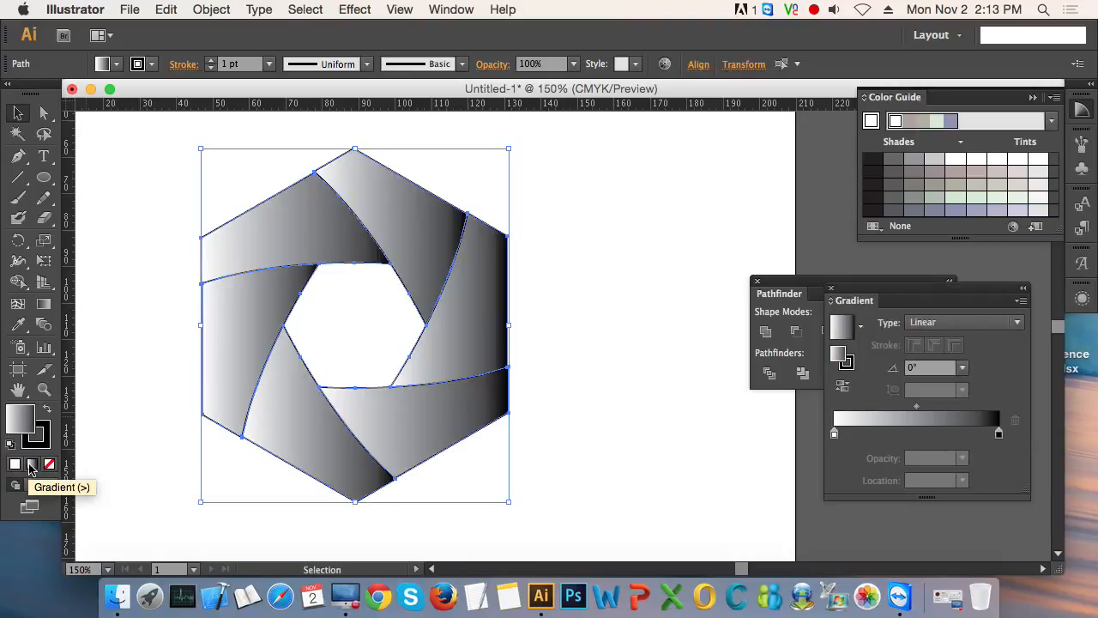
pyautogui.click(36, 435)
pyautogui.click(49, 465)
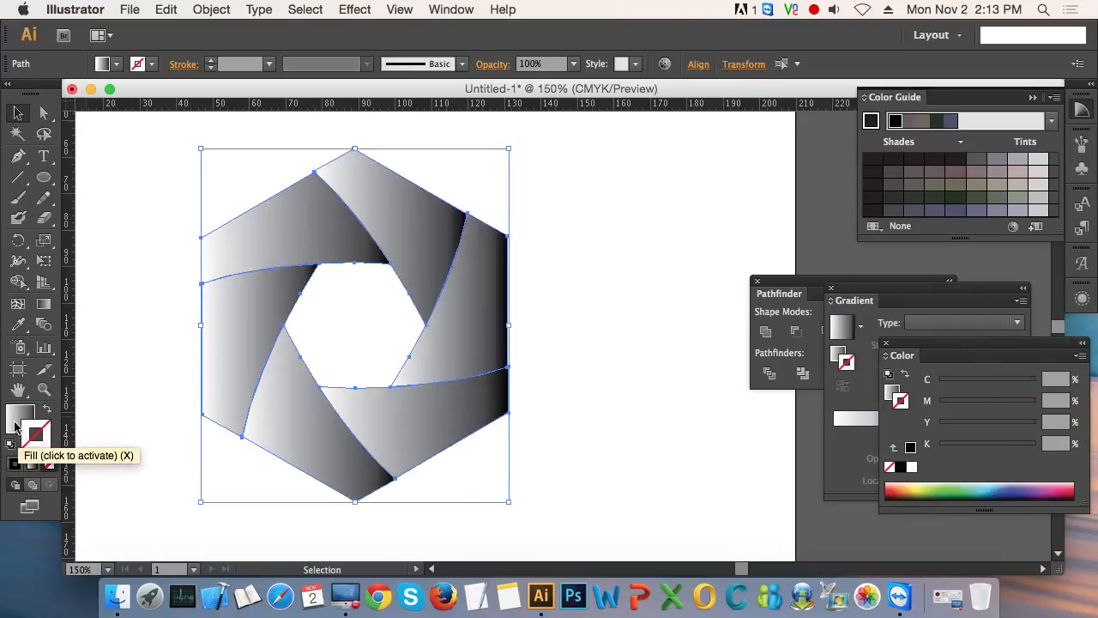
pyautogui.click(16, 426)
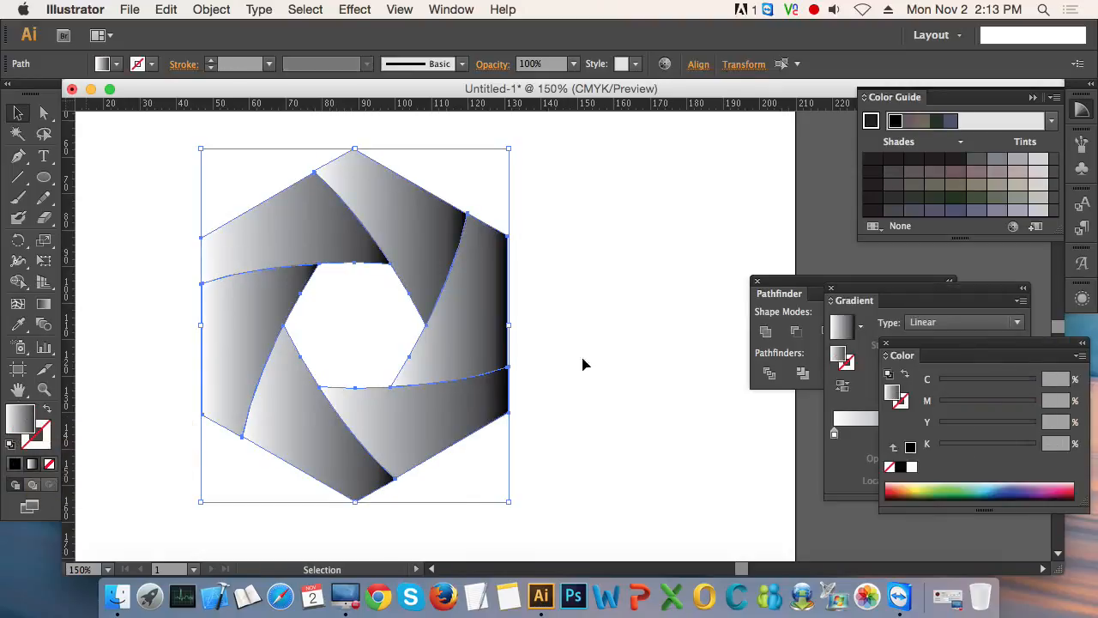
pyautogui.click(886, 345)
# - Recolour the blades' gradient with yellow at the 0% stop and red at the 100% stop
pyautogui.doubleClick(1000, 433)
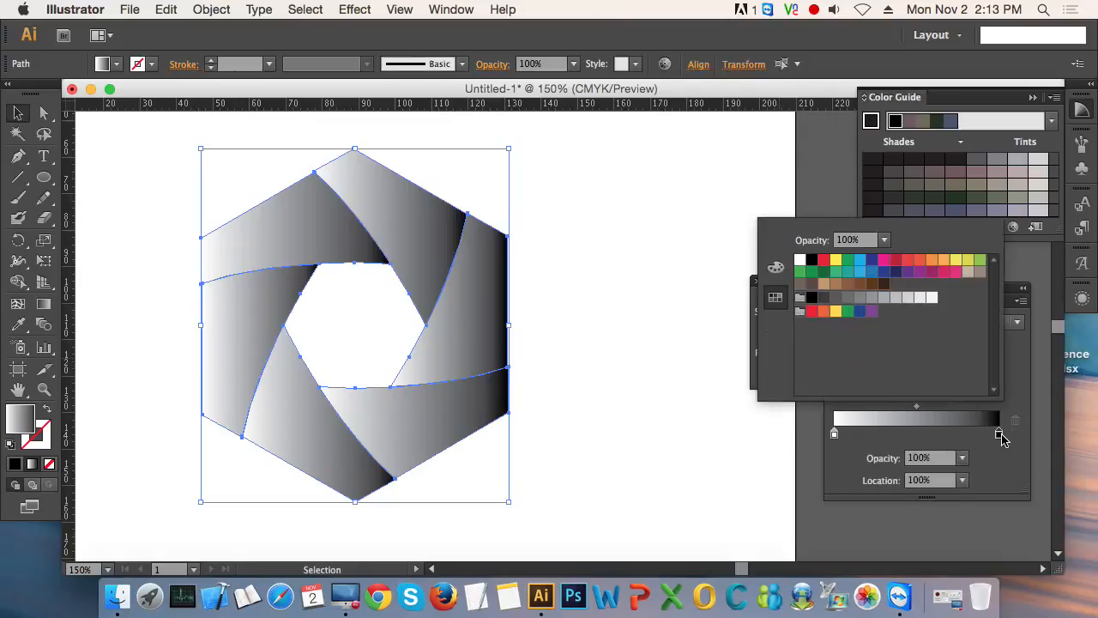
pyautogui.click(823, 260)
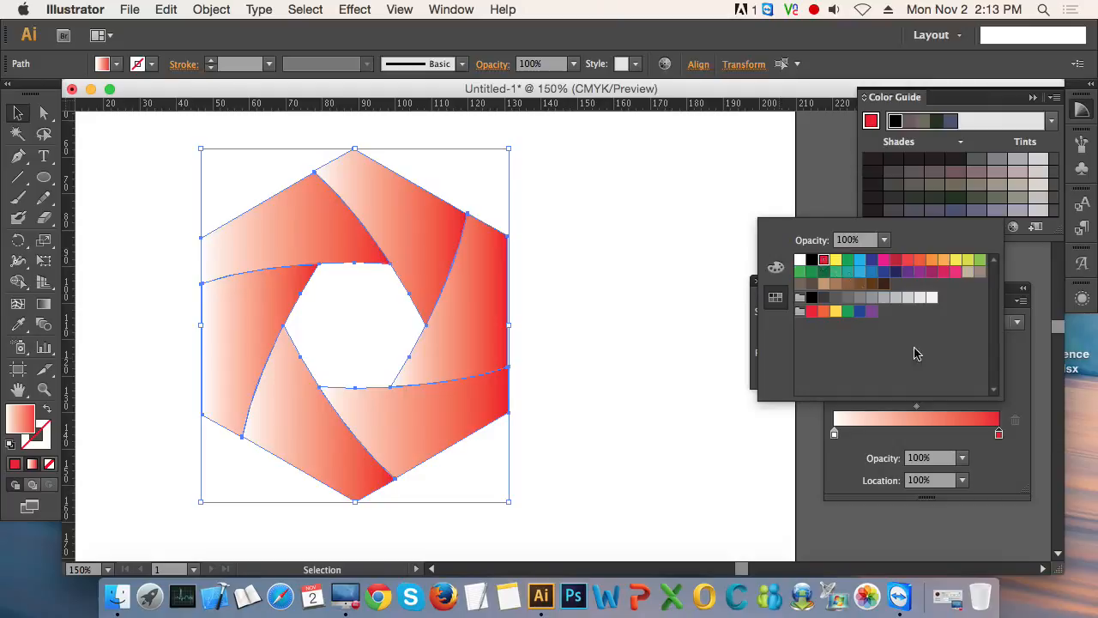
pyautogui.click(1010, 483)
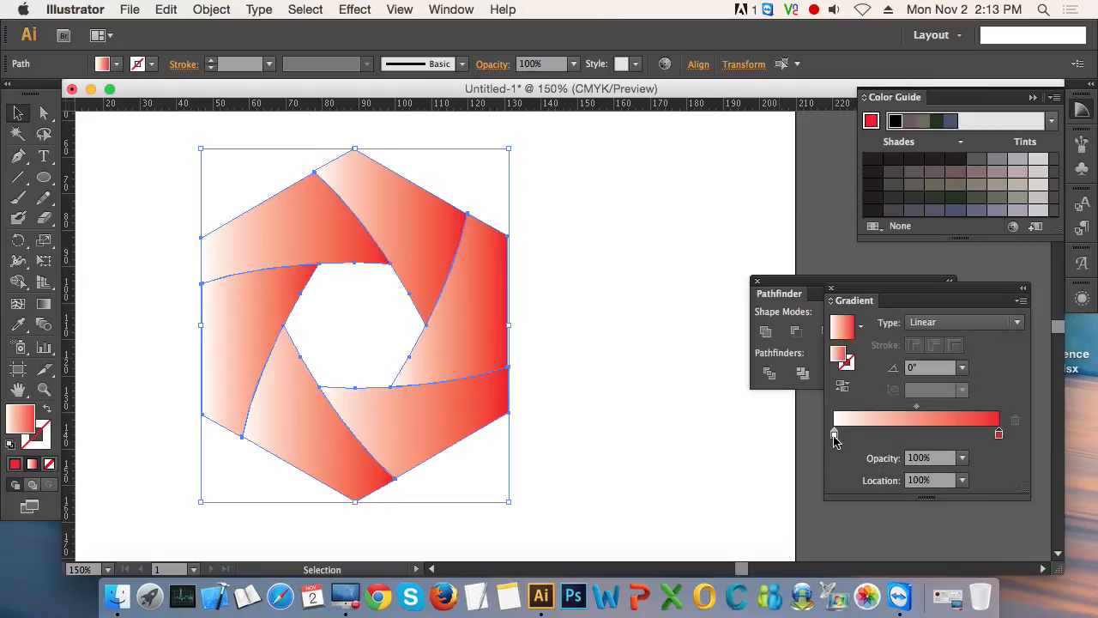
pyautogui.doubleClick(834, 436)
pyautogui.click(835, 259)
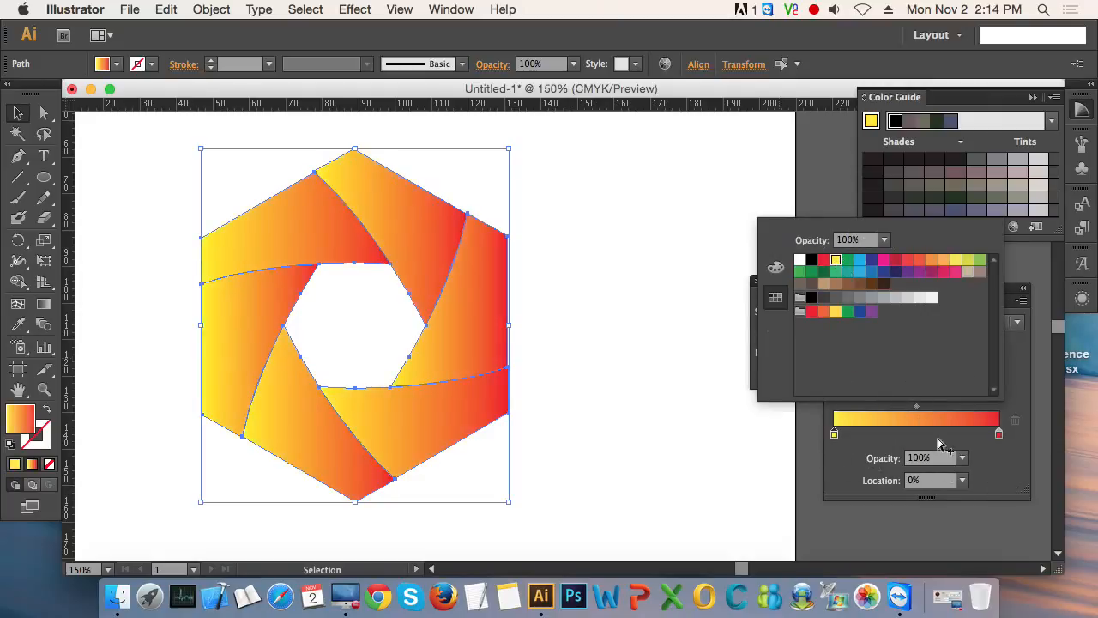
pyautogui.click(996, 458)
pyautogui.click(640, 396)
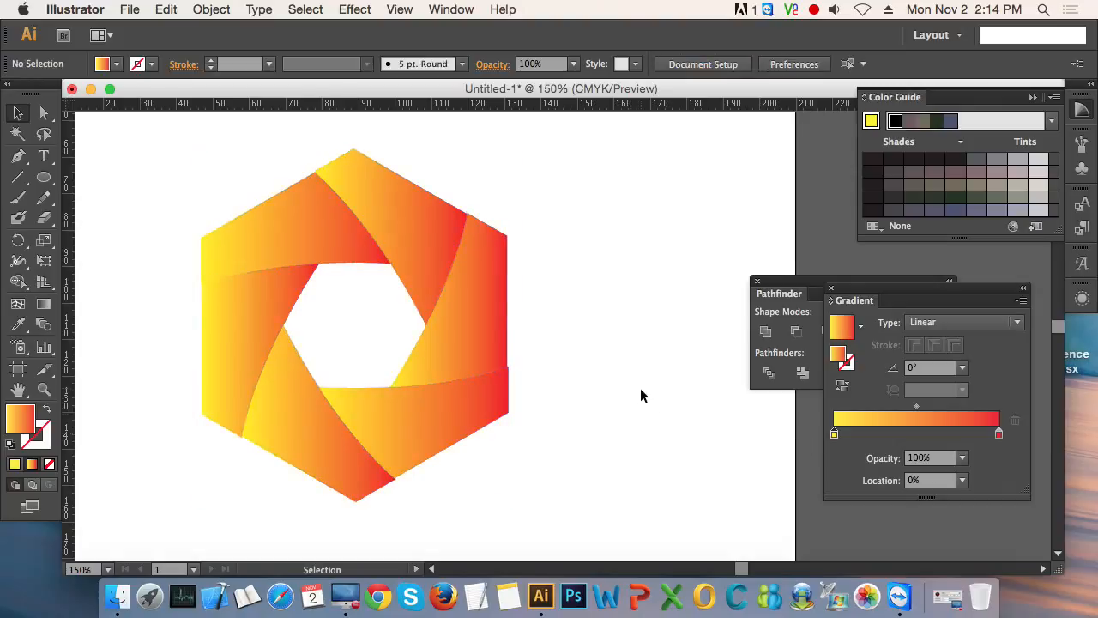
# - Redirect the upper-left blade's gradient along its length, from its outer left end up to the right at about 32°
pyautogui.click(262, 253)
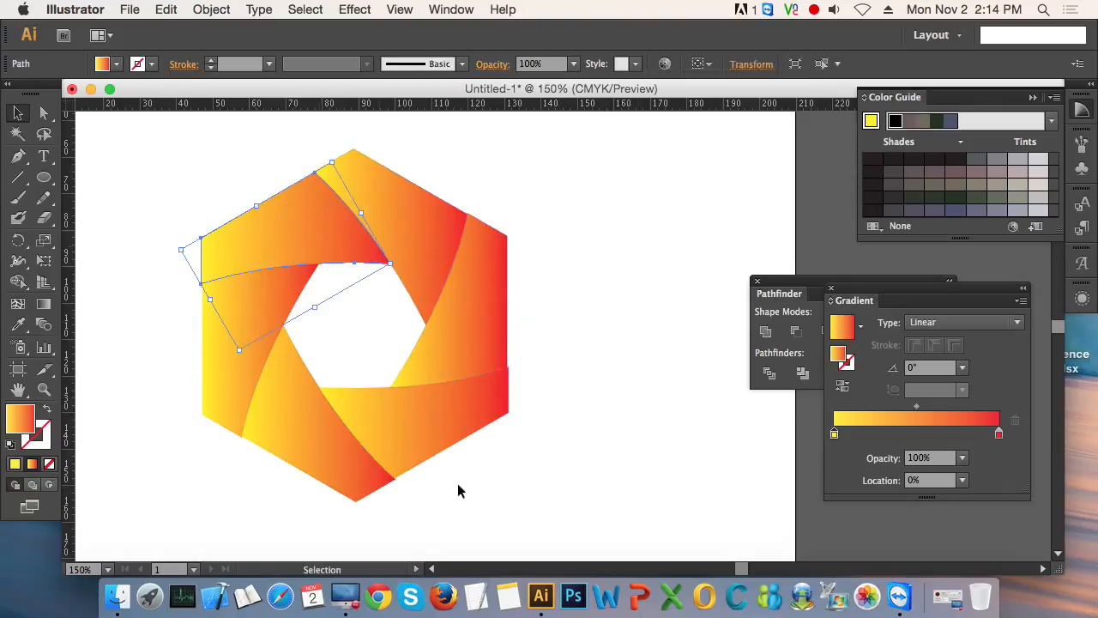
pyautogui.click(549, 475)
pyautogui.click(301, 231)
pyautogui.click(43, 304)
pyautogui.moveTo(187, 294); pyautogui.dragTo(355, 196)
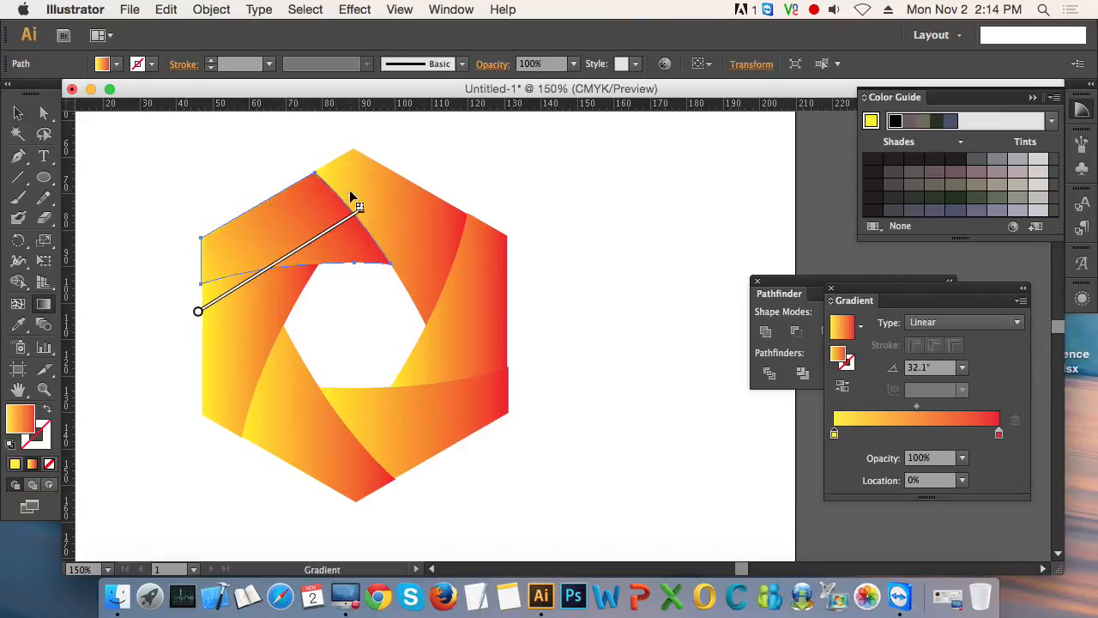
# - Redirect the top-right blade's gradient diagonally down from the hexagon's top towards the right, at about -38.7°
pyautogui.press('v')
pyautogui.click(404, 228)
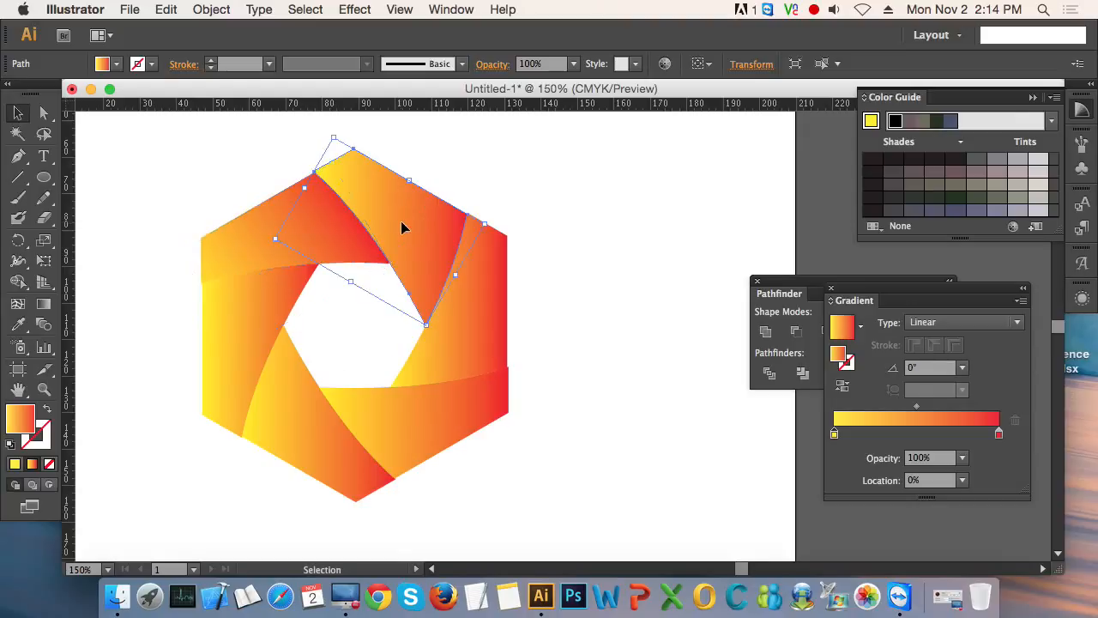
pyautogui.press('g')
pyautogui.moveTo(316, 165); pyautogui.dragTo(455, 276)
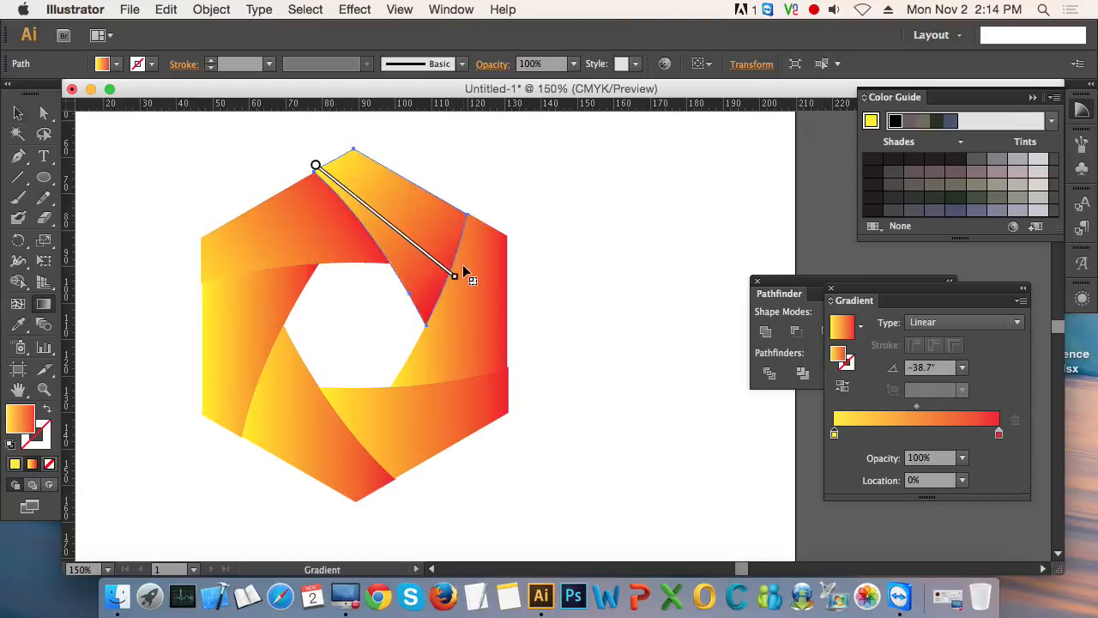
# - Redirect the right-hand blade's gradient downwards, with yellow at its upper end and red at its lower end
pyautogui.press('v')
pyautogui.click(483, 315)
pyautogui.press('g')
pyautogui.moveTo(487, 210); pyautogui.dragTo(453, 394)
# - Redirect the lower-right blade's gradient from its outer right end towards its inner left tip, at about -168°
pyautogui.press('v')
pyautogui.click(421, 414)
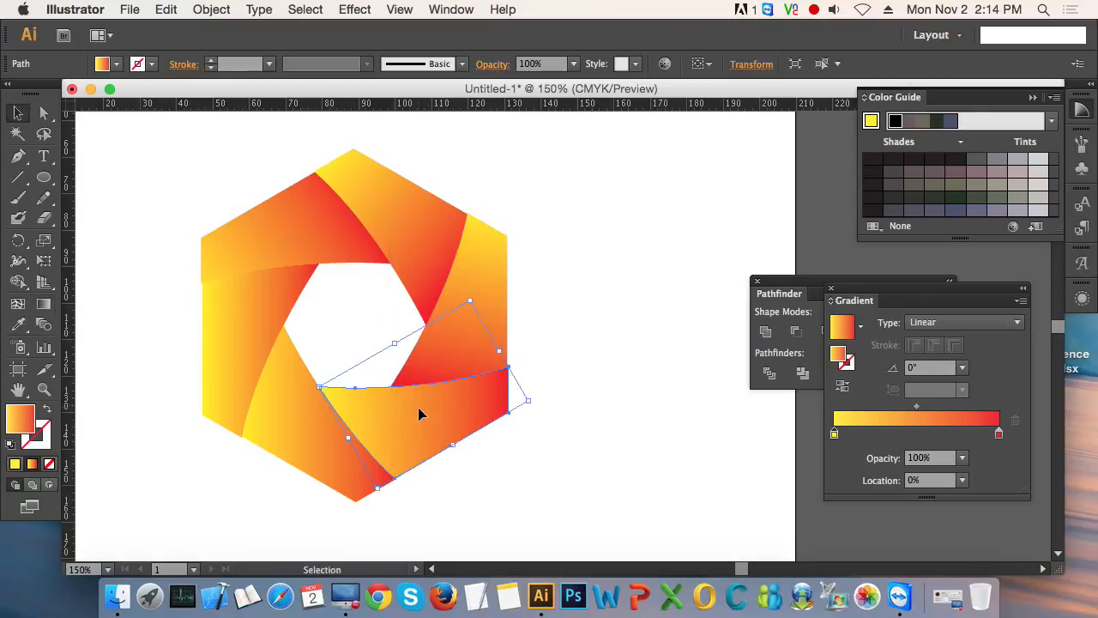
pyautogui.press('g')
pyautogui.moveTo(534, 394); pyautogui.dragTo(331, 429)
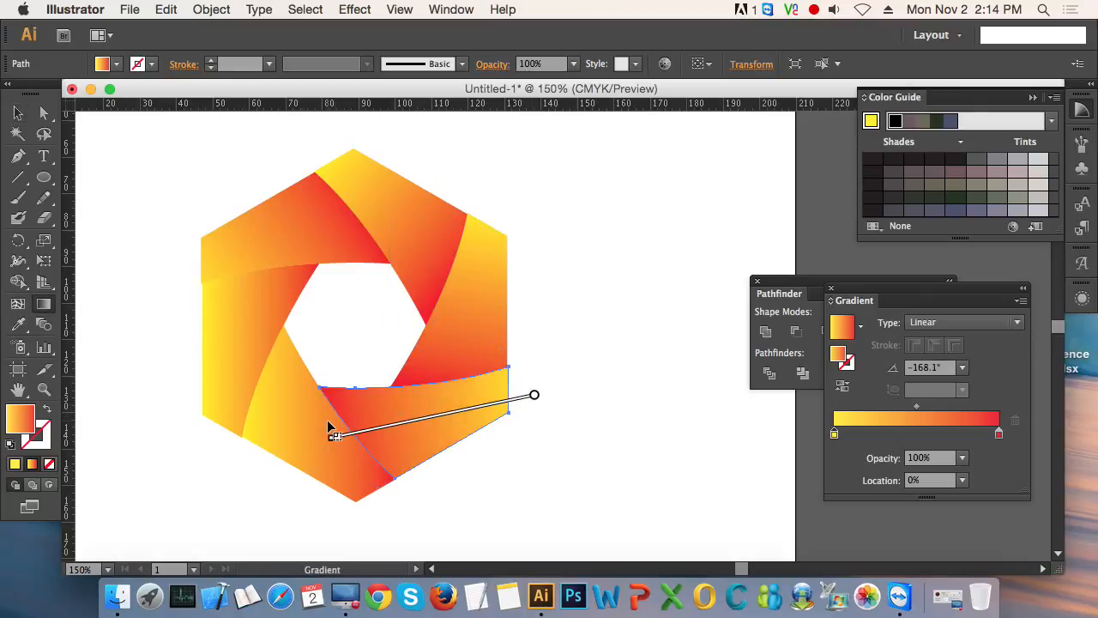
# - Redirect the lower-left blade's gradient from the hexagon's bottom corner up towards the blade's inner tip, at about 132.5°
pyautogui.press('v')
pyautogui.click(279, 422)
pyautogui.press('g')
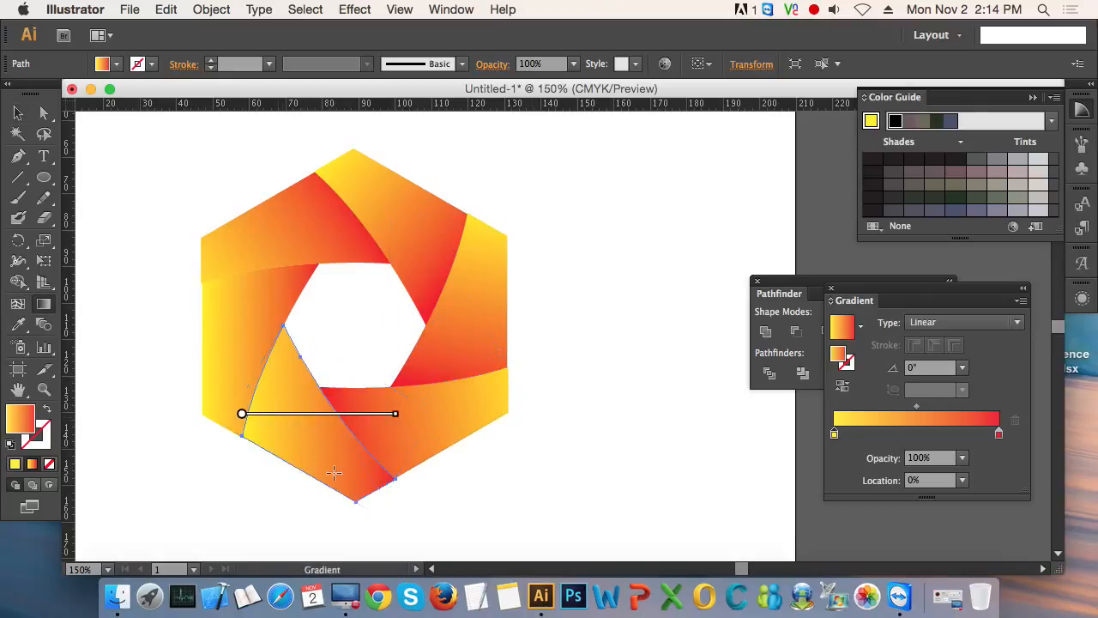
pyautogui.moveTo(371, 498); pyautogui.dragTo(252, 369)
pyautogui.press('v')
# - Redirect the left-hand blade's gradient from its lower outer end up to the right, at about 67.2°
pyautogui.click(246, 304)
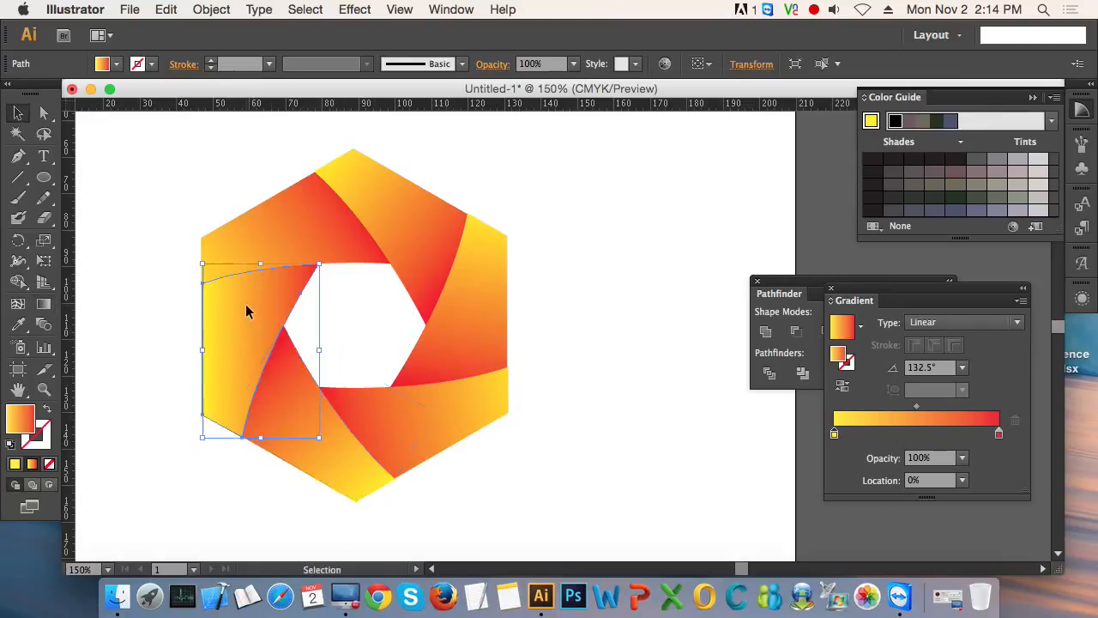
pyautogui.press('g')
pyautogui.moveTo(216, 430); pyautogui.dragTo(278, 237)
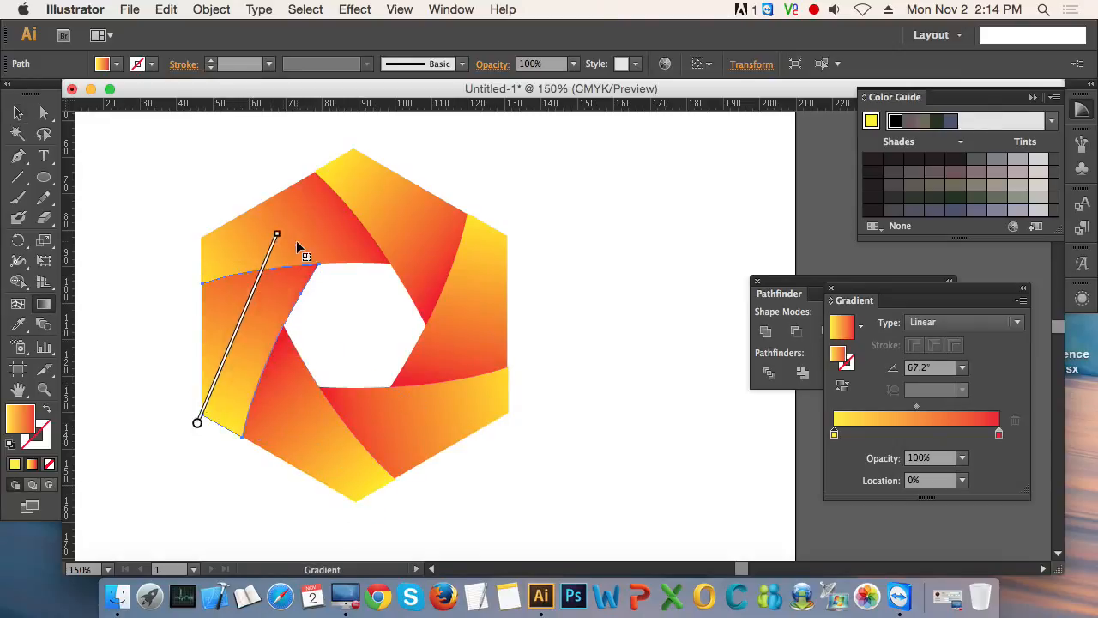
pyautogui.press('v')
# - Draw a circle about 100 mm in diameter and centre it on the intersection of the two guides
pyautogui.moveTo(412, 321); pyautogui.dragTo(525, 429)
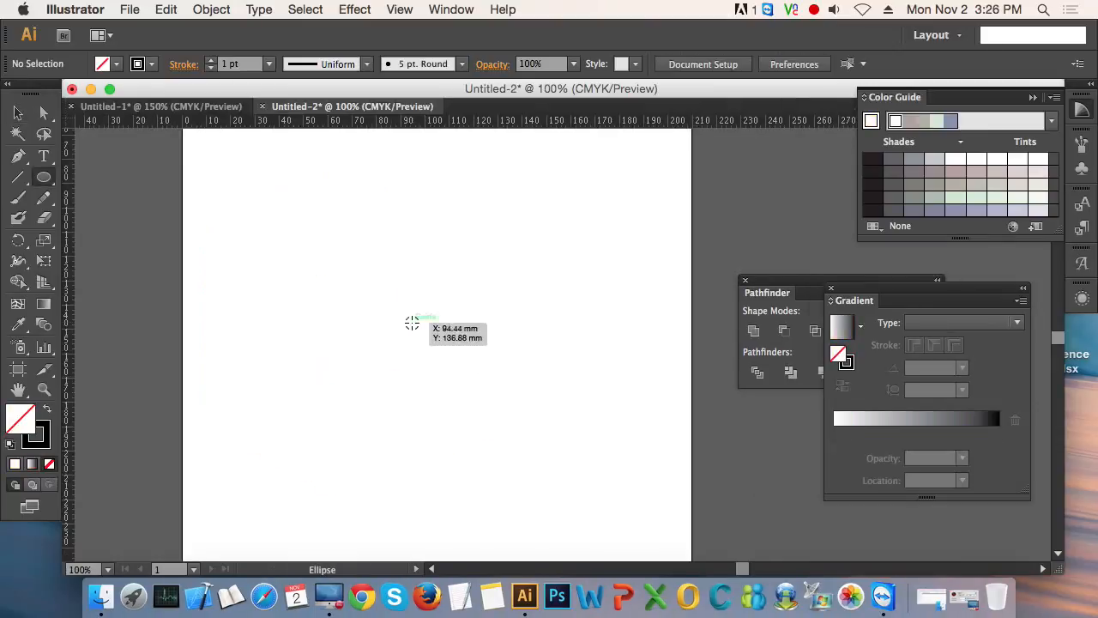
pyautogui.press('super+semicolon')
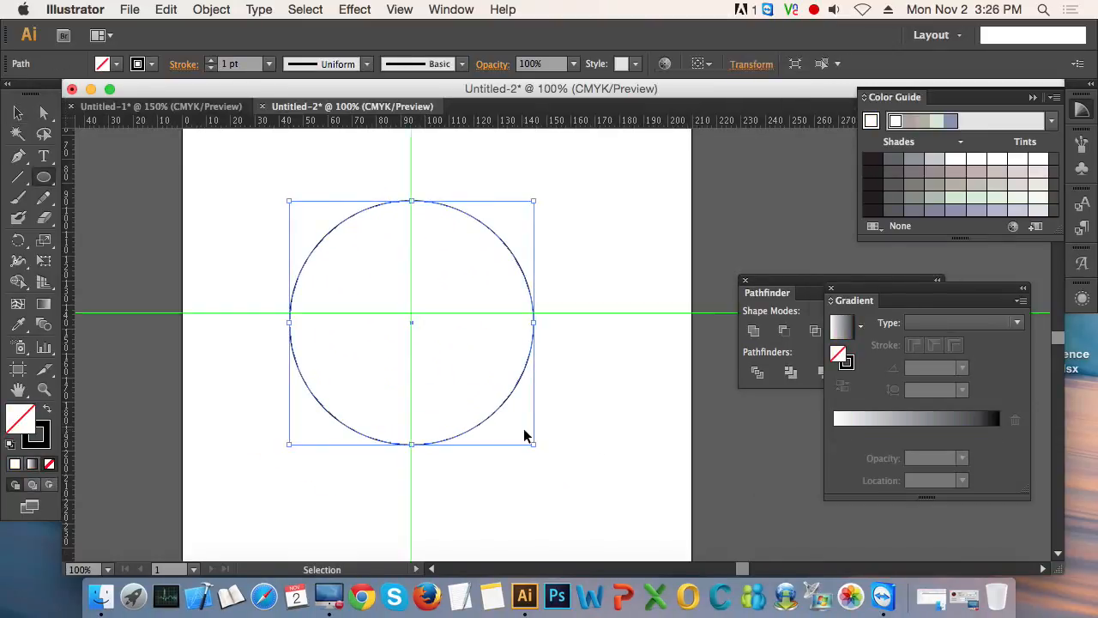
pyautogui.press('v')
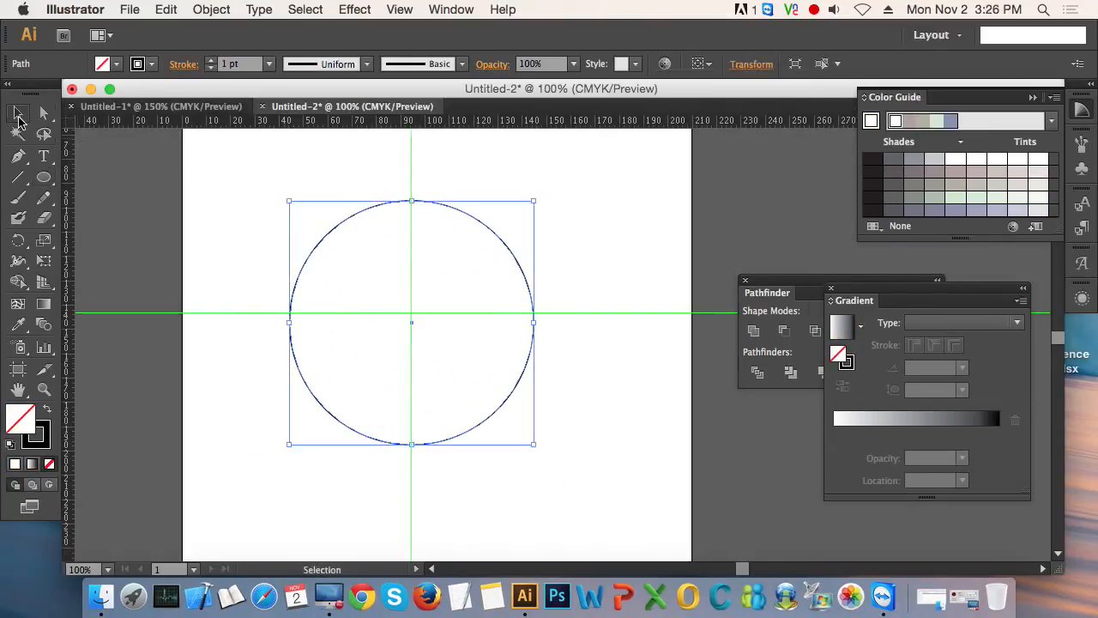
pyautogui.moveTo(409, 324); pyautogui.dragTo(411, 322)
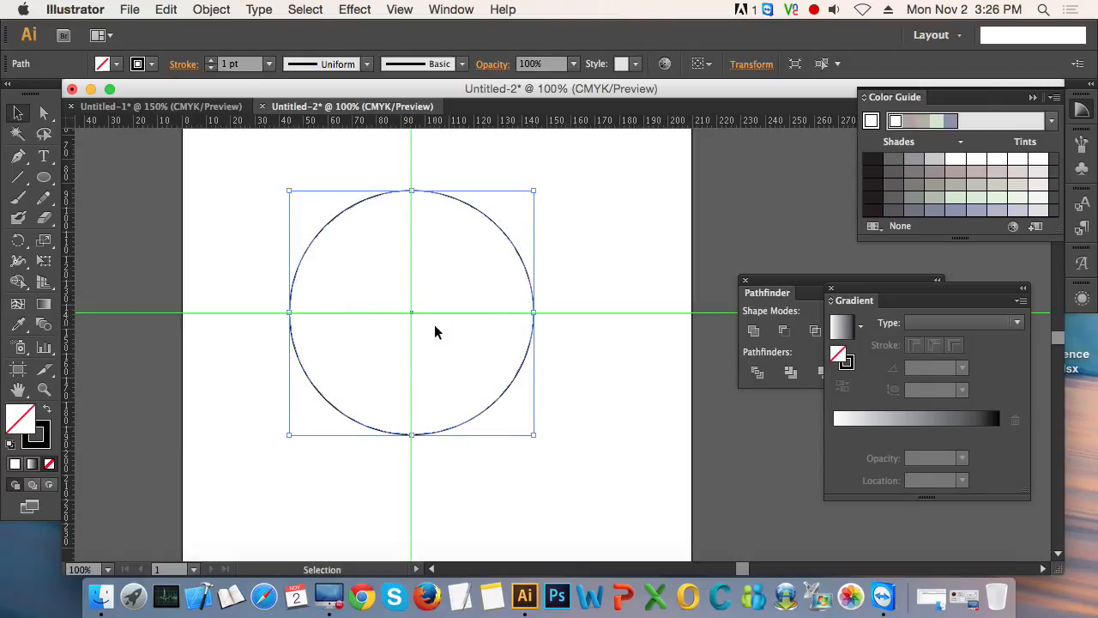
pyautogui.click(599, 362)
# - Draw a small square about 16 mm wide above the circle, centred on the vertical guide
pyautogui.hscroll(5, 503, 275)
pyautogui.scroll(3, 503, 275)
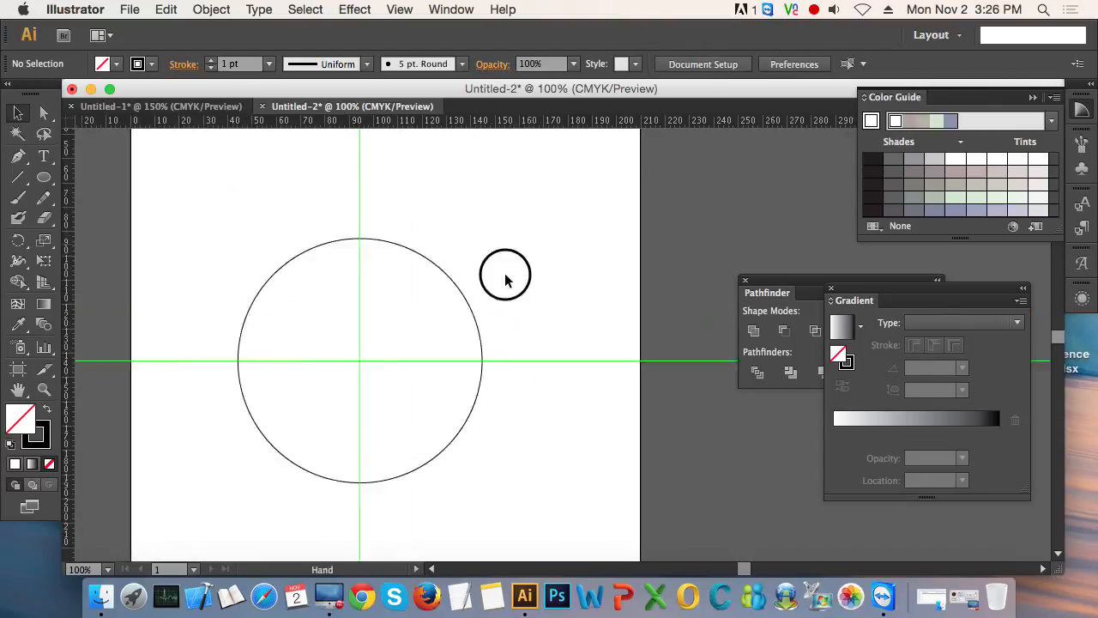
pyautogui.moveTo(48, 178); pyautogui.dragTo(99, 177)
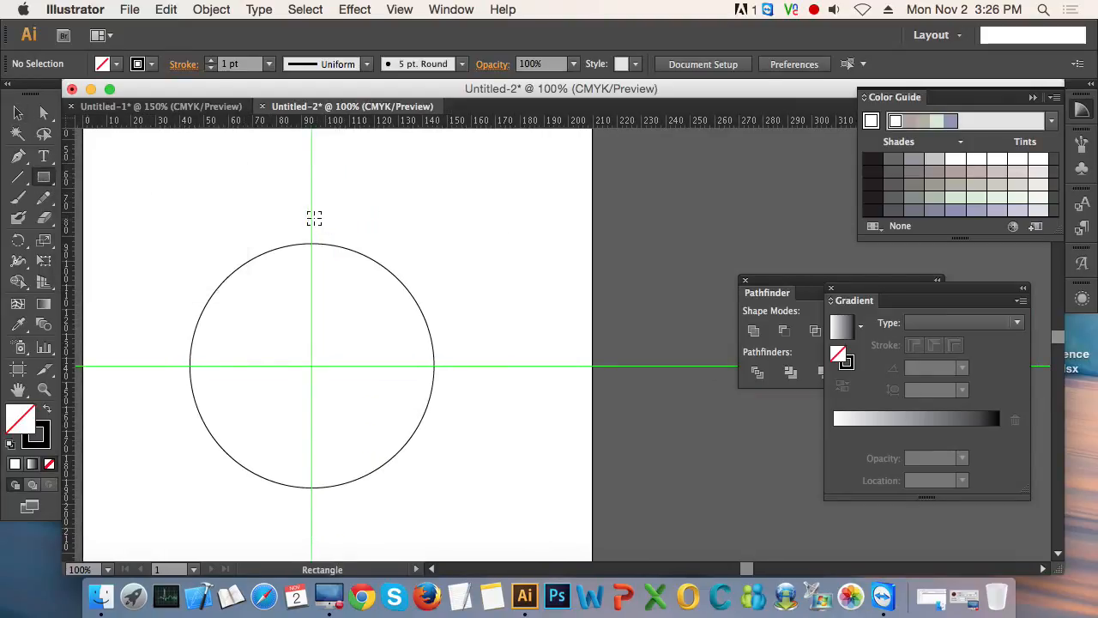
pyautogui.moveTo(311, 215); pyautogui.dragTo(333, 232)
# - Average the square's two upper corner points on both axes to form a triangle
pyautogui.press('a')
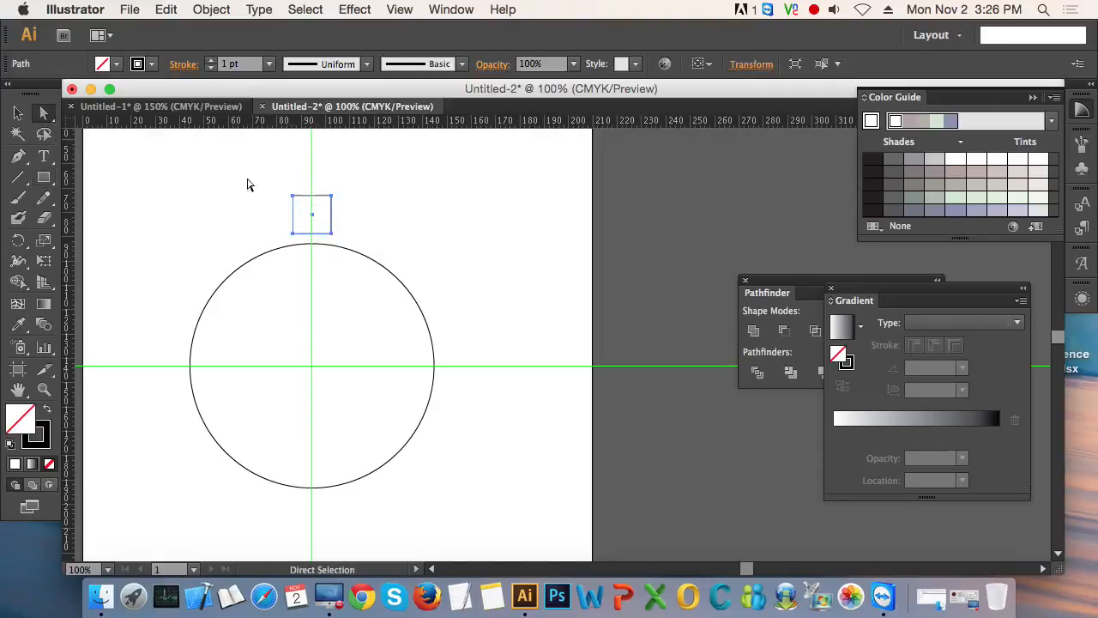
pyautogui.moveTo(256, 172); pyautogui.dragTo(367, 214)
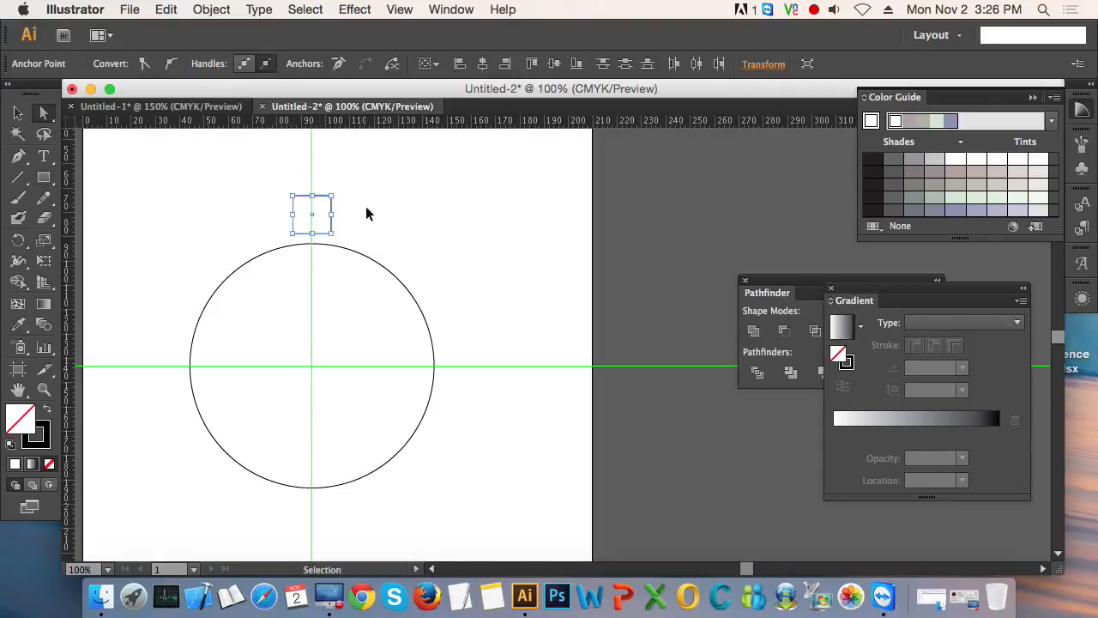
pyautogui.press('super+alt+j')
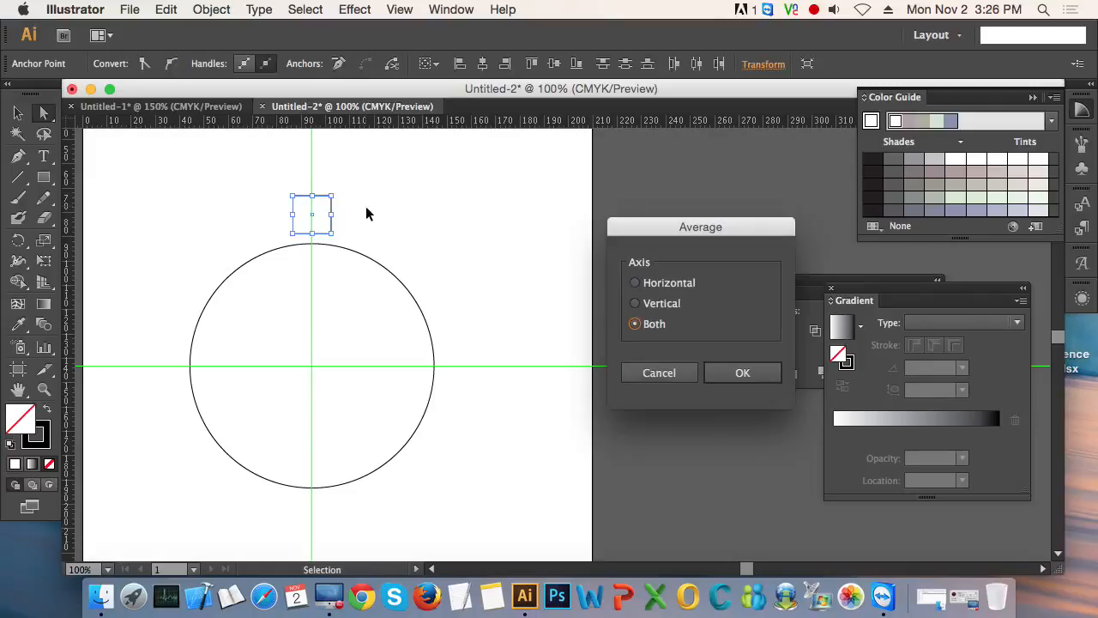
pyautogui.click(743, 373)
pyautogui.click(458, 225)
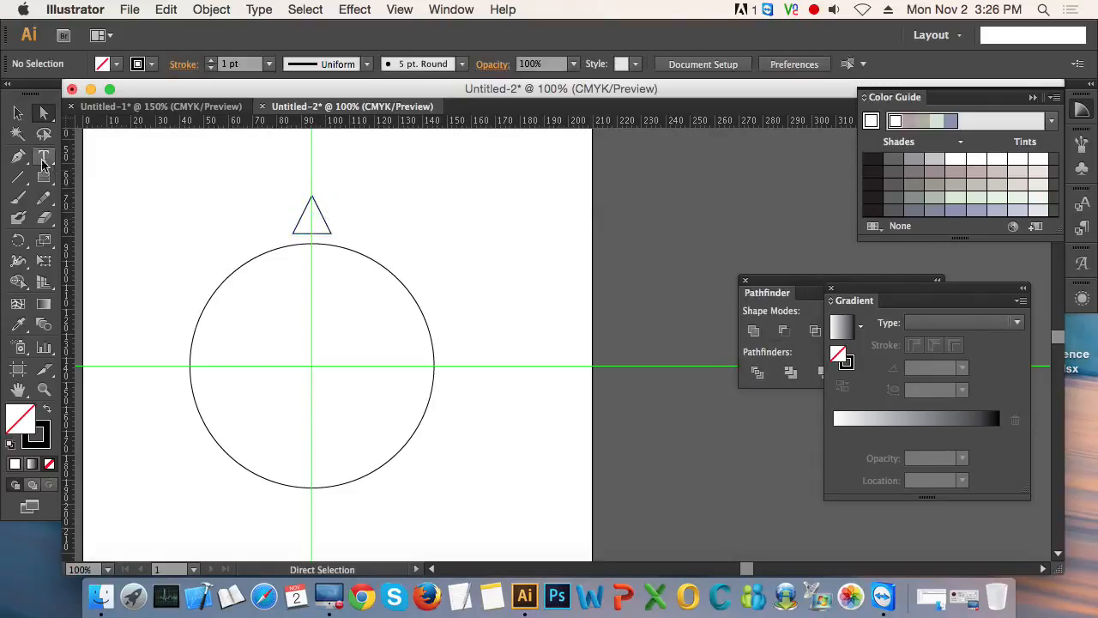
# - Rotate a copy of the triangle counterclockwise around the circle's centre, leaving a gap beside the original
pyautogui.click(19, 112)
pyautogui.moveTo(252, 182); pyautogui.dragTo(429, 252)
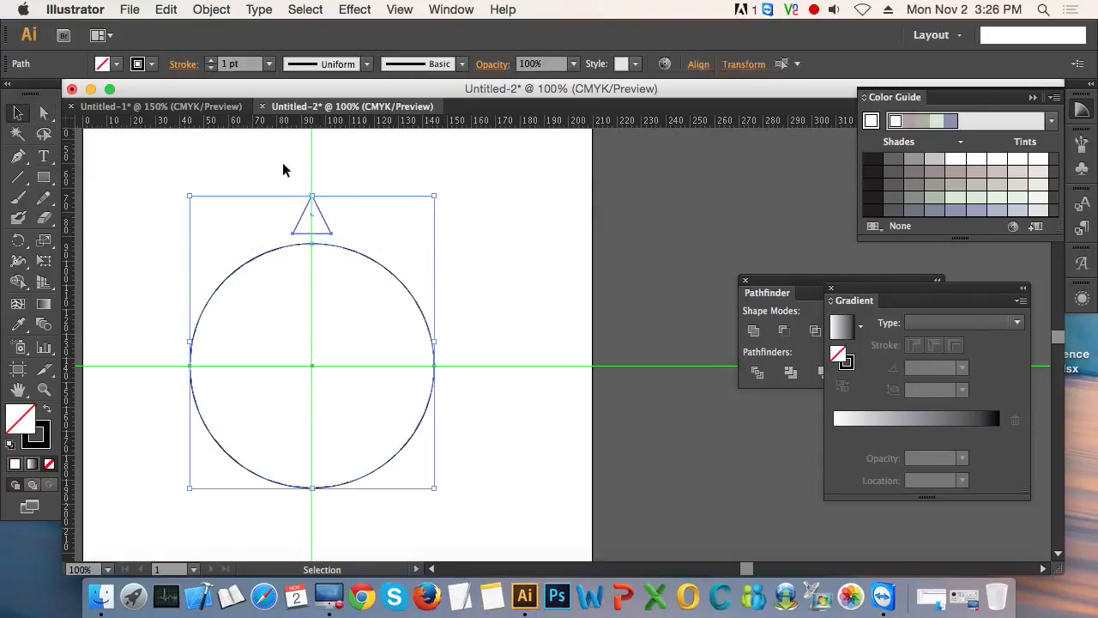
pyautogui.moveTo(252, 163); pyautogui.dragTo(378, 213)
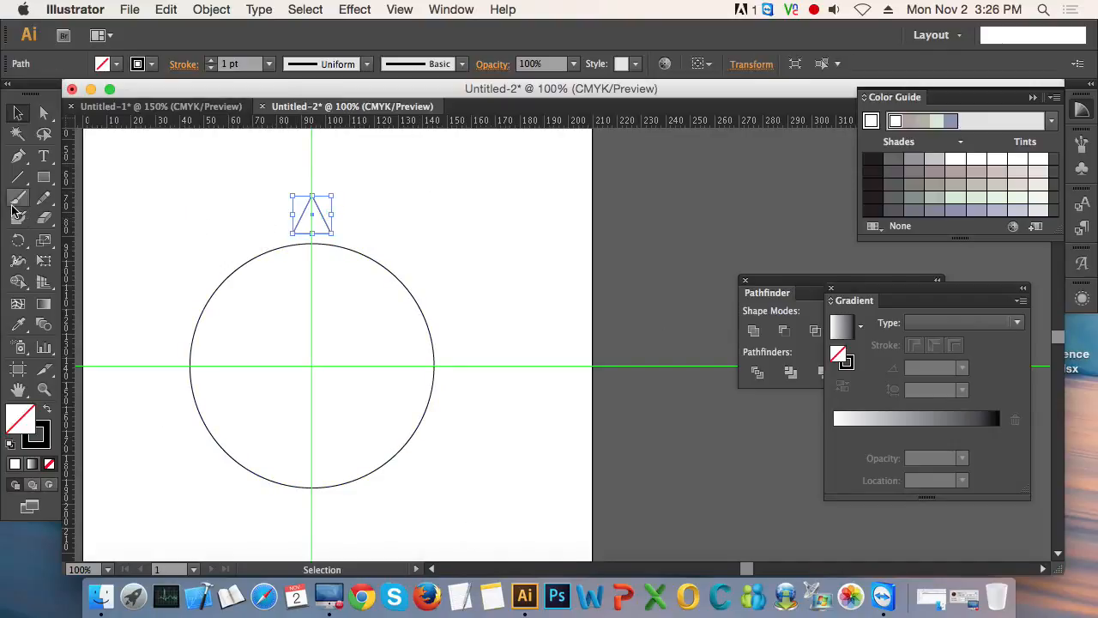
pyautogui.click(18, 241)
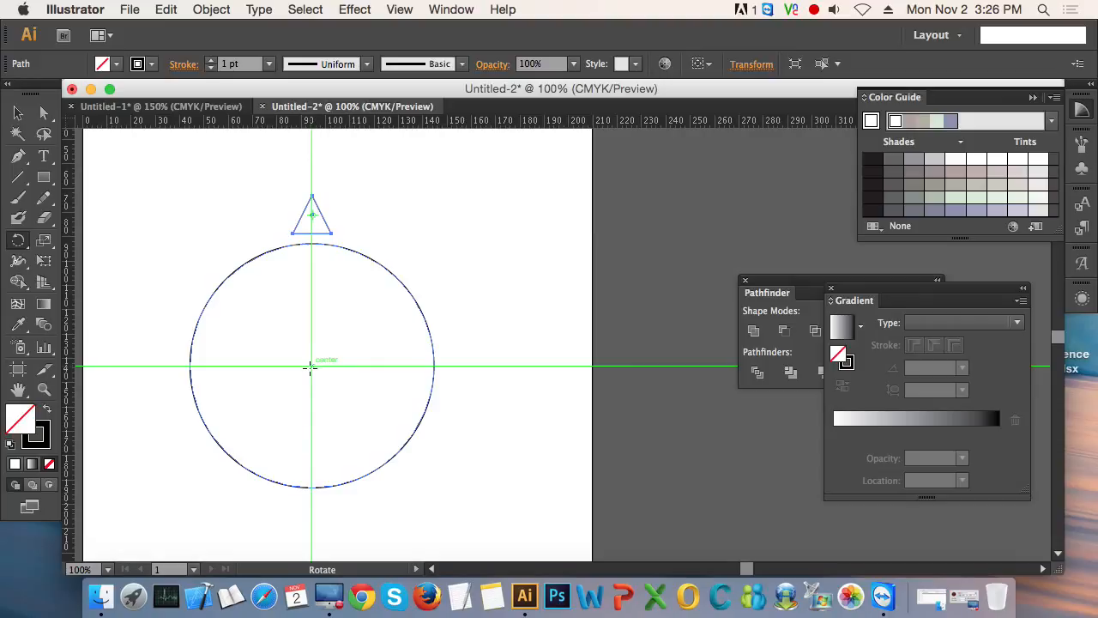
pyautogui.click(310, 365)
pyautogui.moveTo(372, 228); pyautogui.dragTo(320, 225)
# - Repeat the rotated triangle copy around the whole circle until it nears the original triangle
pyautogui.press('super+d')
pyautogui.press('super+d')
pyautogui.press('super+d')
pyautogui.press('super+d')
pyautogui.press('super+d')
pyautogui.press('super+d')
pyautogui.press('super+d')
pyautogui.press('super+d')
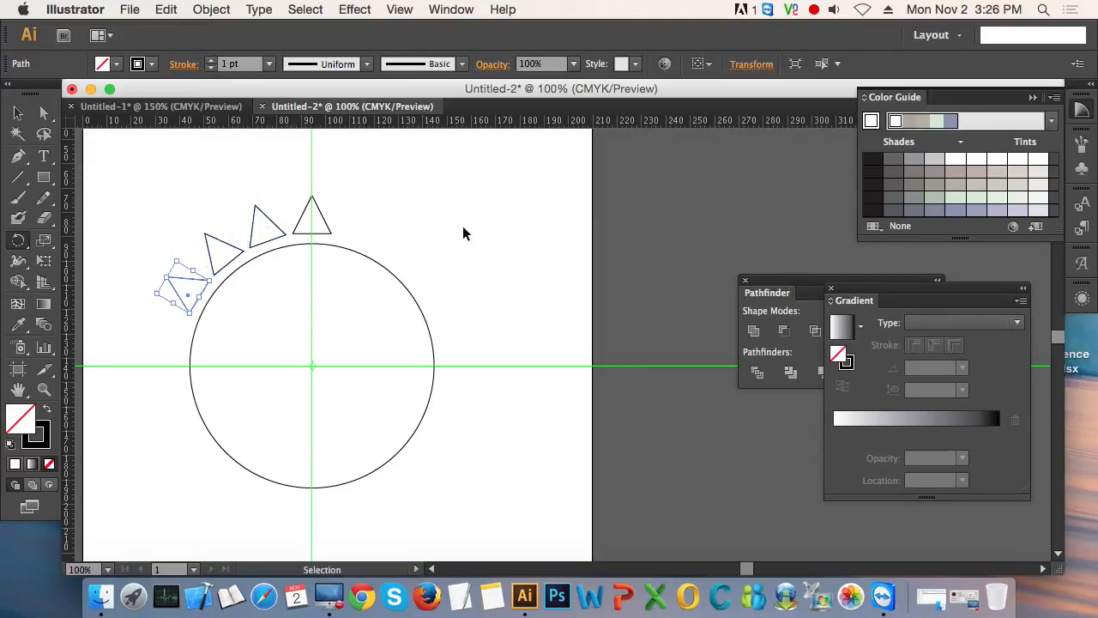
pyautogui.press('super+d')
pyautogui.press('super+d')
pyautogui.press('super+d')
pyautogui.press('super+d')
pyautogui.press('super+d')
pyautogui.press('super+d')
pyautogui.press('super+d')
pyautogui.press('super+d')
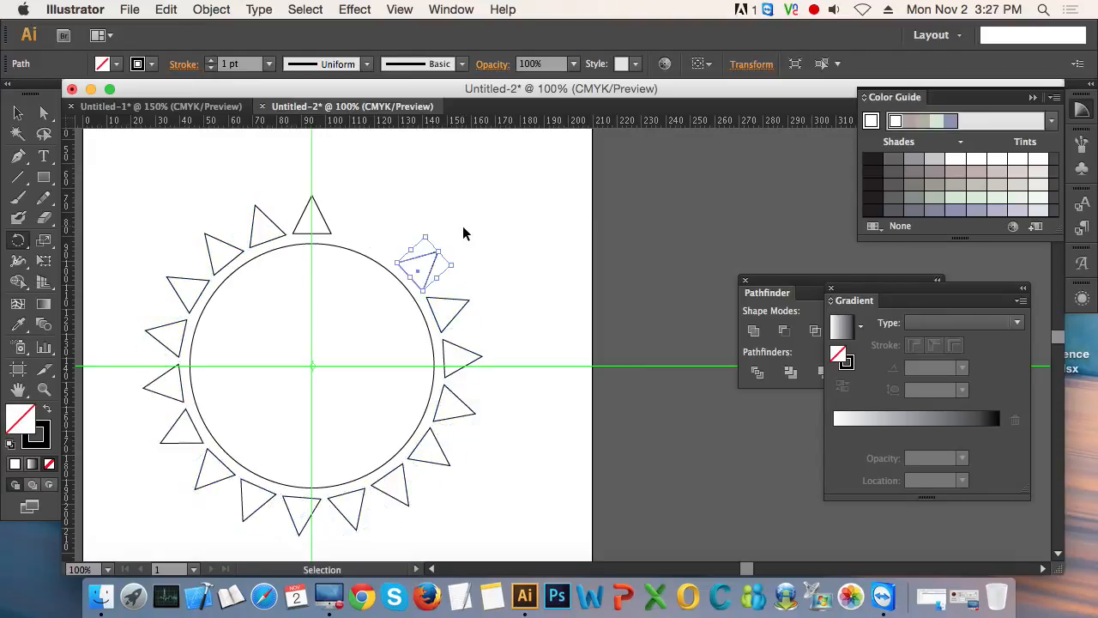
pyautogui.click(18, 113)
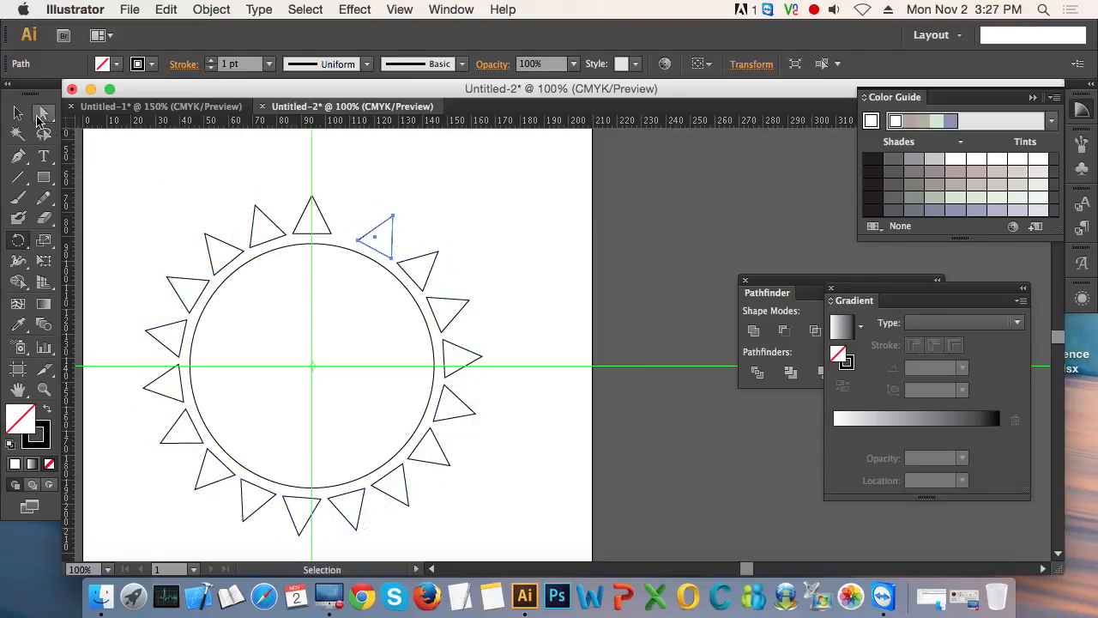
pyautogui.click(518, 245)
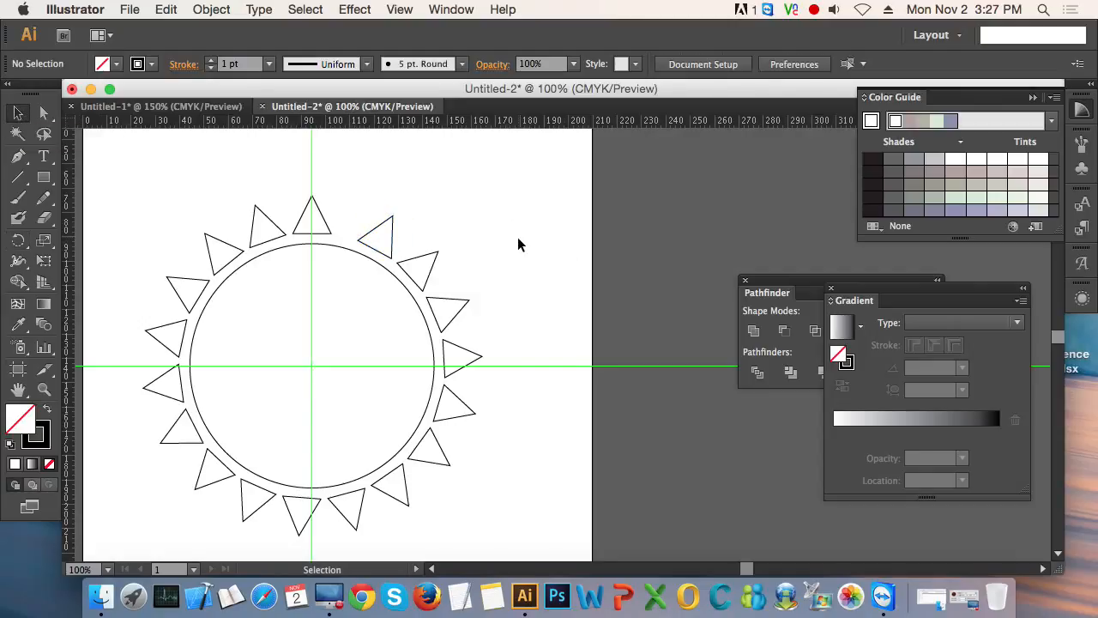
# - Undo all the rotated triangle copies back to the single triangle above the circle
pyautogui.press('a')
pyautogui.press('v')
pyautogui.press('a')
pyautogui.press('super+z')
pyautogui.press('super+z')
pyautogui.press('super+z')
pyautogui.press('super+z')
pyautogui.press('super+z')
pyautogui.press('super+z')
pyautogui.press('super+z')
pyautogui.press('super+z')
pyautogui.press('super+z')
pyautogui.press('super+z')
pyautogui.press('super+z')
pyautogui.press('super+z')
pyautogui.press('super+z')
pyautogui.press('super+z')
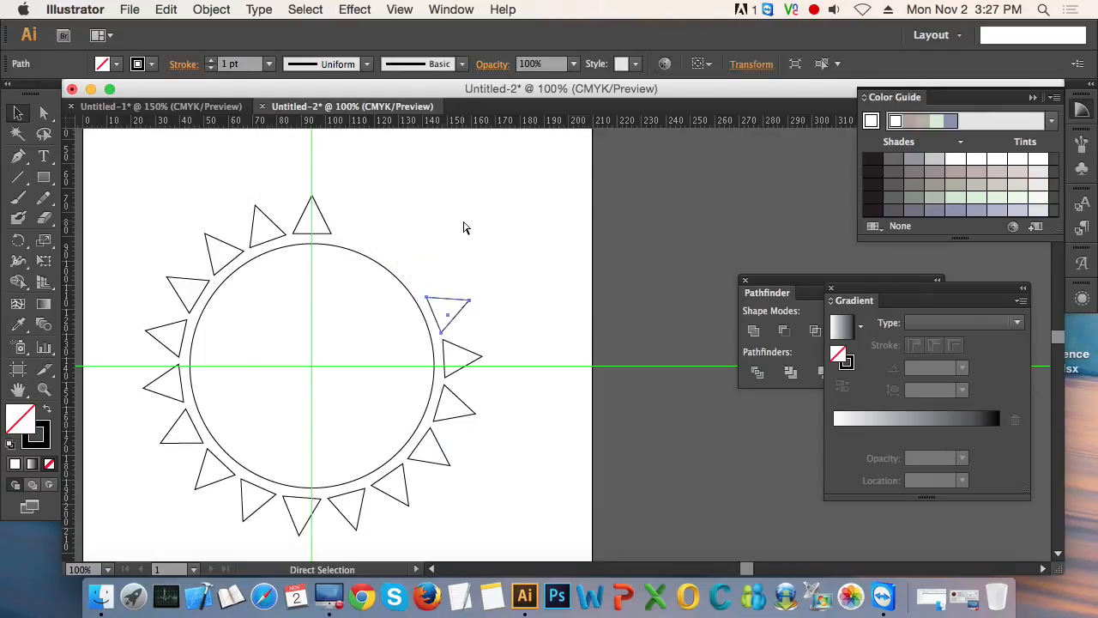
pyautogui.press('super+z')
pyautogui.press('super+z')
pyautogui.press('super+z')
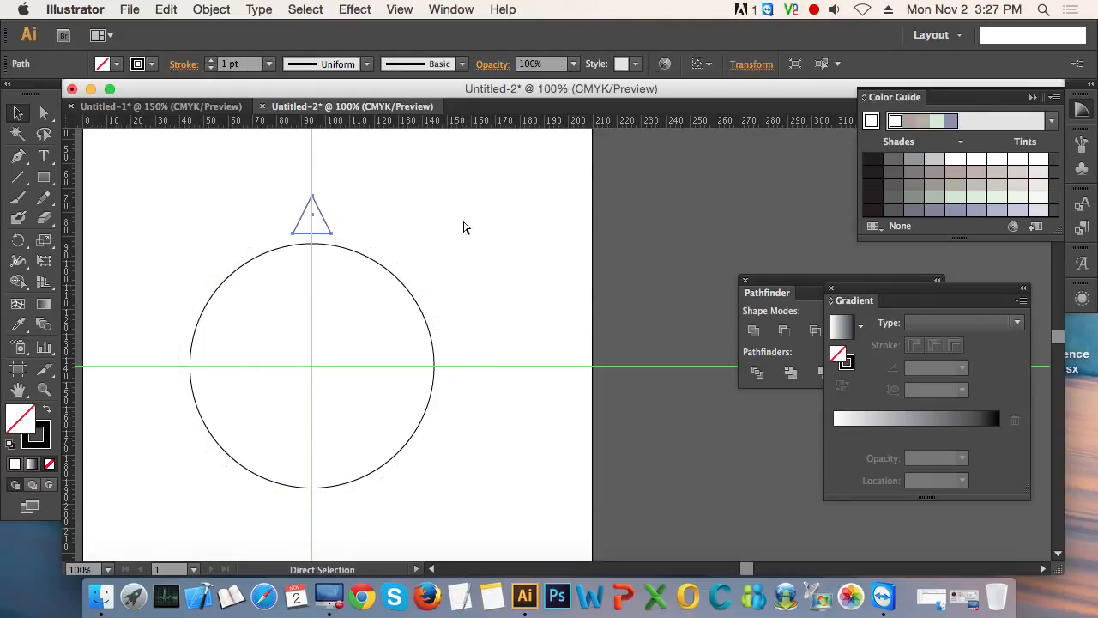
# - Rotate a copy of the triangle around the circle's centre by a smaller angle, overlapping the original
pyautogui.press('v')
pyautogui.click(18, 239)
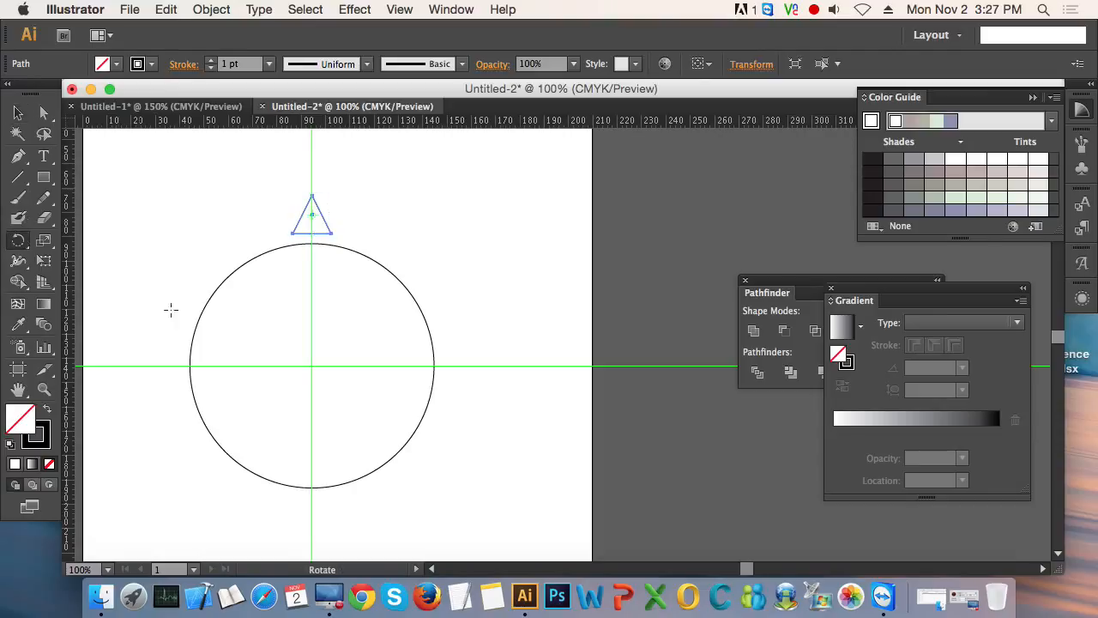
pyautogui.click(311, 366)
pyautogui.moveTo(355, 218); pyautogui.dragTo(326, 197)
# - Repeat the overlapping triangle copy until the ring around the circle is filled
pyautogui.press('super+d')
pyautogui.press('super+d')
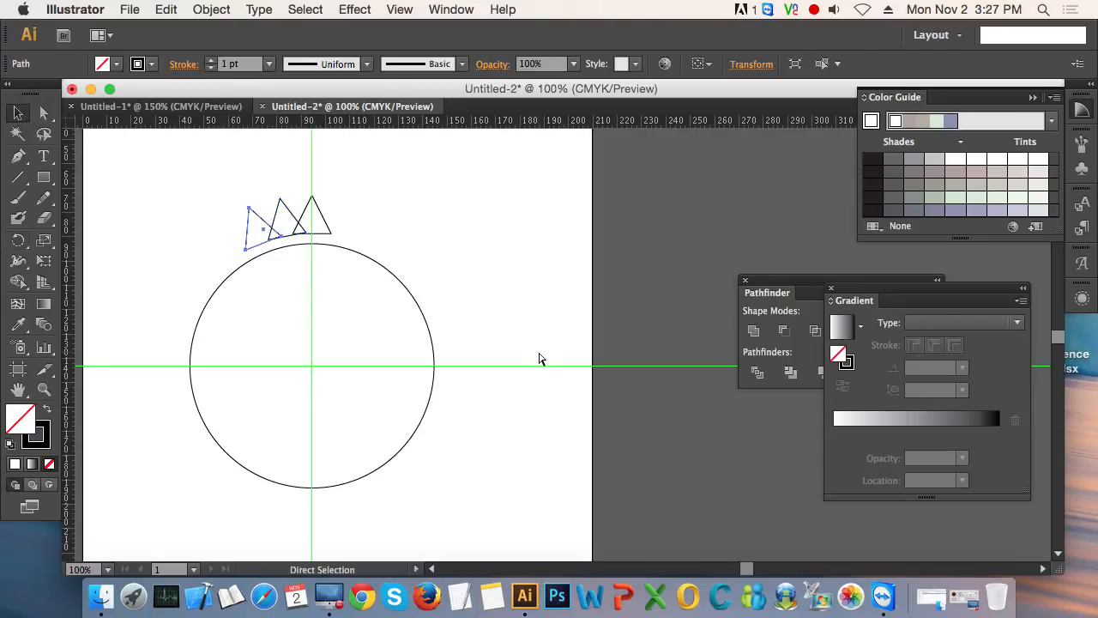
pyautogui.press('super+d')
pyautogui.press('super+d')
pyautogui.press('super+d')
pyautogui.press('super+d')
pyautogui.press('super+d')
pyautogui.press('super+d')
pyautogui.press('super+d')
pyautogui.press('super+d')
pyautogui.press('super+d')
pyautogui.press('super+d')
pyautogui.press('super+d')
pyautogui.press('super+d')
pyautogui.press('super+d')
pyautogui.press('super+d')
pyautogui.press('super+d')
pyautogui.press('super+d')
pyautogui.press('super+d')
pyautogui.press('super+d')
pyautogui.press('super+d')
pyautogui.press('super+d')
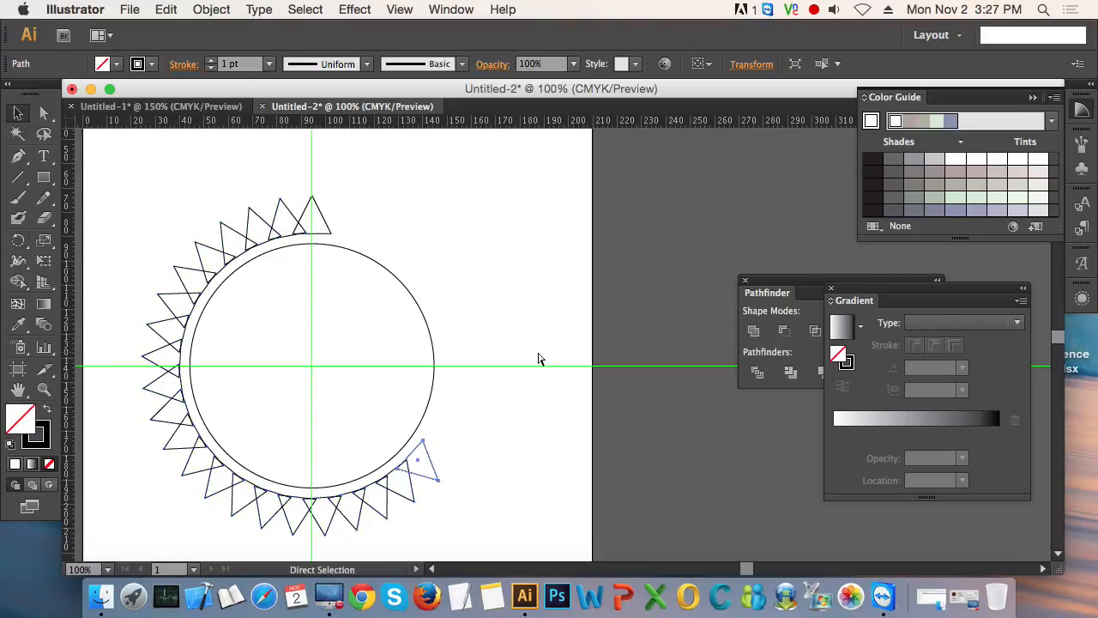
pyautogui.press('super+d')
pyautogui.press('super+d')
pyautogui.press('super+d')
pyautogui.press('super+d')
pyautogui.press('super+d')
pyautogui.press('super+d')
pyautogui.press('super+d')
pyautogui.press('super+d')
pyautogui.press('super+d')
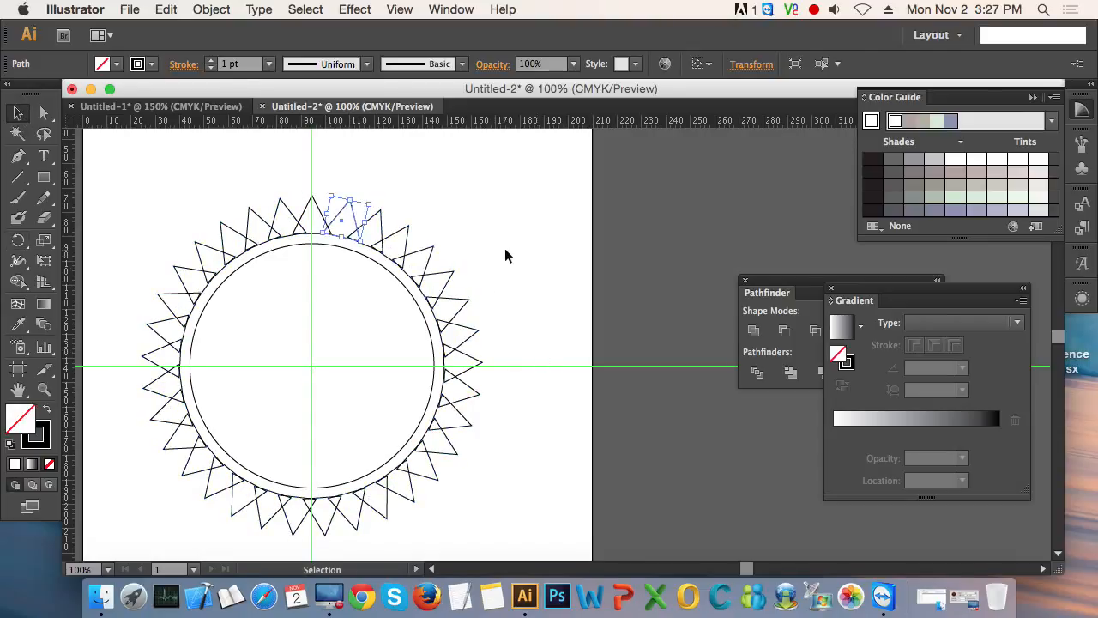
pyautogui.click(522, 238)
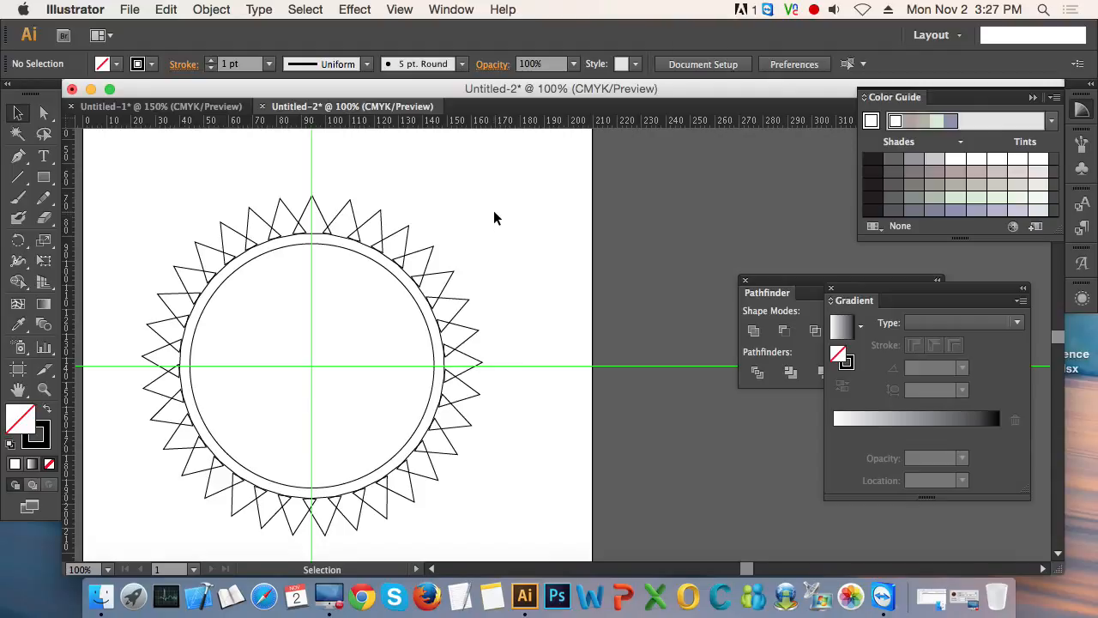
# - Undo the overlapping ring of copies until only the original triangle is left
pyautogui.press('super+z')
pyautogui.press('super+z')
pyautogui.press('super+z')
pyautogui.press('super+z')
pyautogui.press('super+z')
pyautogui.press('super+z')
pyautogui.press('super+z')
pyautogui.press('super+z')
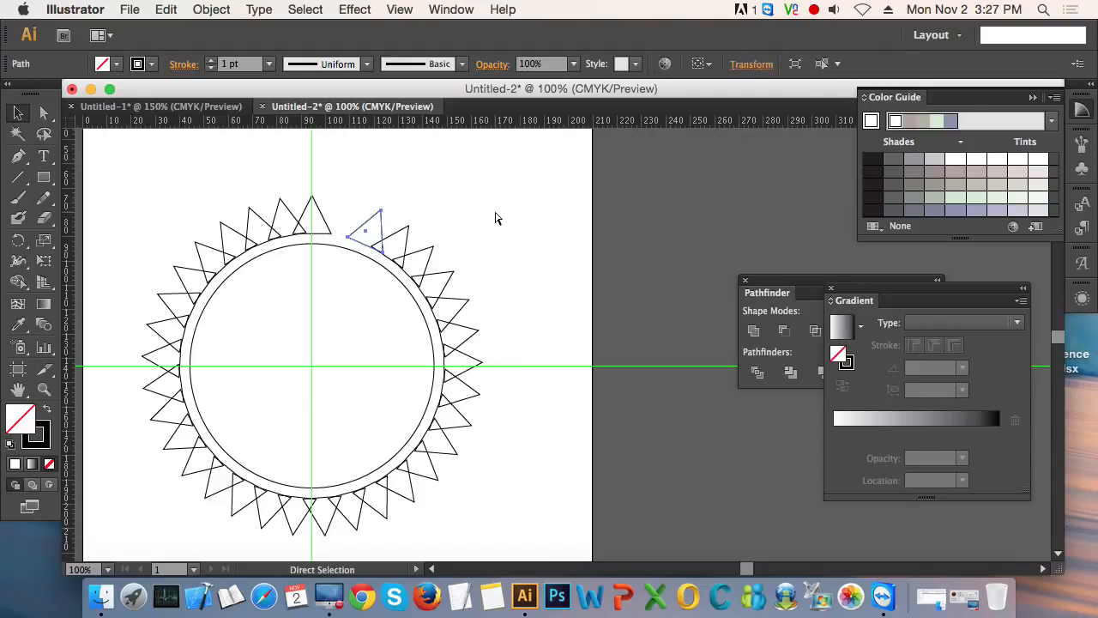
pyautogui.press('super+z')
pyautogui.press('super+z')
pyautogui.press('super+z')
pyautogui.press('super+z')
pyautogui.press('super+z')
pyautogui.press('super+z')
pyautogui.press('super+z')
pyautogui.press('super+z')
pyautogui.press('super+z')
pyautogui.press('super+z')
pyautogui.press('super+z')
pyautogui.press('super+z')
pyautogui.press('super+z')
pyautogui.press('super+z')
pyautogui.press('super+z')
pyautogui.press('super+z')
pyautogui.press('super+z')
pyautogui.press('super+z')
pyautogui.press('super+z')
pyautogui.press('super+z')
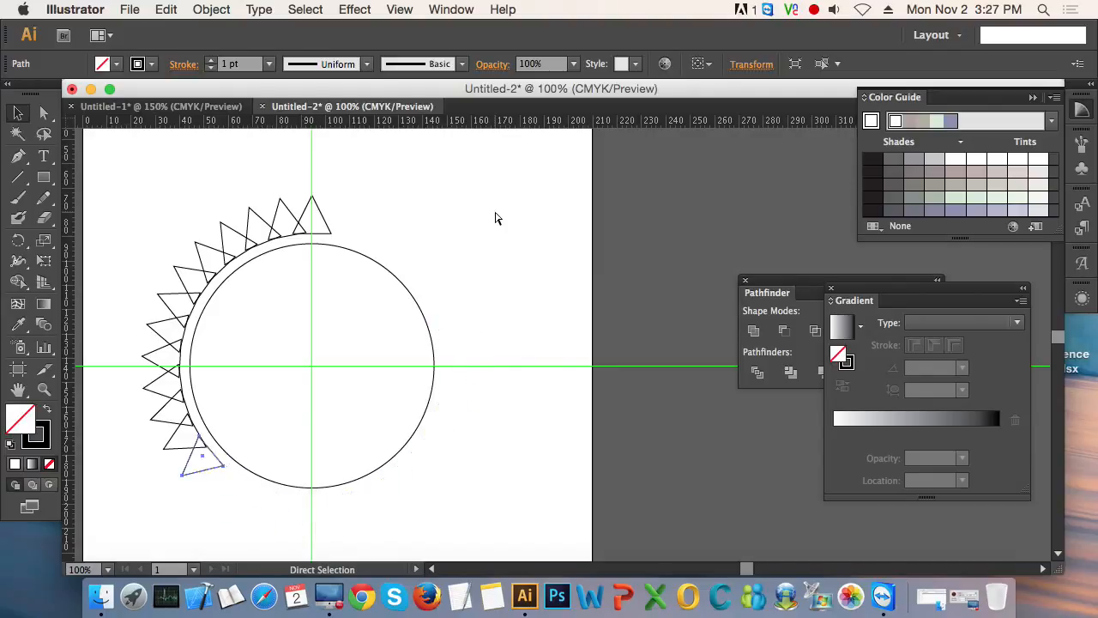
pyautogui.press('super+z')
pyautogui.press('super+z')
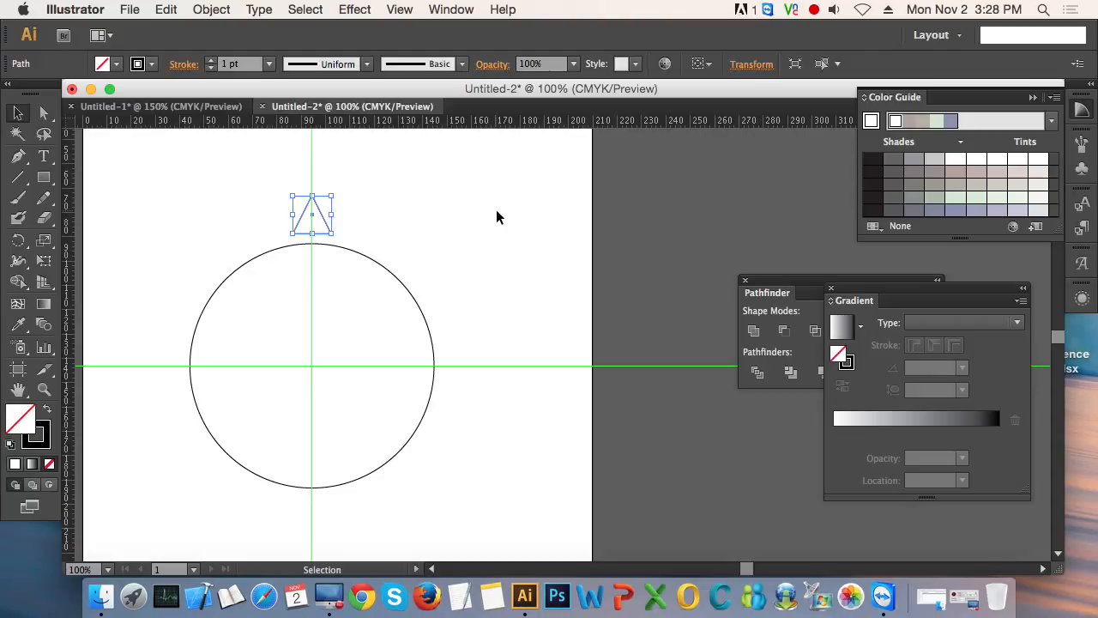
# - Switch to Calculator and divide 360 by 20 to work out the rotation angle
pyautogui.click(137, 579)
pyautogui.click(697, 291)
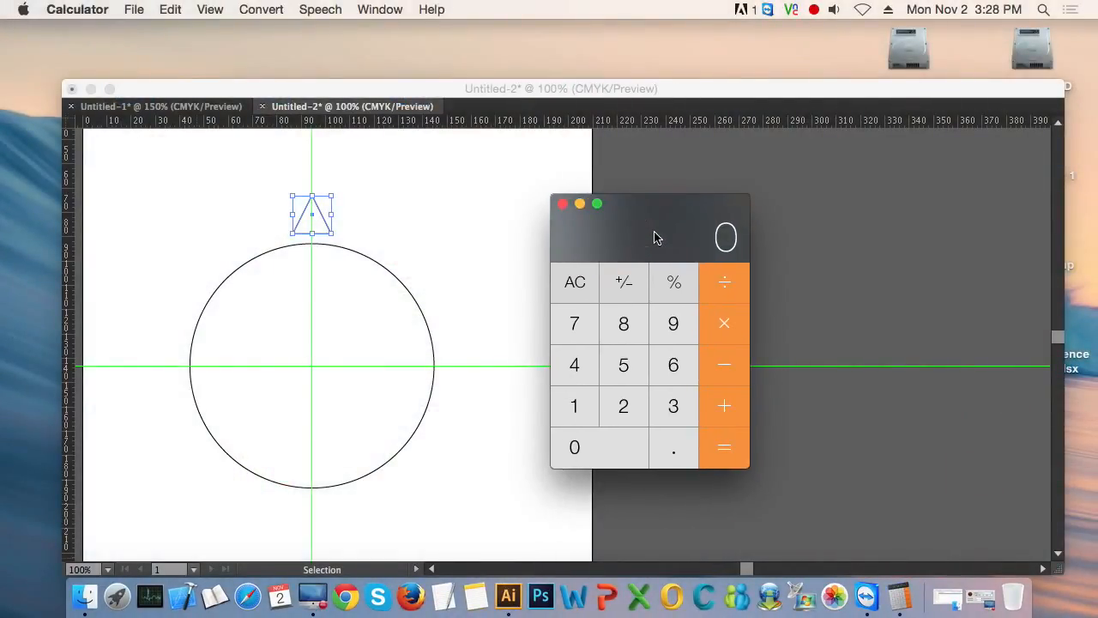
pyautogui.write('360')
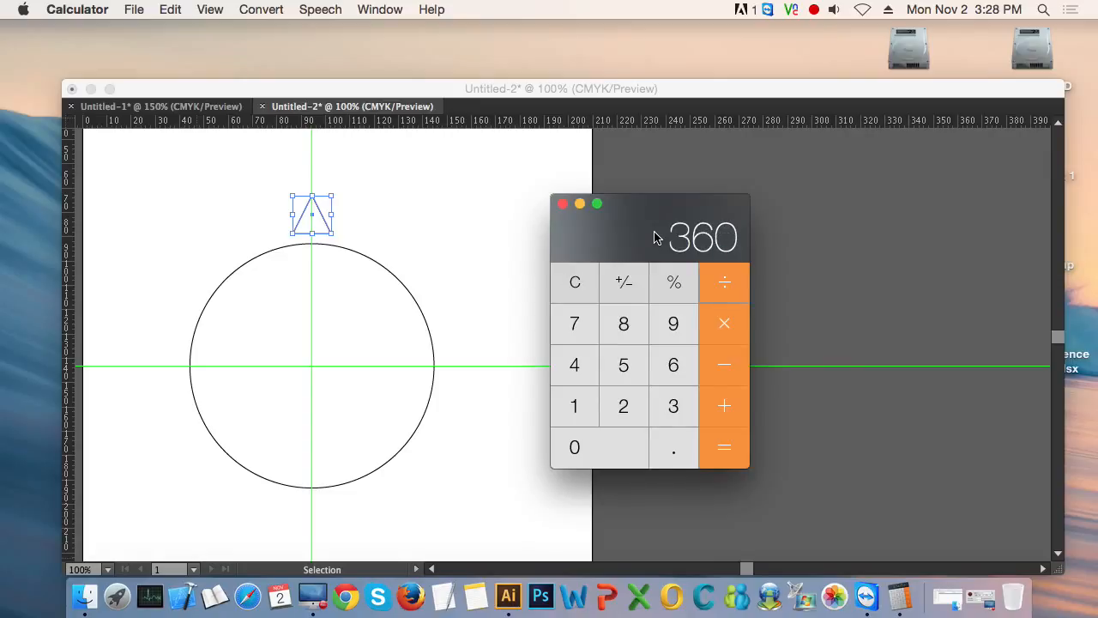
pyautogui.write('/20=')
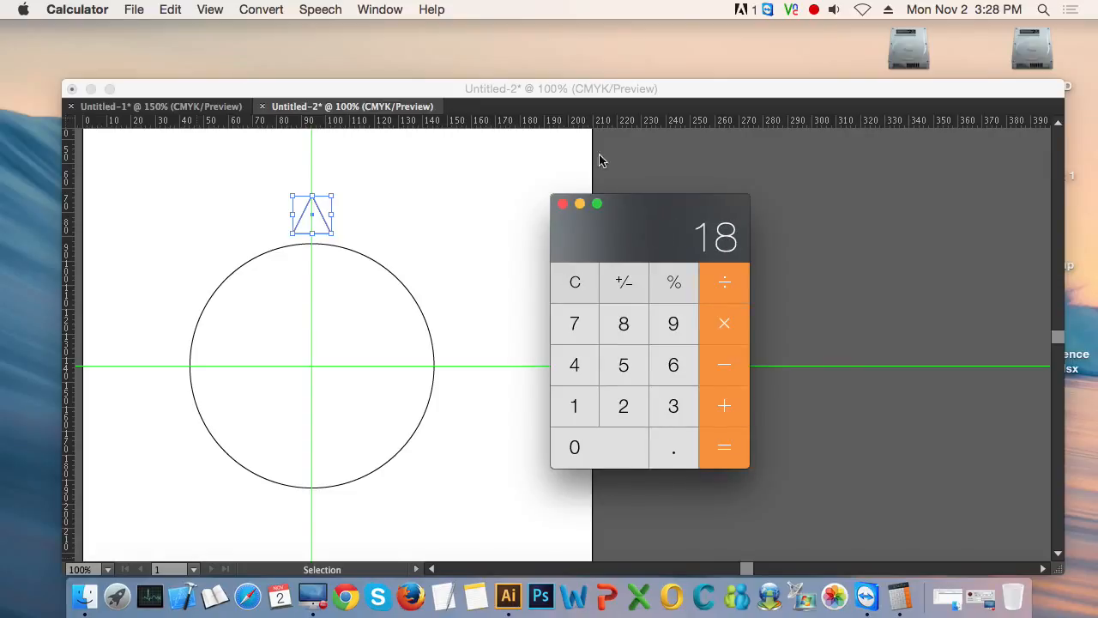
# - Return to Illustrator and rotate a copy of the triangle by 18° around the circle's centre
pyautogui.click(523, 88)
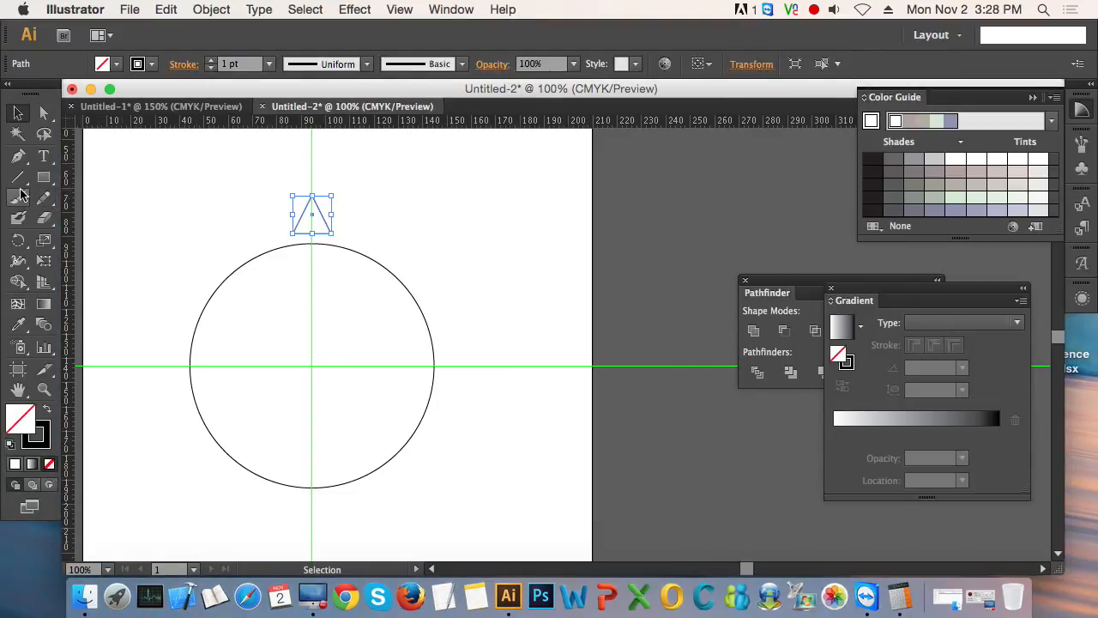
pyautogui.click(19, 245)
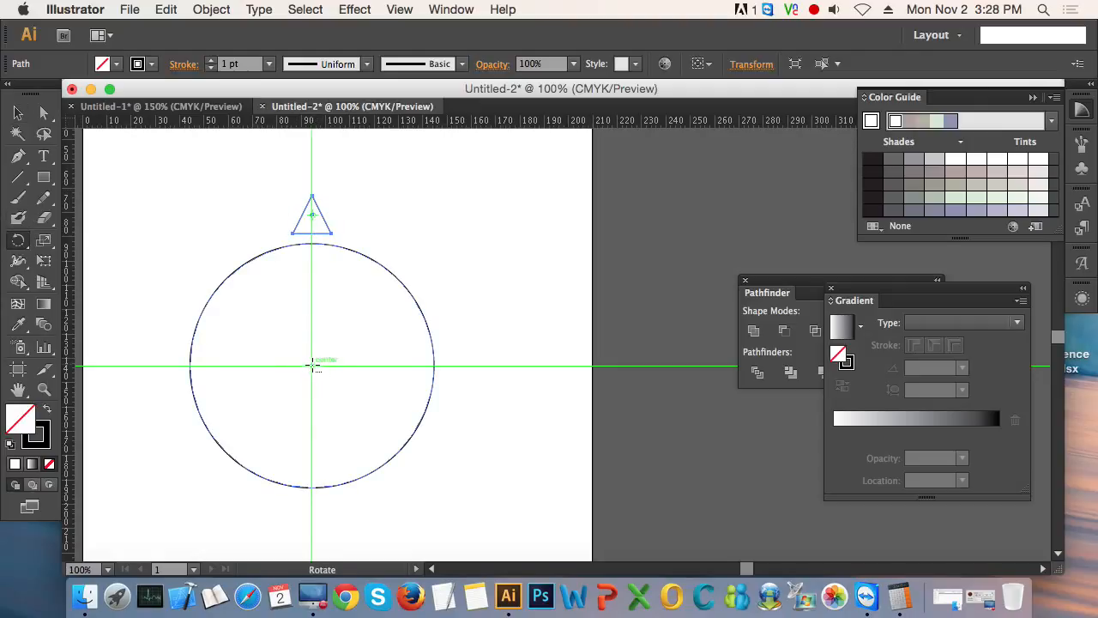
pyautogui.keyDown('alt'); pyautogui.click(313, 367); pyautogui.keyUp('alt')
pyautogui.write('18')
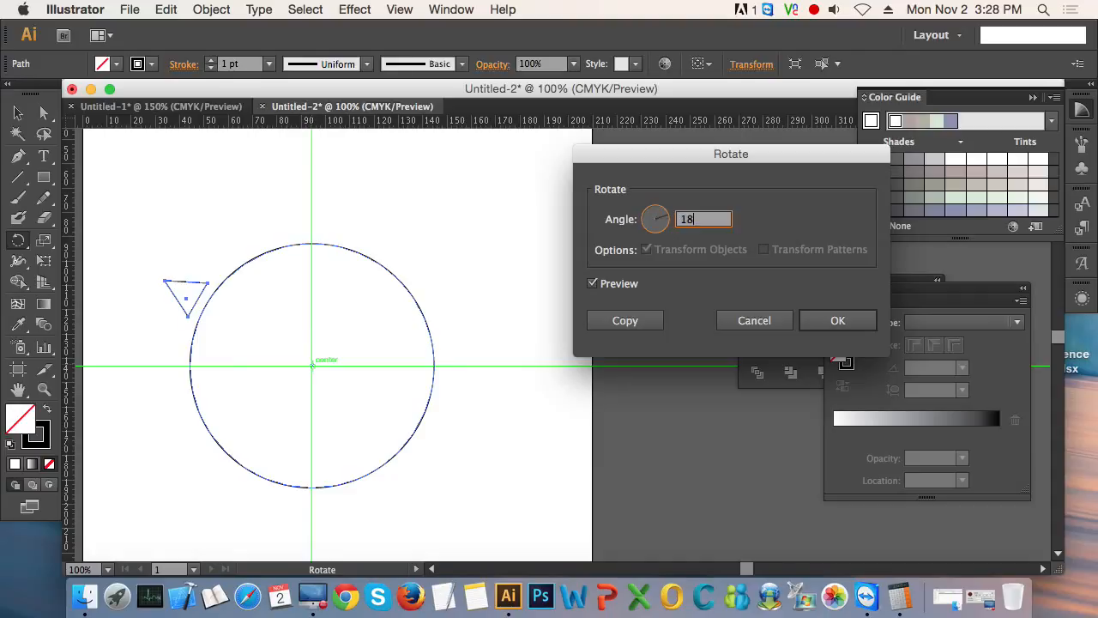
pyautogui.click(637, 320)
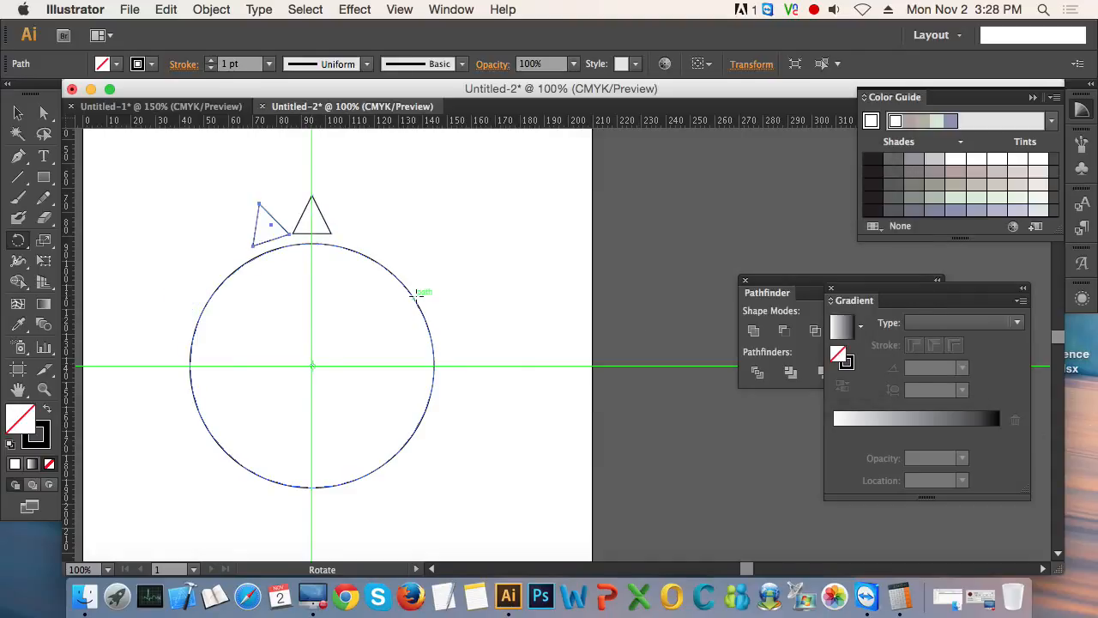
# - Repeat the rotated triangle copy until the ring around the circle is complete, and hide the guides
pyautogui.press('super+d')
pyautogui.press('super+d')
pyautogui.press('super+d')
pyautogui.press('super+d')
pyautogui.press('super+d')
pyautogui.press('super+d')
pyautogui.press('super+d')
pyautogui.press('super+d')
pyautogui.press('super+d')
pyautogui.press('super+d')
pyautogui.press('super+d')
pyautogui.press('super+d')
pyautogui.press('super+d')
pyautogui.press('super+d')
pyautogui.press('super+d')
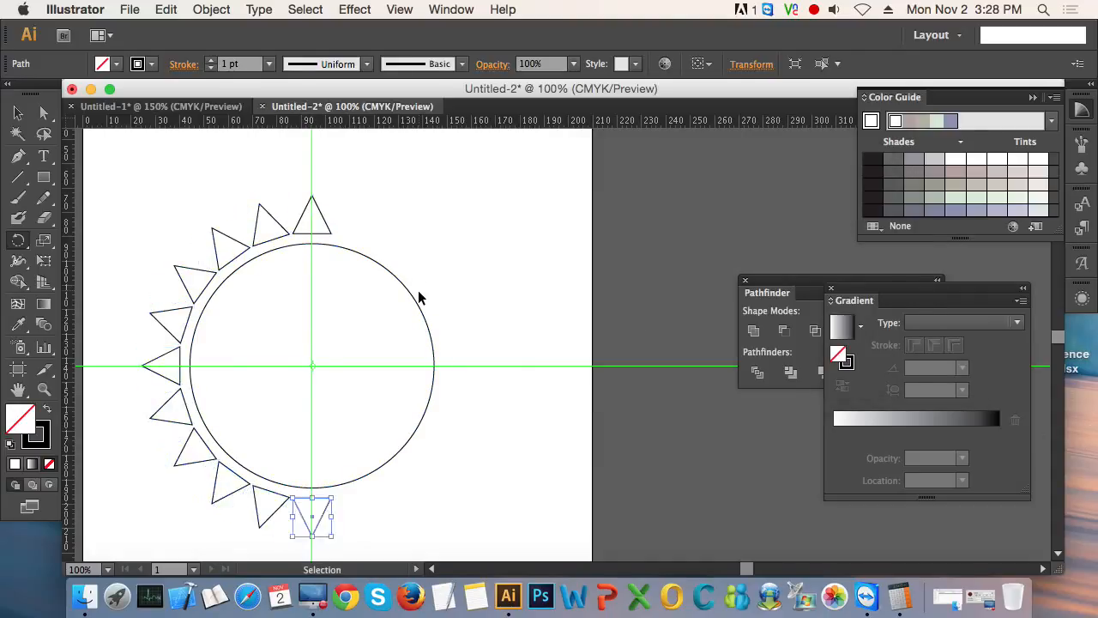
pyautogui.press('super+d')
pyautogui.press('super+d')
pyautogui.press('super+d')
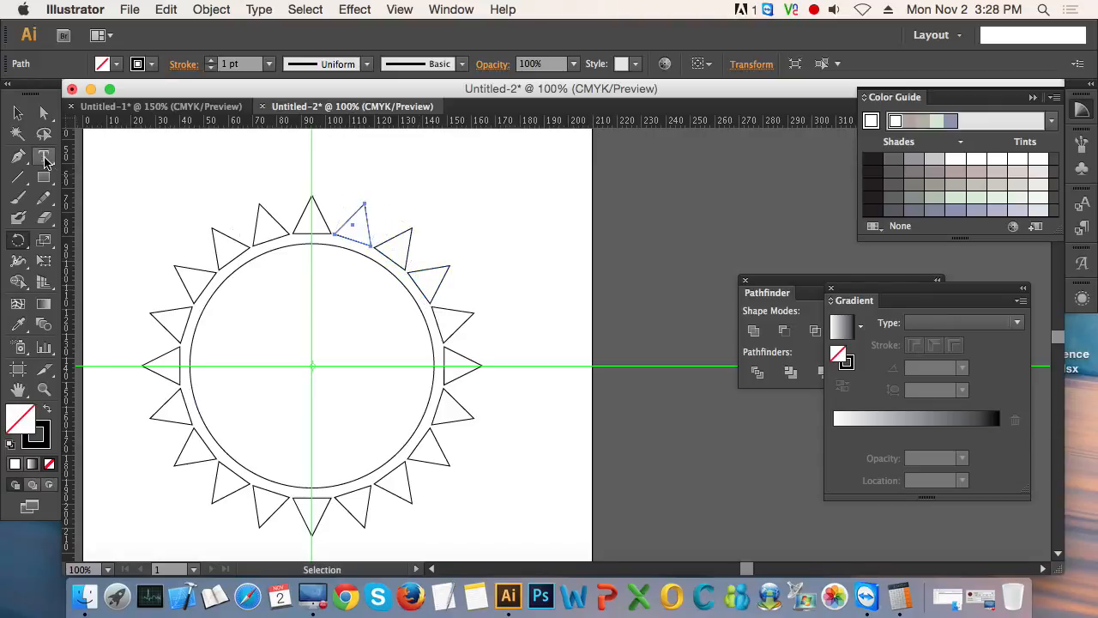
pyautogui.click(21, 114)
pyautogui.click(490, 232)
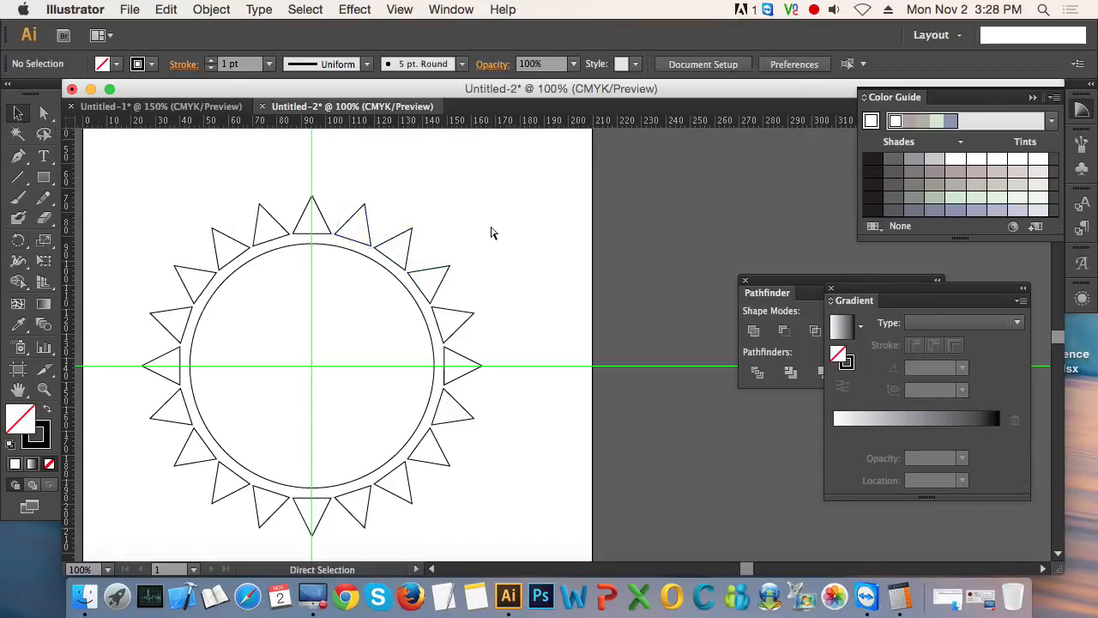
pyautogui.press('super+semicolon')
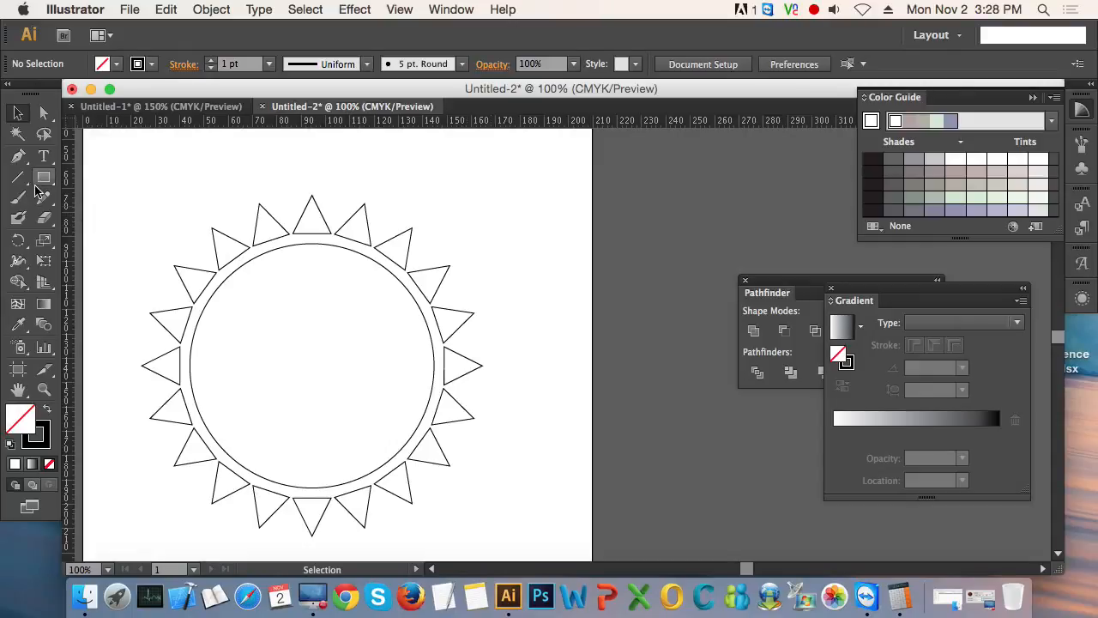
# - Draw a tall narrow ellipse beside the ring and convert its top and bottom anchor points to sharp corners
pyautogui.moveTo(44, 177); pyautogui.dragTo(124, 218)
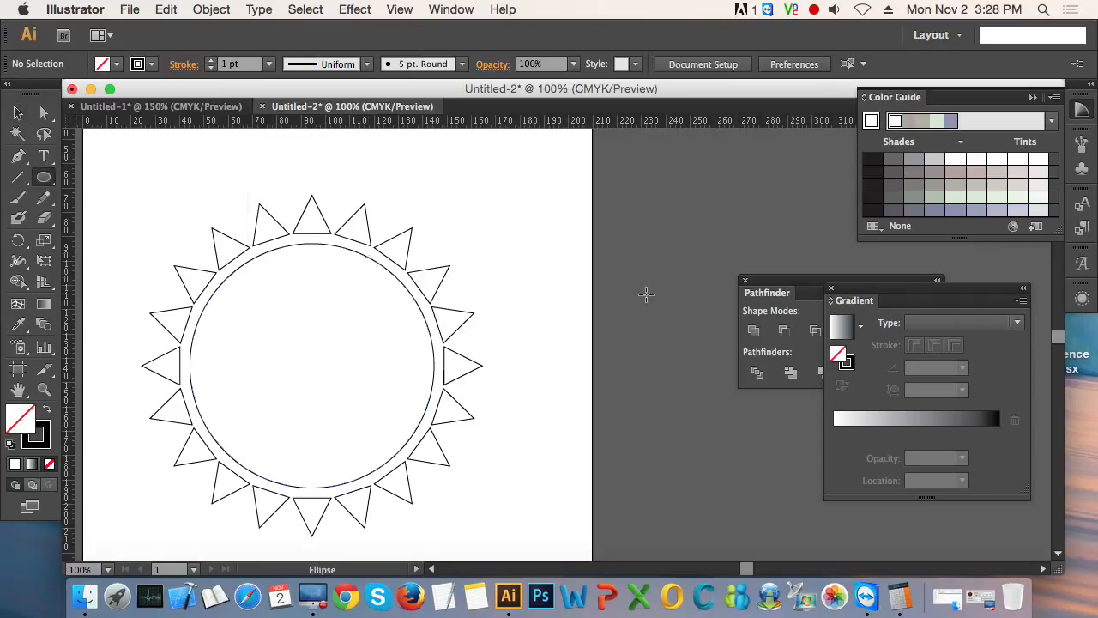
pyautogui.moveTo(543, 233); pyautogui.dragTo(567, 289)
pyautogui.moveTo(18, 155); pyautogui.dragTo(167, 221)
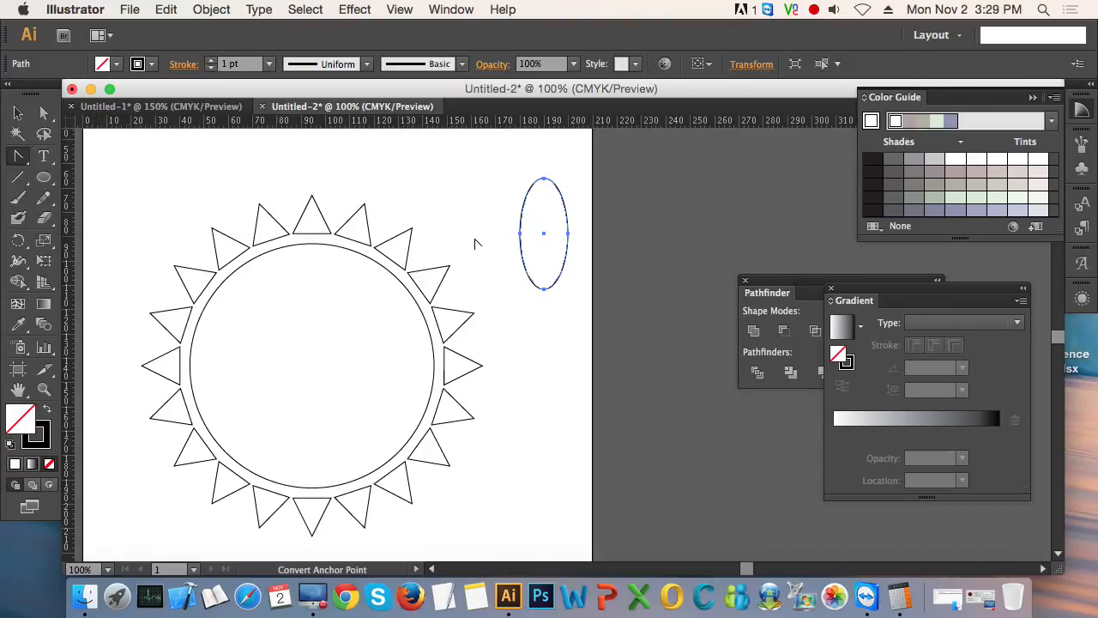
pyautogui.click(544, 289)
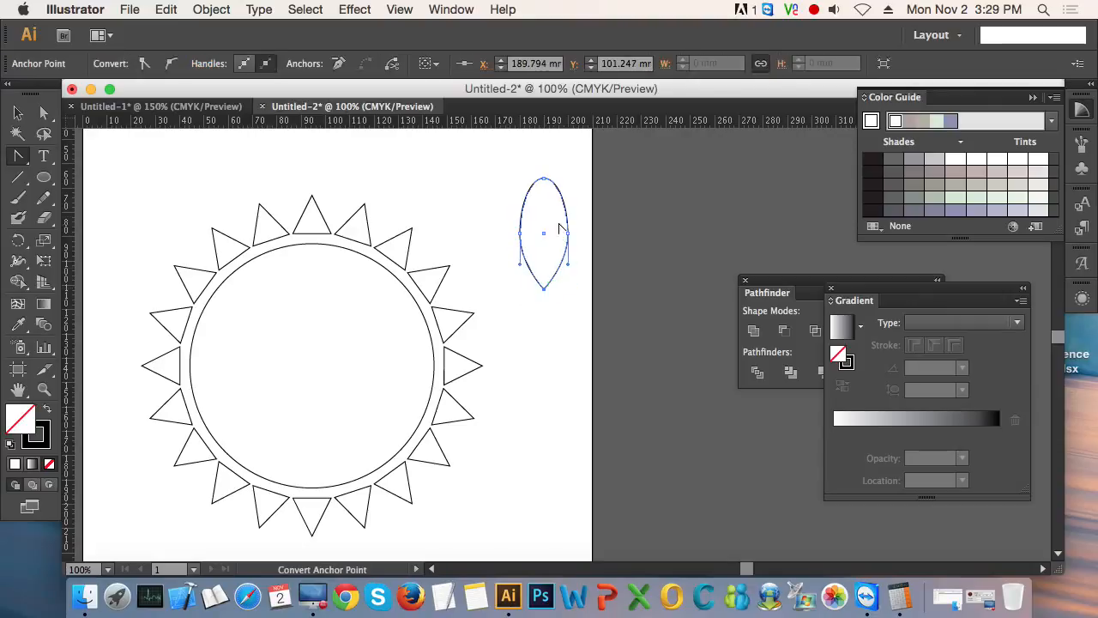
pyautogui.click(544, 179)
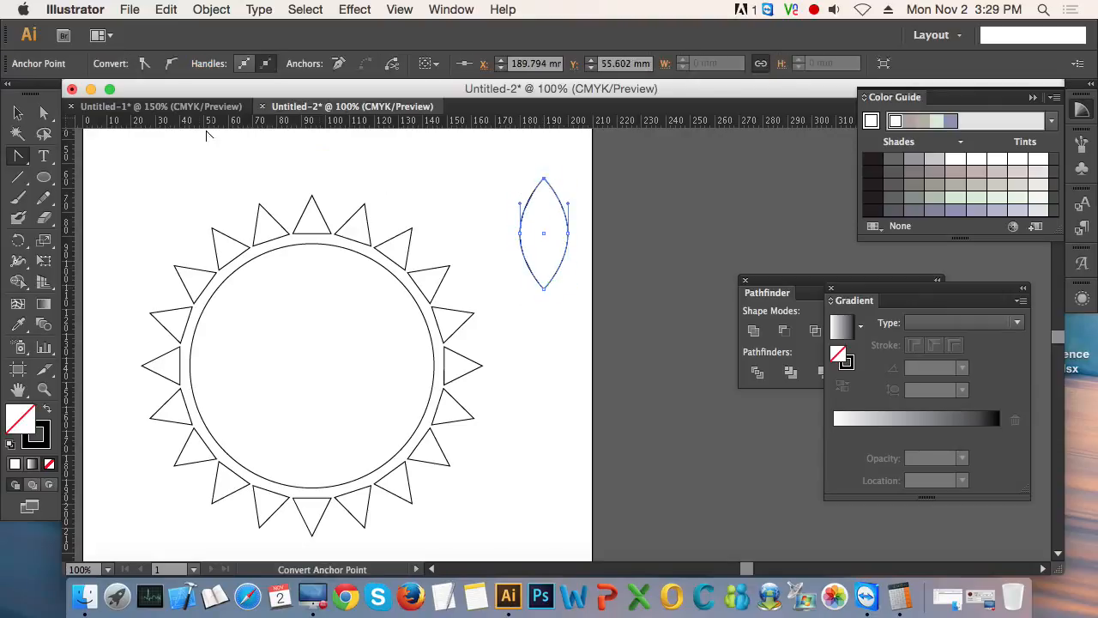
# - Scale the petal shape down to about half size and place it on the vertical guide just above the circle's centre
pyautogui.click(18, 112)
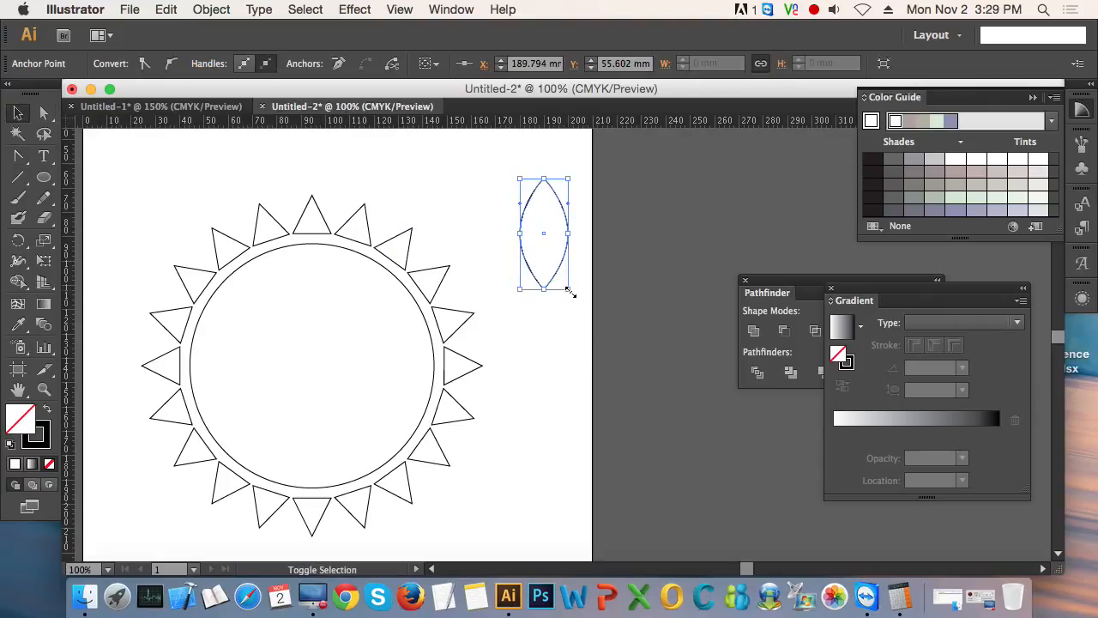
pyautogui.moveTo(568, 288); pyautogui.dragTo(555, 259)
pyautogui.click(579, 298)
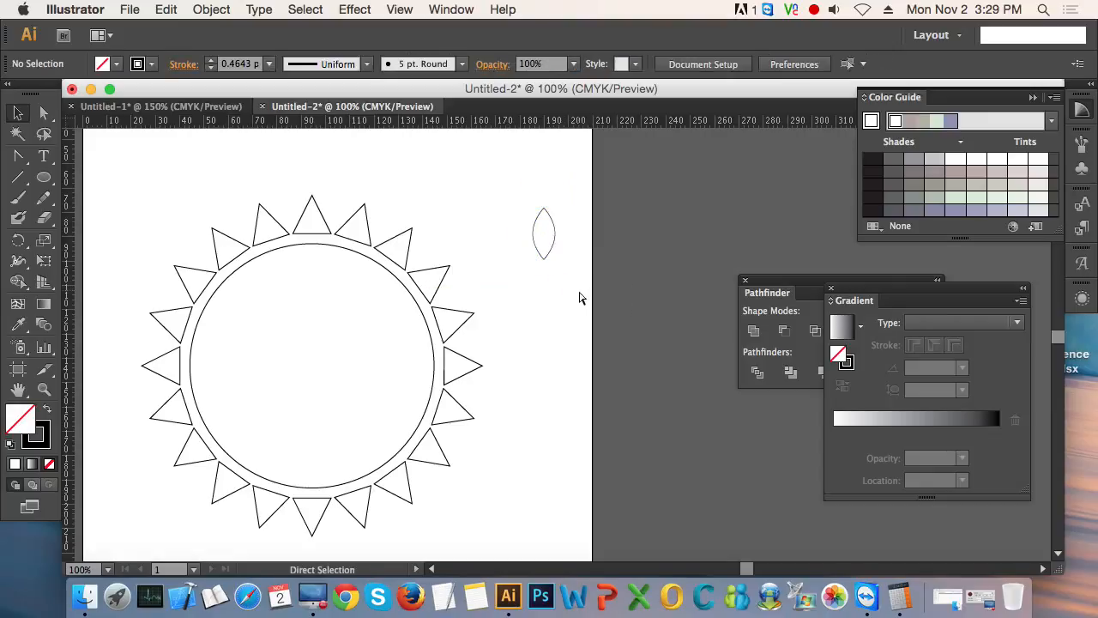
pyautogui.press('super+y')
pyautogui.moveTo(559, 246); pyautogui.dragTo(324, 325)
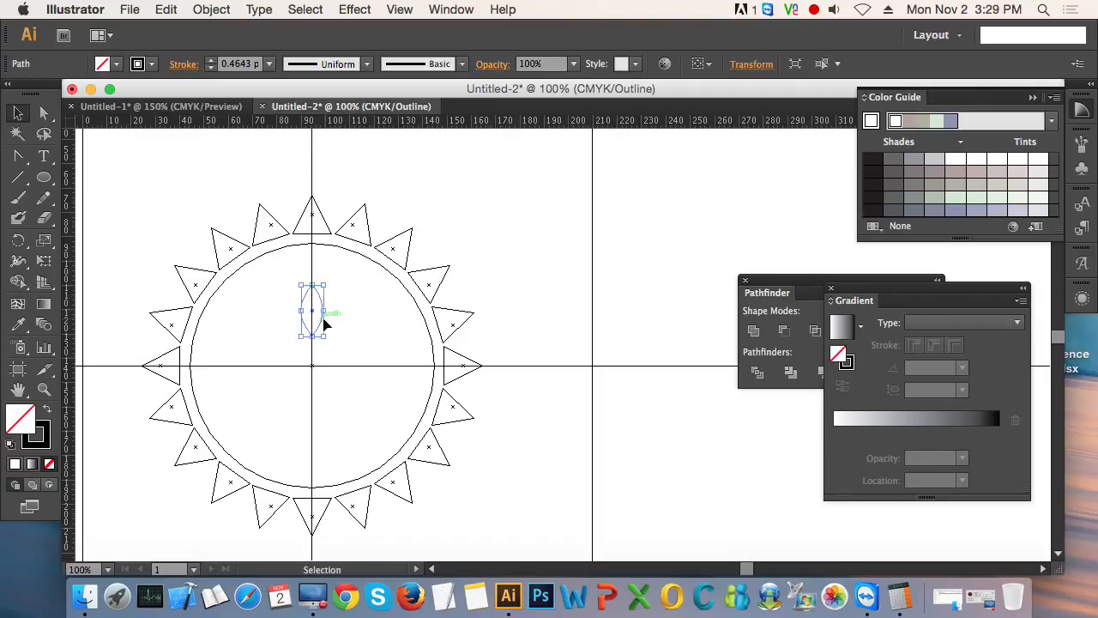
# - Add two progressively larger, overlapping copies of the petal above it along the vertical guide, and select all three petals
pyautogui.press('z')
pyautogui.moveTo(268, 271); pyautogui.dragTo(404, 375)
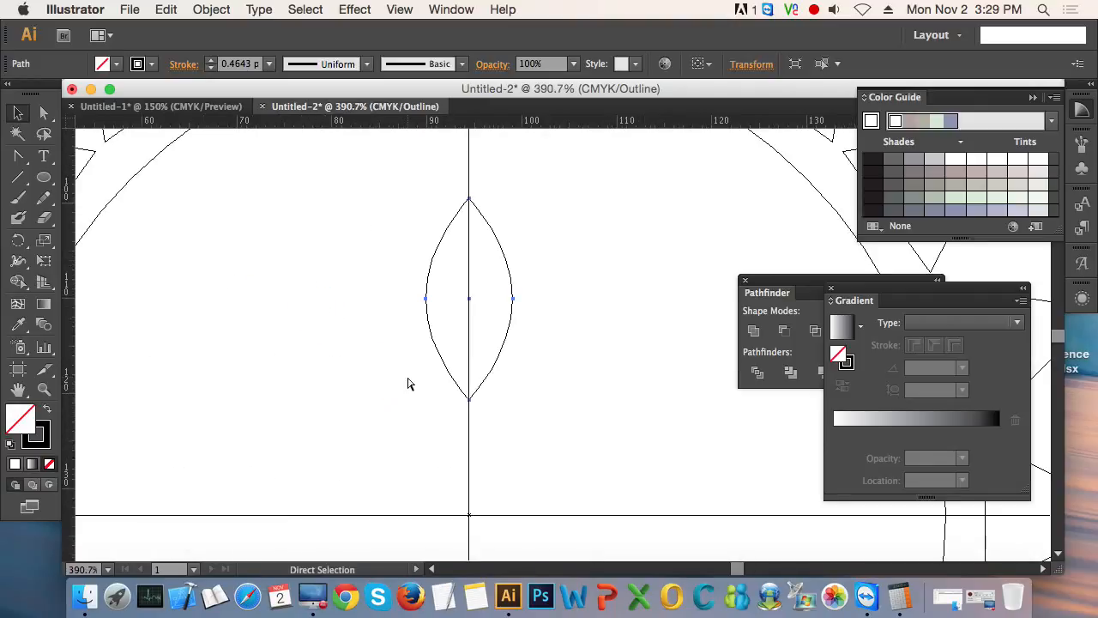
pyautogui.press('super+y')
pyautogui.keyDown('alt'); pyautogui.keyDown('super'); pyautogui.click(582, 368); pyautogui.keyUp('super'); pyautogui.keyUp('alt')
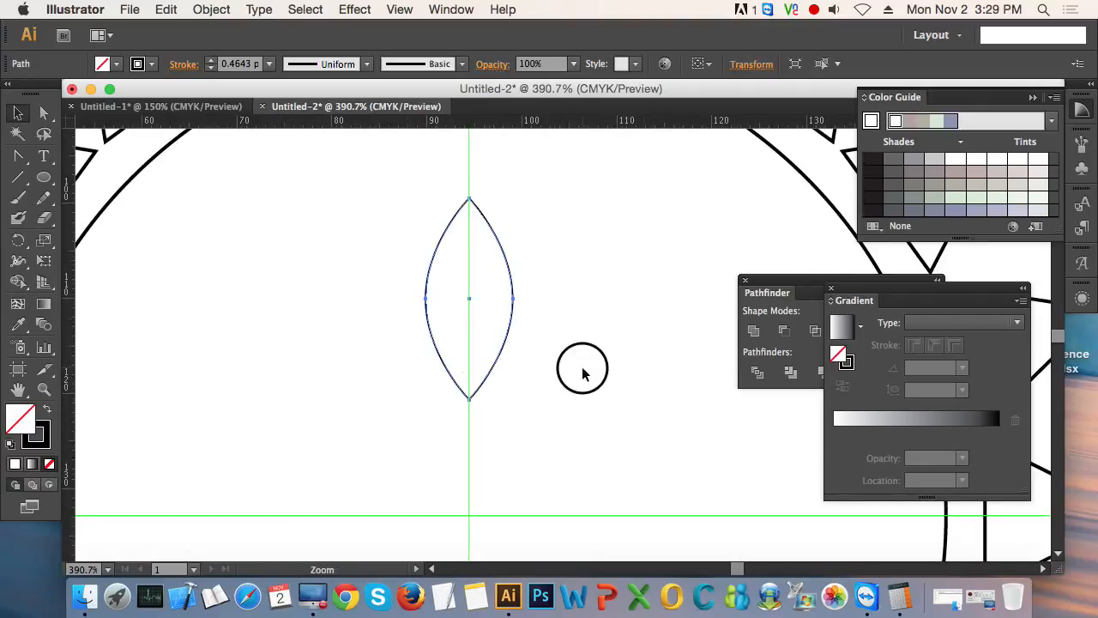
pyautogui.keyDown('alt'); pyautogui.keyDown('super'); pyautogui.click(582, 369); pyautogui.keyUp('super'); pyautogui.keyUp('alt')
pyautogui.moveTo(590, 348); pyautogui.dragTo(435, 306)
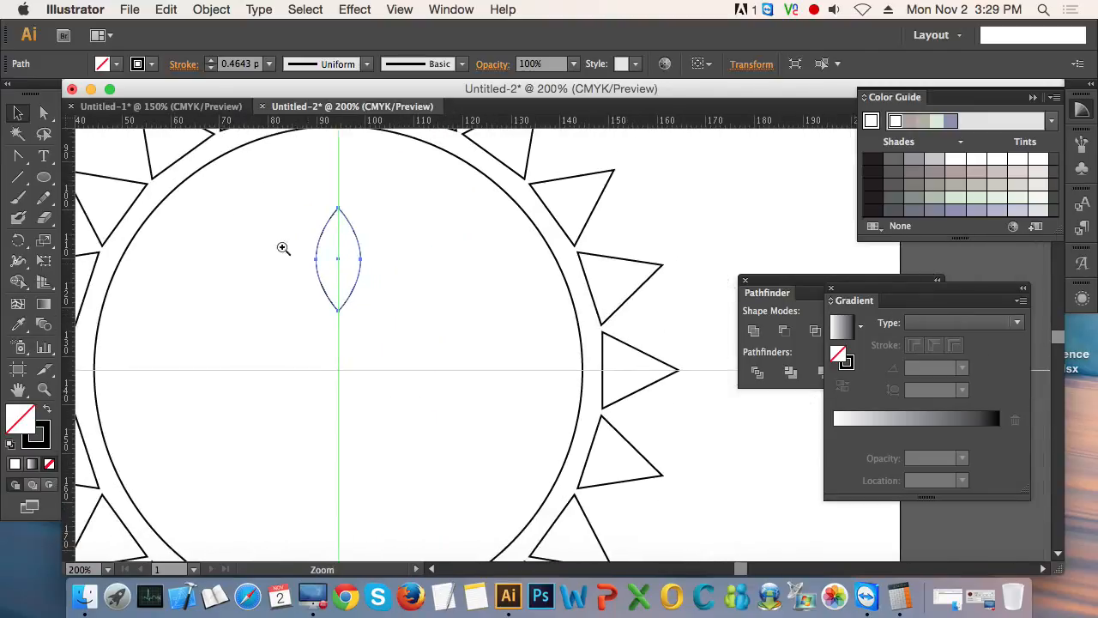
pyautogui.moveTo(255, 229); pyautogui.dragTo(422, 417)
pyautogui.moveTo(580, 243); pyautogui.dragTo(428, 355)
pyautogui.keyDown('alt'); pyautogui.keyDown('super'); pyautogui.click(477, 330); pyautogui.keyUp('super'); pyautogui.keyUp('alt')
pyautogui.keyDown('alt'); pyautogui.keyDown('super'); pyautogui.click(477, 331); pyautogui.keyUp('super'); pyautogui.keyUp('alt')
pyautogui.keyDown('alt'); pyautogui.keyDown('super'); pyautogui.click(477, 330); pyautogui.keyUp('super'); pyautogui.keyUp('alt')
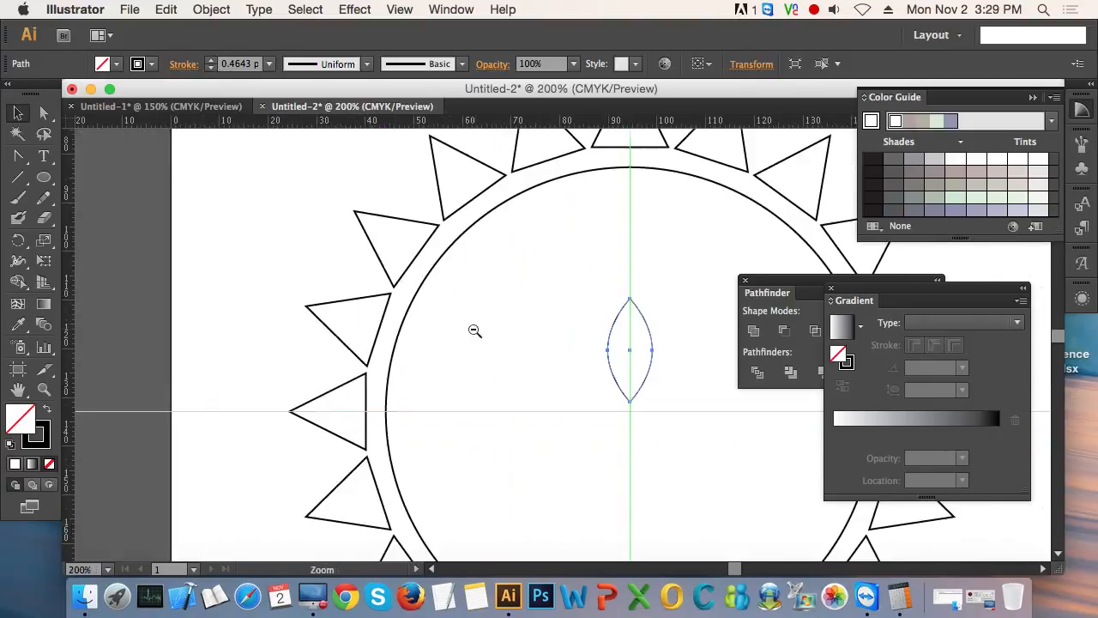
pyautogui.moveTo(562, 337); pyautogui.dragTo(295, 339)
pyautogui.moveTo(388, 373)
pyautogui.mouseDown()
pyautogui.moveTo(368, 321)
pyautogui.moveTo(400, 369)
pyautogui.moveTo(393, 282)
pyautogui.mouseUp()
pyautogui.moveTo(392, 321)
pyautogui.mouseDown()
pyautogui.moveTo(394, 337)
pyautogui.moveTo(343, 311)
pyautogui.mouseUp()
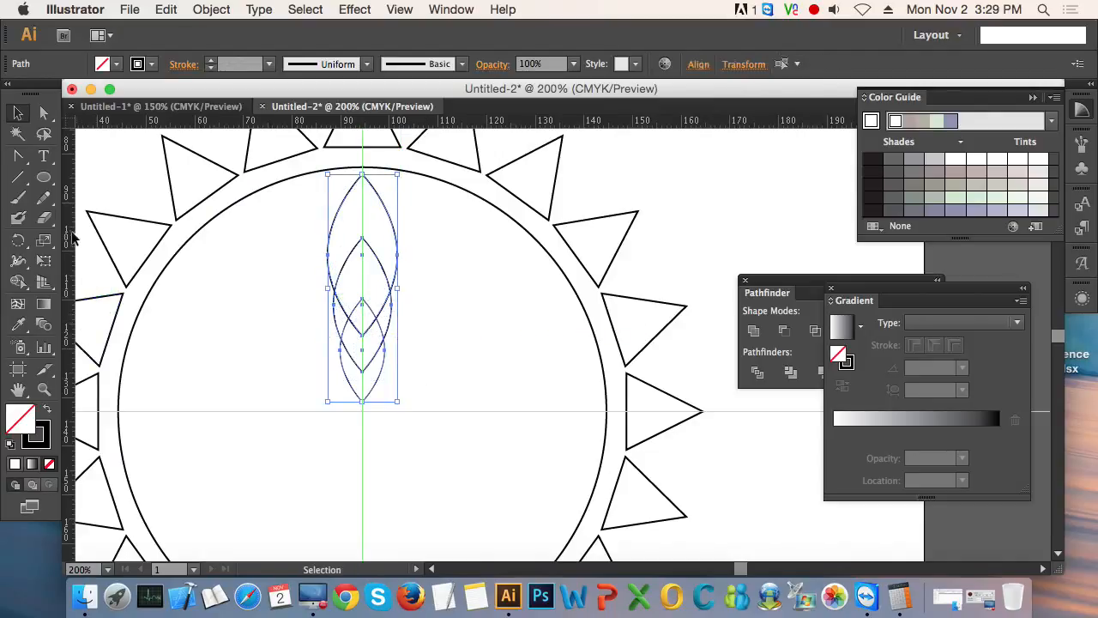
# - Rotate a copy of the three nested petals counterclockwise around the circle's centre
pyautogui.click(18, 241)
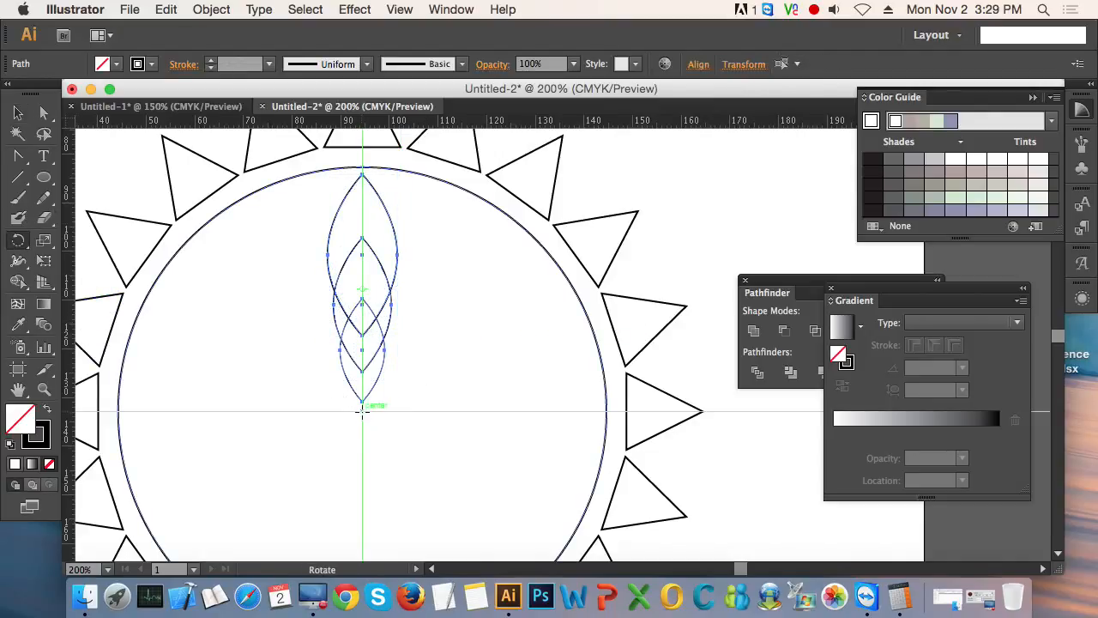
pyautogui.click(362, 411)
pyautogui.moveTo(407, 311); pyautogui.dragTo(289, 277)
pyautogui.press('v')
# - Repeat the rotated petal copy until the flower fills the circle, deselect the artwork and hide the guides
pyautogui.press('super+d')
pyautogui.press('super+d')
pyautogui.press('super+d')
pyautogui.press('super+d')
pyautogui.press('super+d')
pyautogui.press('super+d')
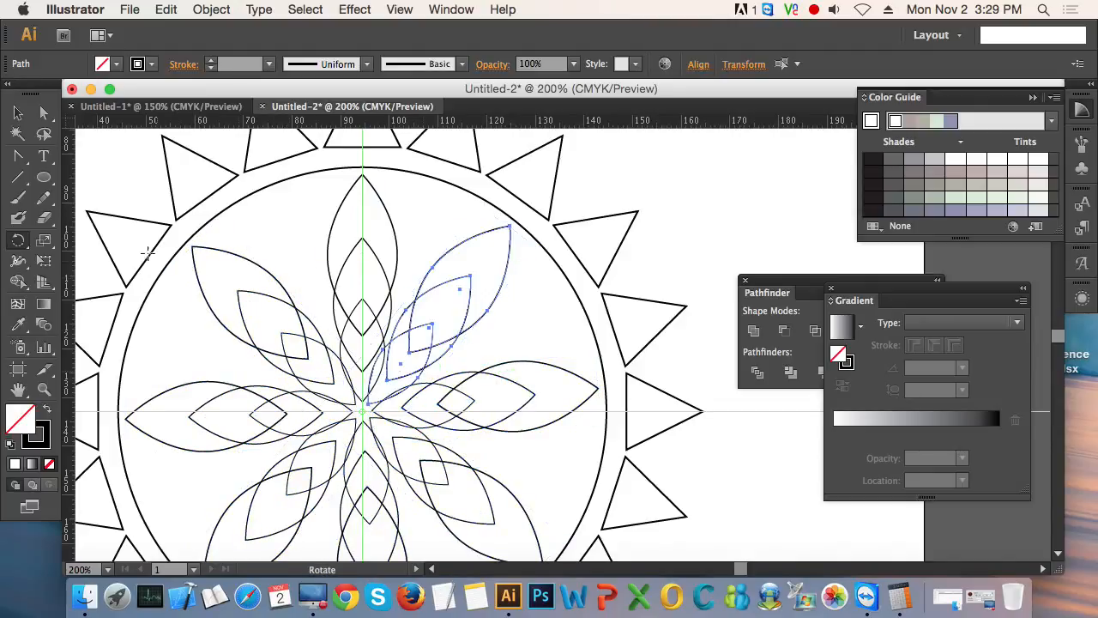
pyautogui.click(17, 113)
pyautogui.click(728, 438)
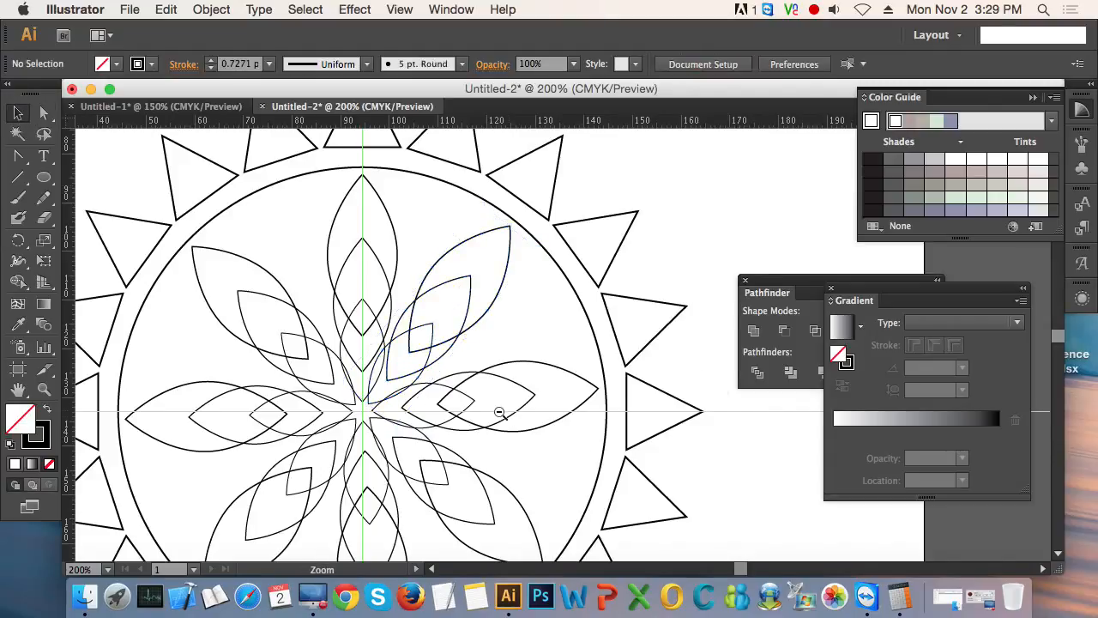
pyautogui.keyDown('alt'); pyautogui.keyDown('super'); pyautogui.click(500, 412); pyautogui.keyUp('super'); pyautogui.keyUp('alt')
pyautogui.keyDown('alt'); pyautogui.keyDown('super'); pyautogui.click(500, 412); pyautogui.keyUp('super'); pyautogui.keyUp('alt')
pyautogui.keyDown('alt'); pyautogui.keyDown('super'); pyautogui.click(500, 412); pyautogui.keyUp('super'); pyautogui.keyUp('alt')
pyautogui.moveTo(573, 371); pyautogui.dragTo(452, 383)
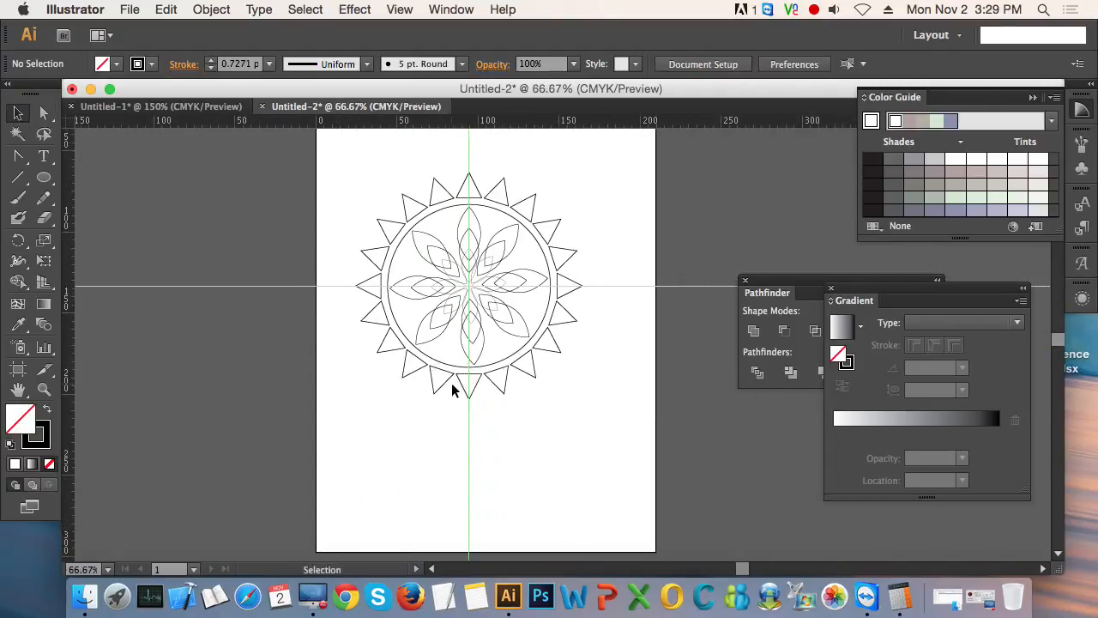
pyautogui.press('super+semicolon')
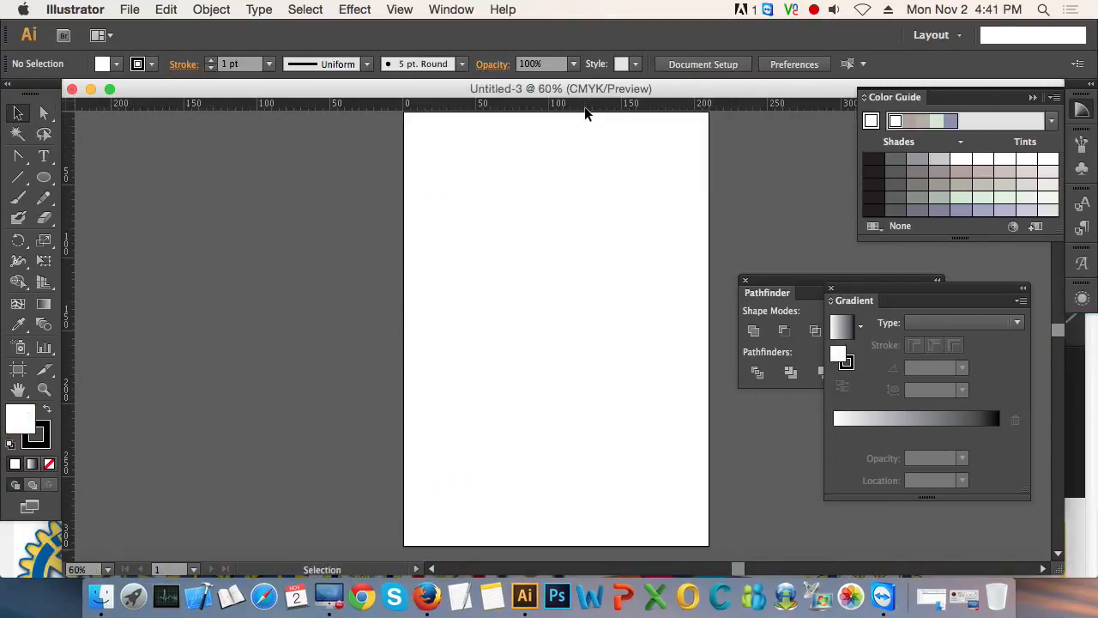
# - Check the ruler's unit options in the new blank document and draw a rectangle 80 mm wide and 50 mm high
pyautogui.rightClick(585, 106)
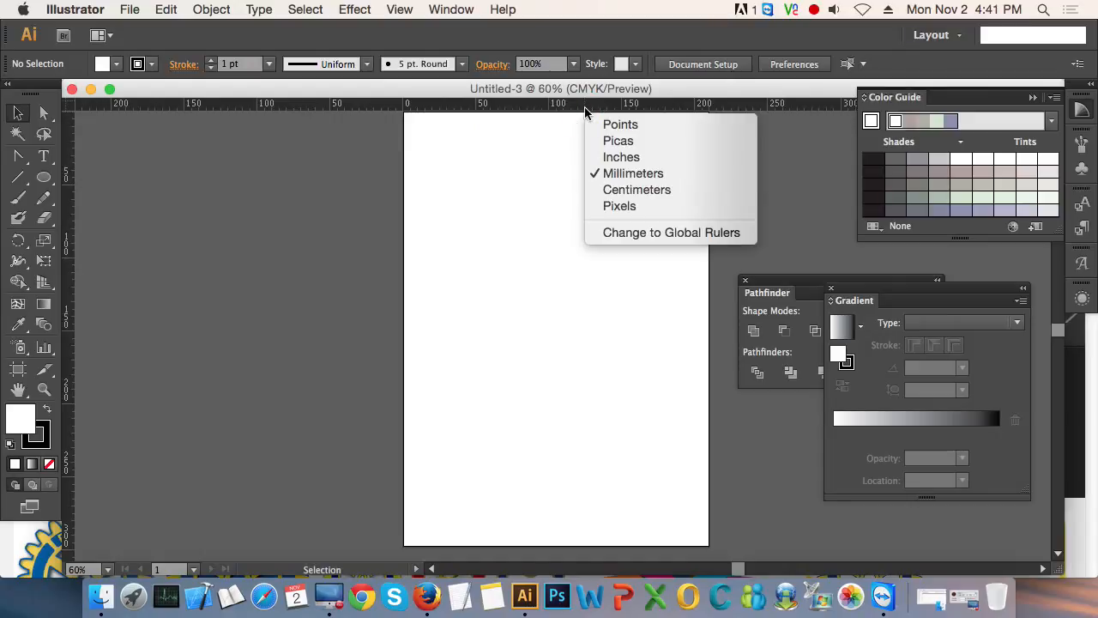
pyautogui.click(705, 91)
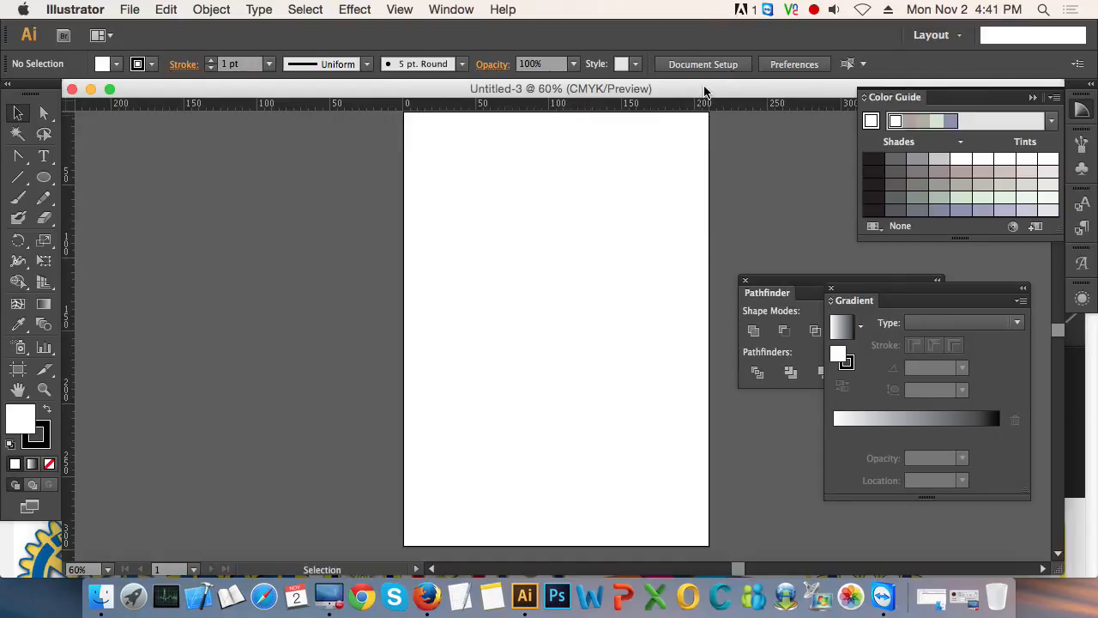
pyautogui.click(38, 183)
pyautogui.click(135, 178)
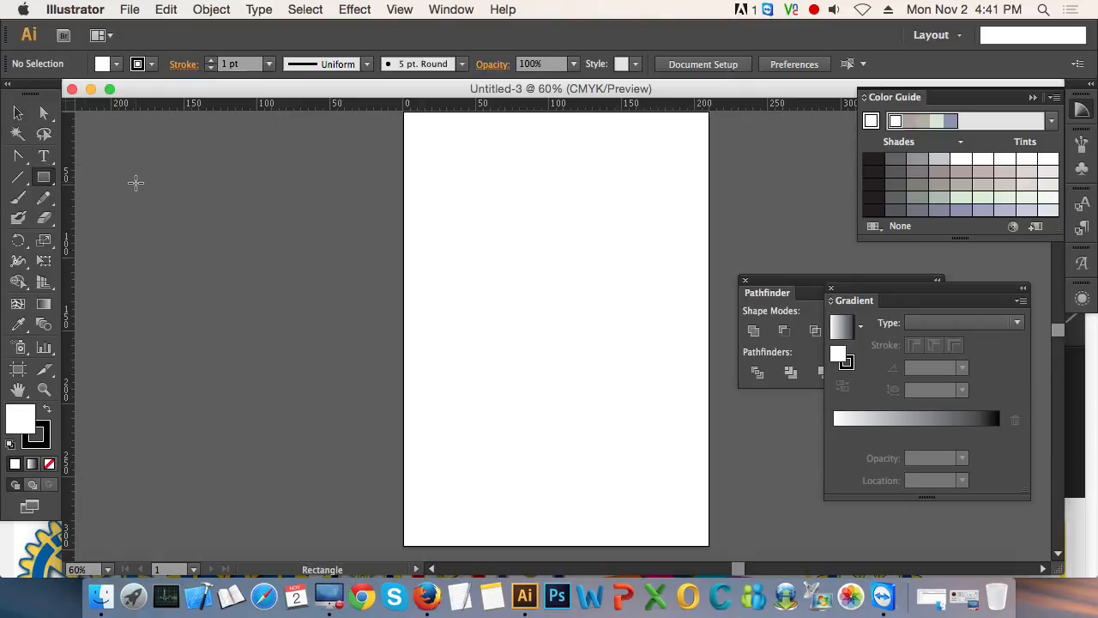
pyautogui.press('super+0')
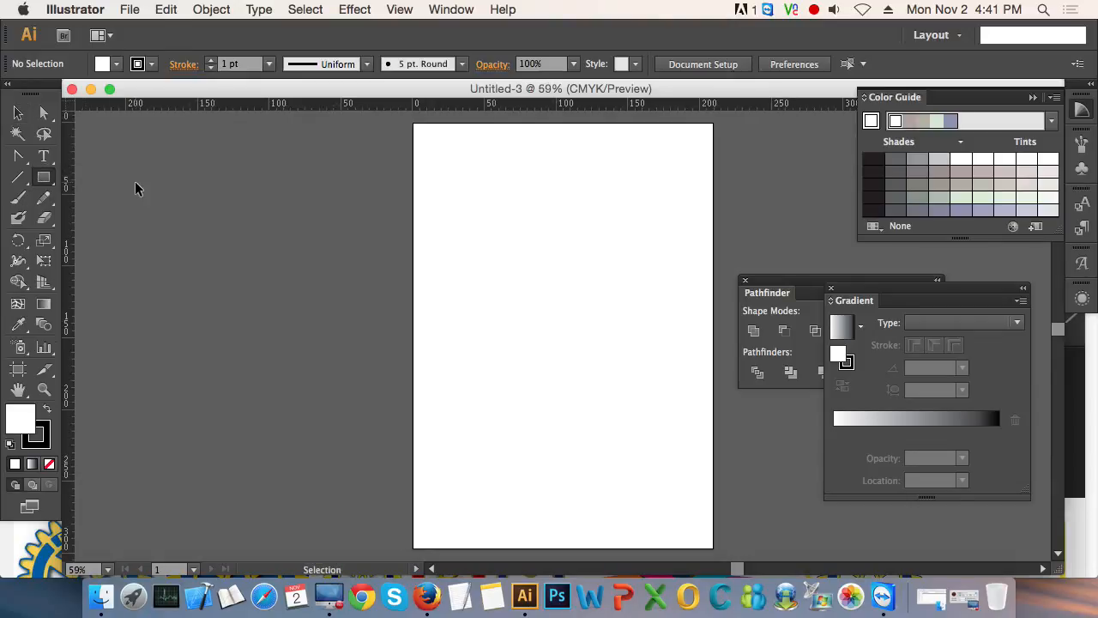
pyautogui.press('super+1')
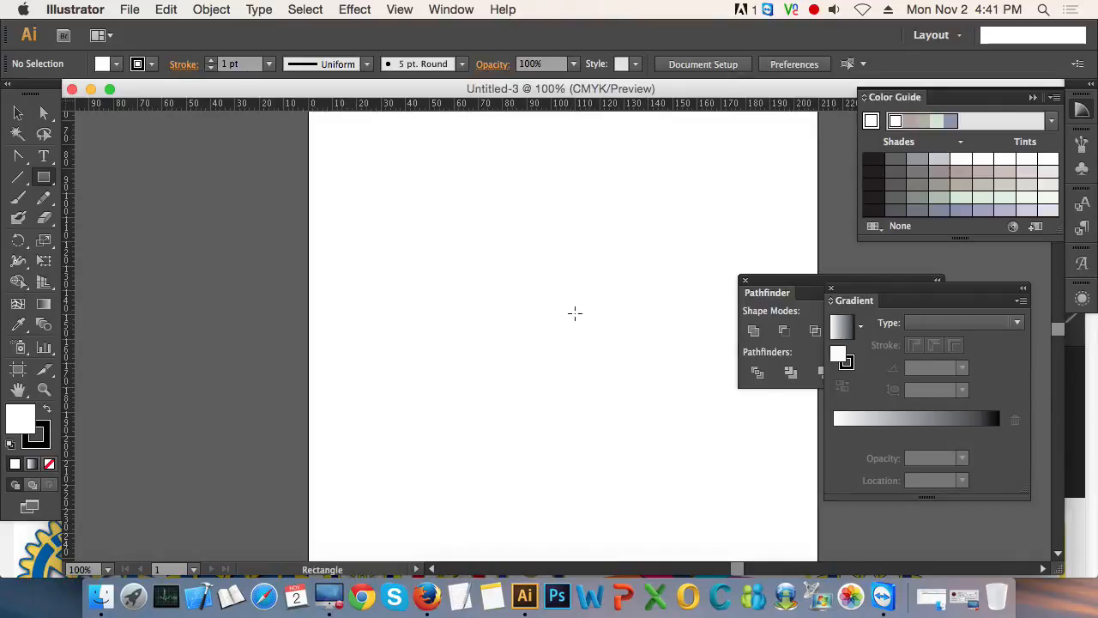
pyautogui.moveTo(589, 301); pyautogui.dragTo(442, 284)
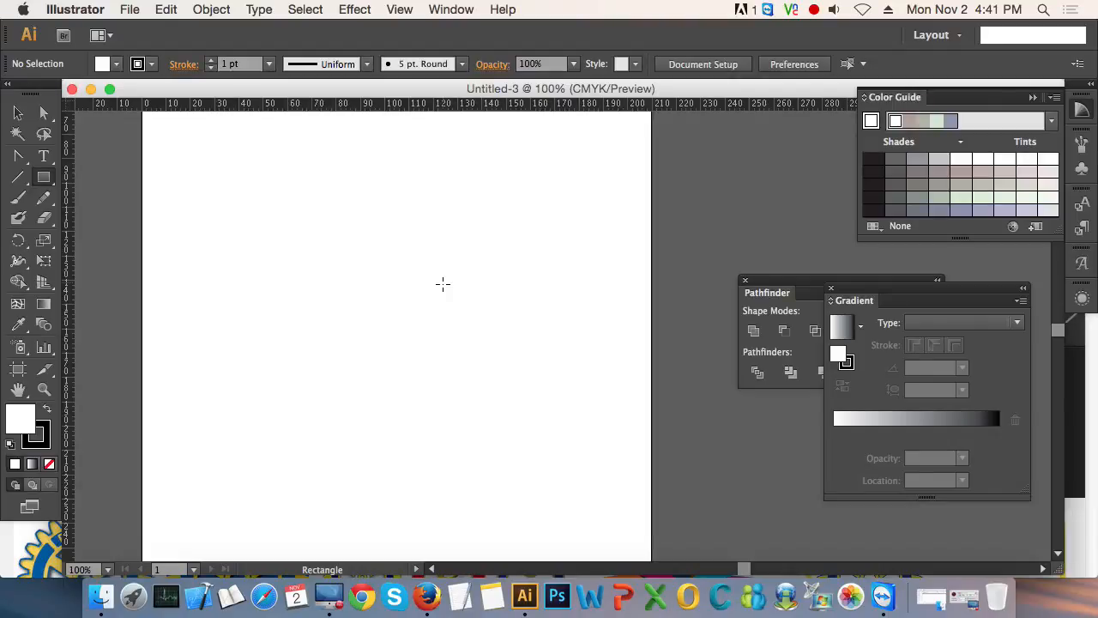
pyautogui.click(278, 198)
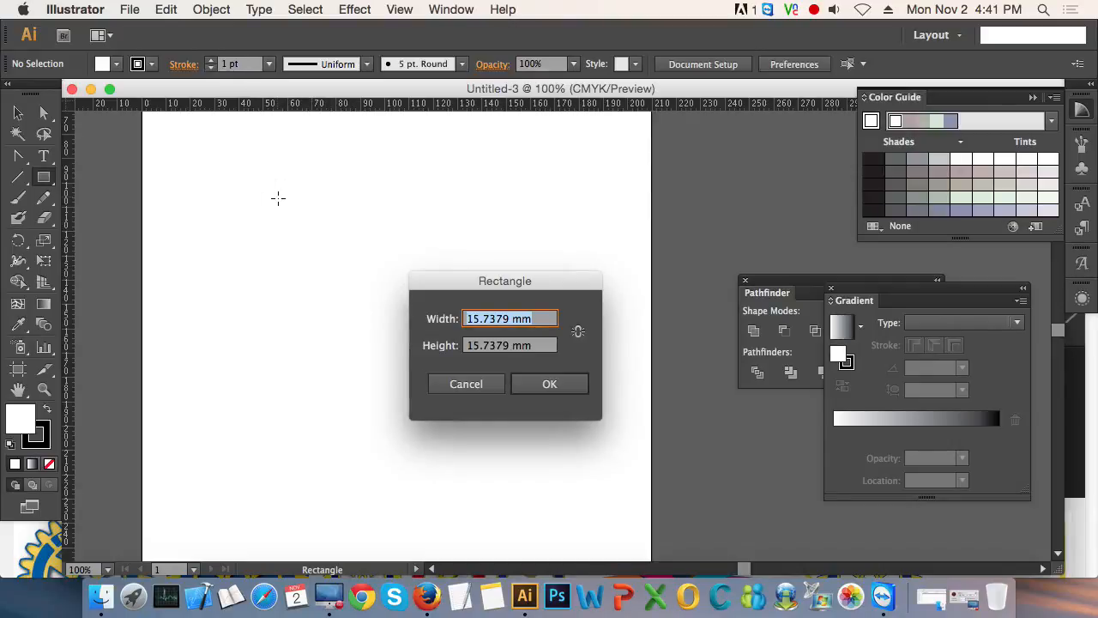
pyautogui.write('80')
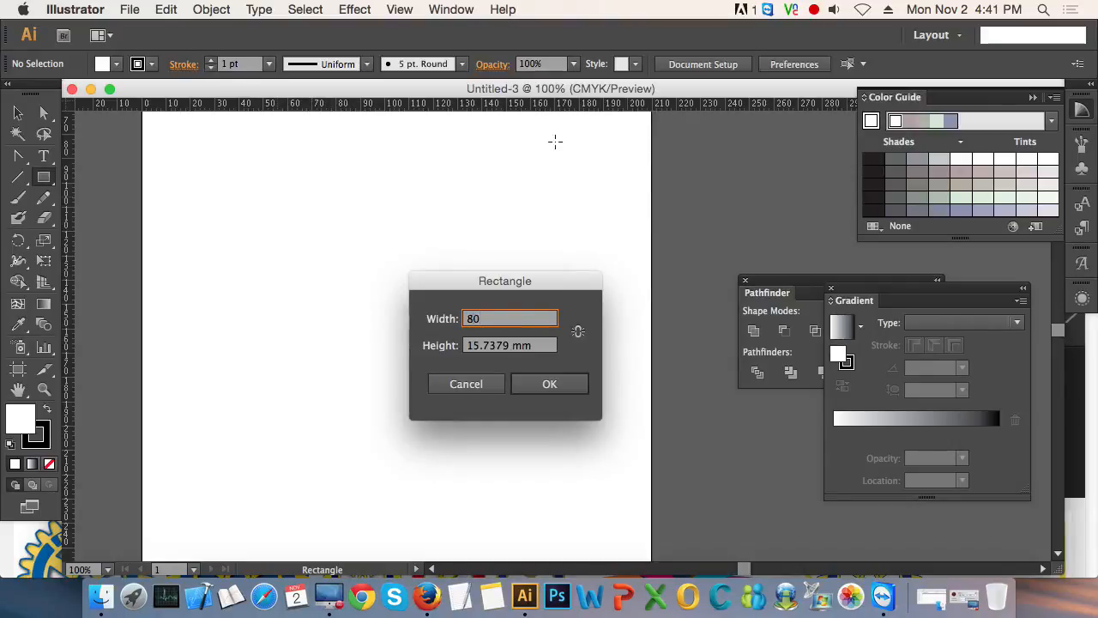
pyautogui.press('Tab')
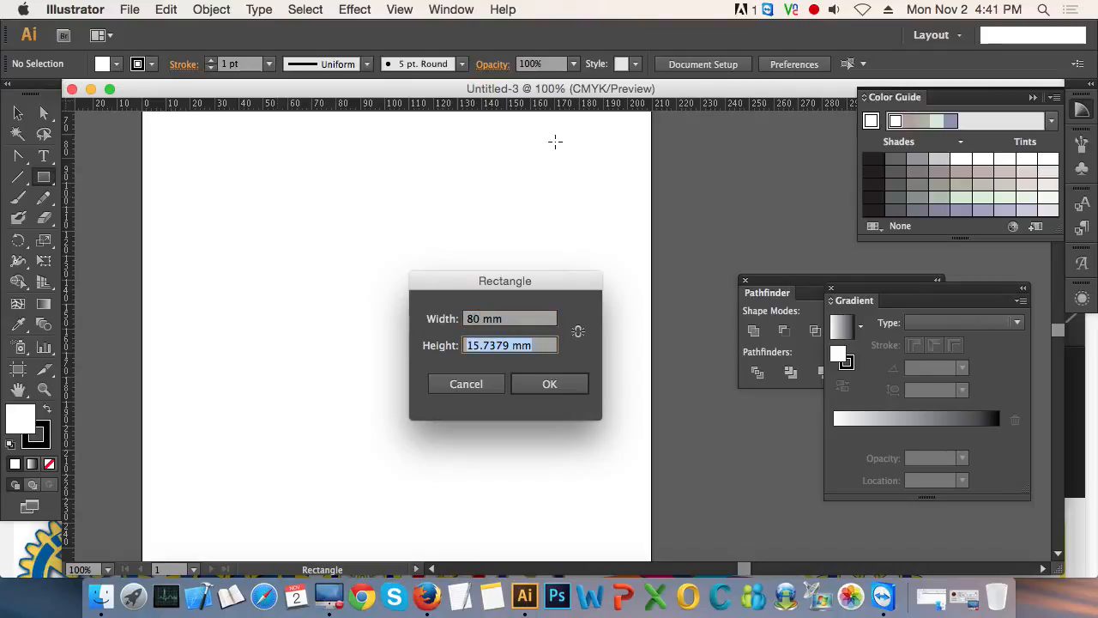
pyautogui.write('50')
pyautogui.press('Return')
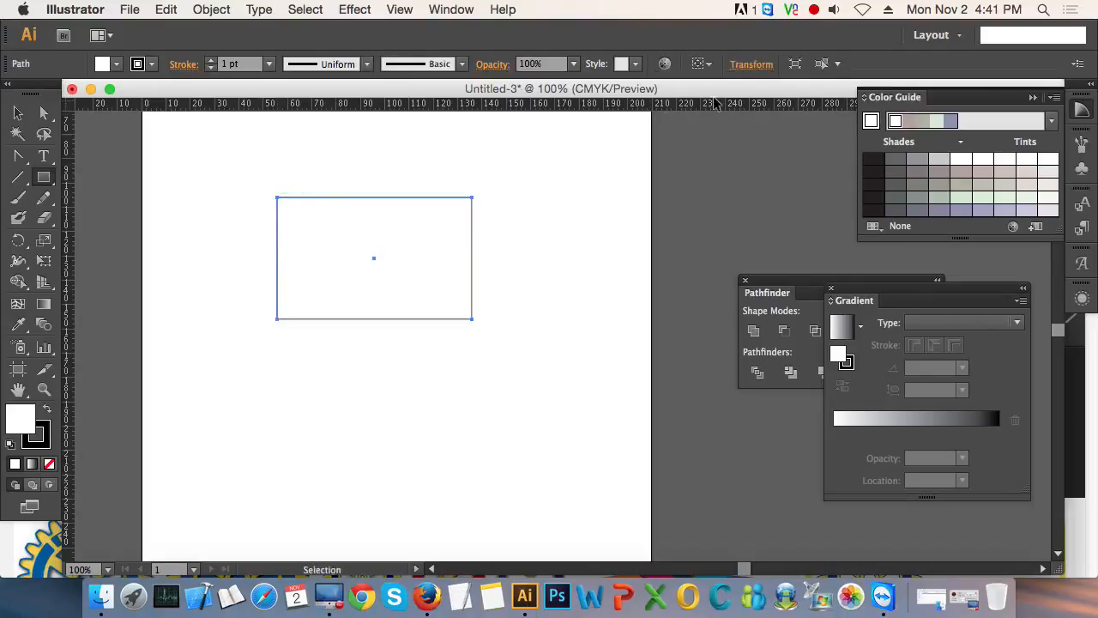
# - Select the rectangle and remove its fill, keeping the black outline
pyautogui.click(18, 112)
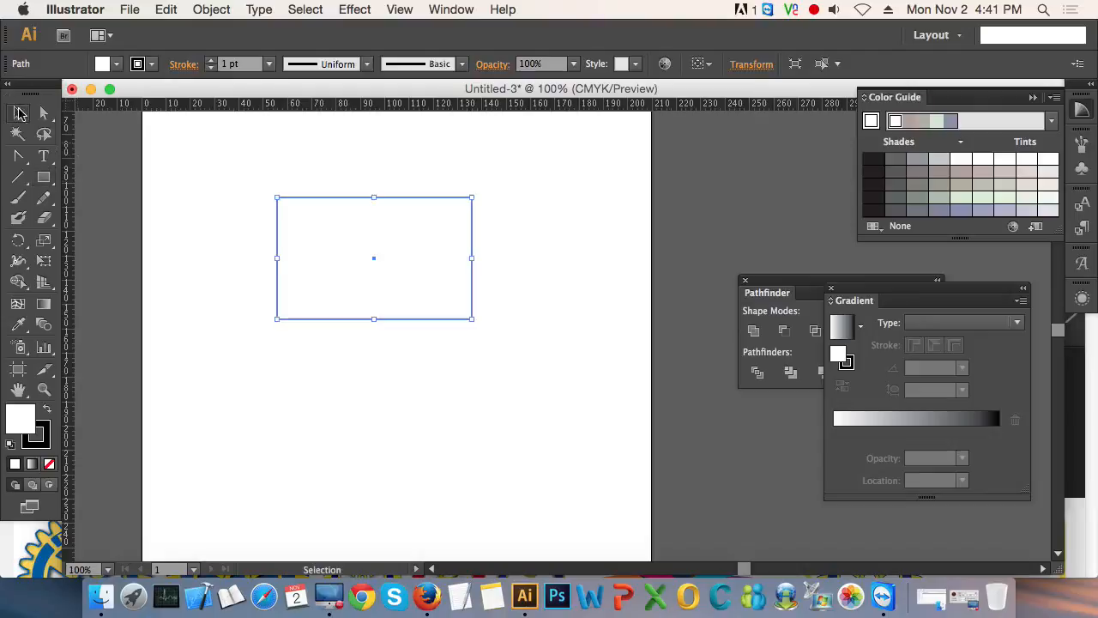
pyautogui.click(534, 309)
pyautogui.moveTo(539, 375); pyautogui.dragTo(339, 245)
pyautogui.click(49, 463)
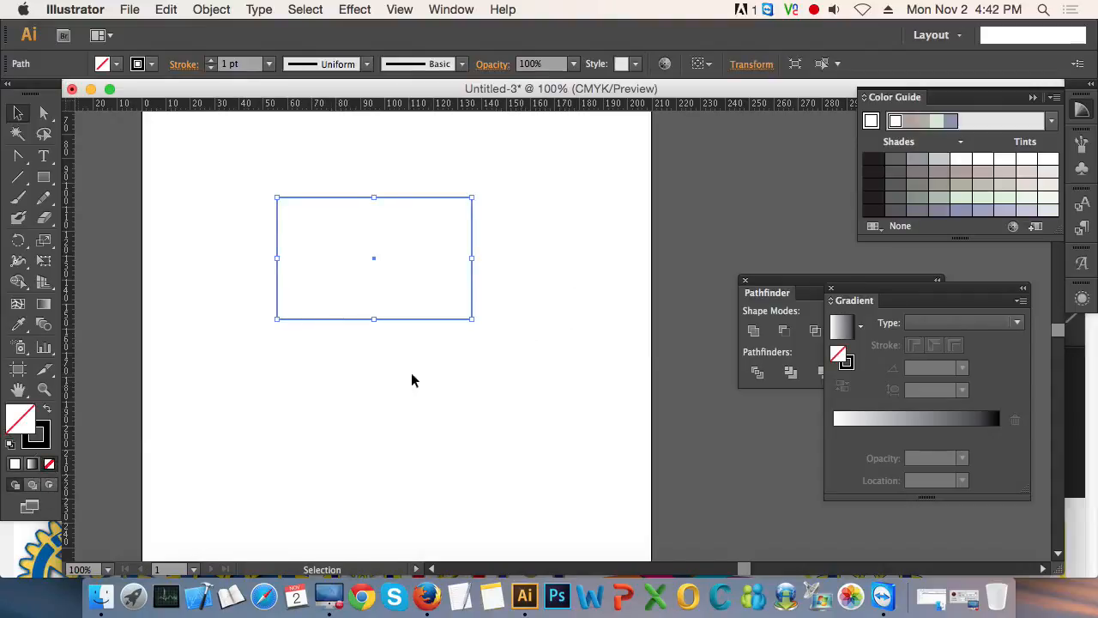
# - Offset the rectangle's path outward by 2 mm with miter joins and convert the offset outline into a guide
pyautogui.moveTo(527, 359); pyautogui.dragTo(237, 167)
pyautogui.press('super')
pyautogui.click(236, 165)
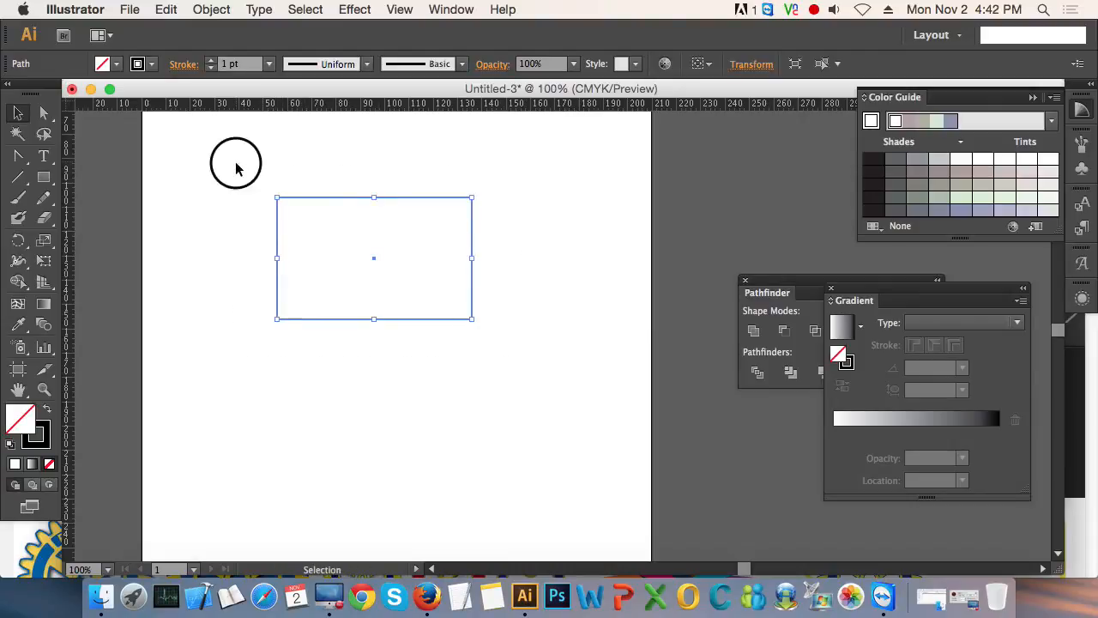
pyautogui.press('super+space')
pyautogui.moveTo(271, 166); pyautogui.dragTo(600, 404)
pyautogui.moveTo(648, 336); pyautogui.dragTo(551, 357)
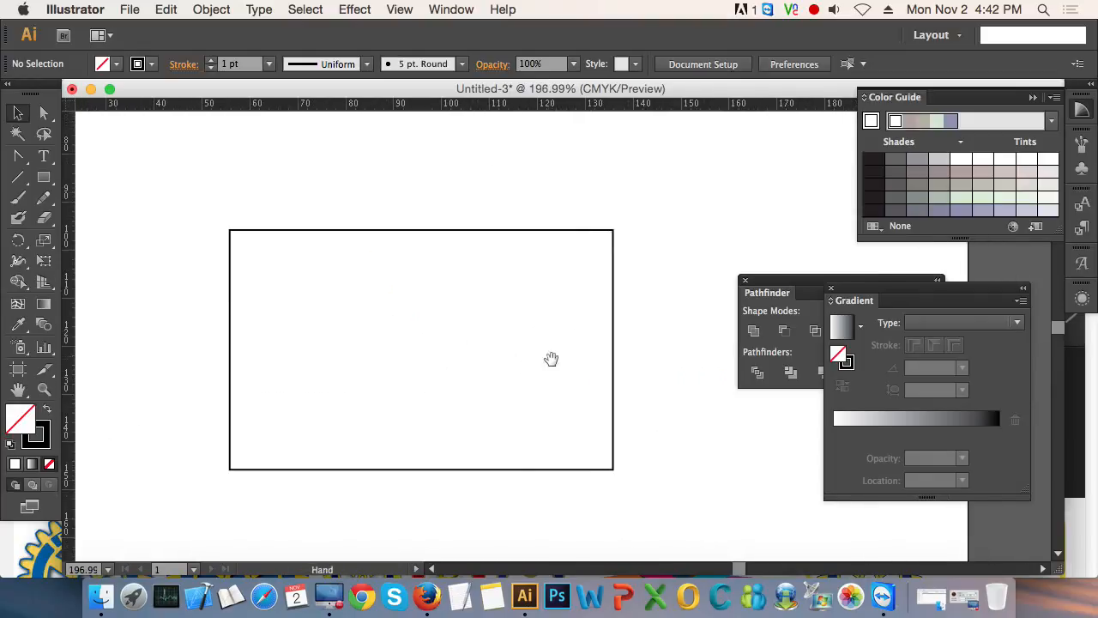
pyautogui.moveTo(647, 387); pyautogui.dragTo(527, 358)
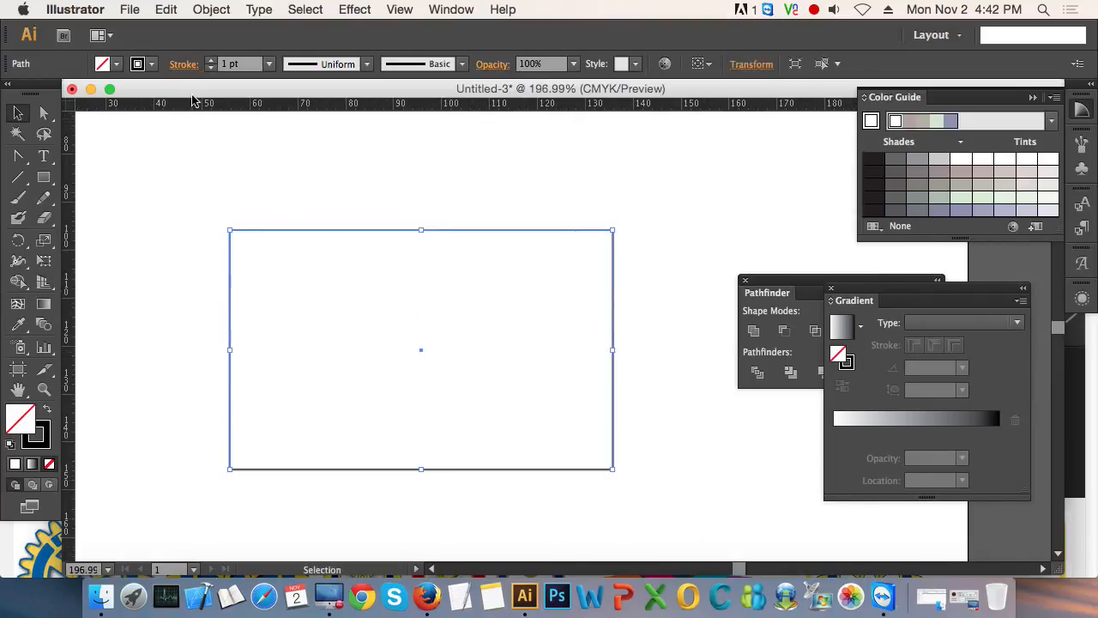
pyautogui.click(213, 9)
pyautogui.moveTo(273, 334)
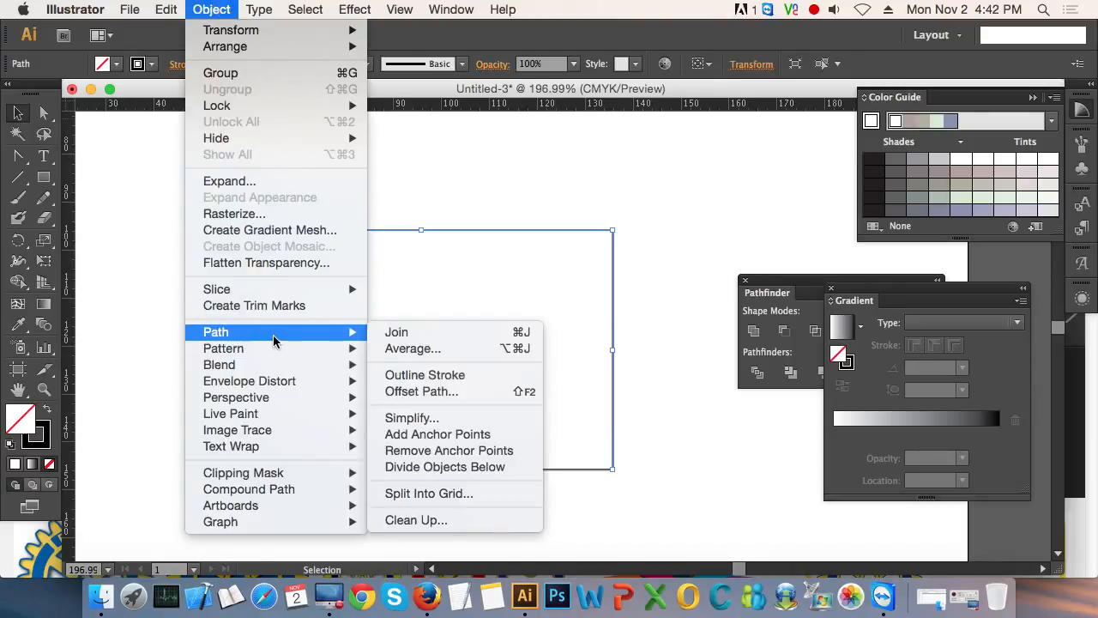
pyautogui.click(503, 391)
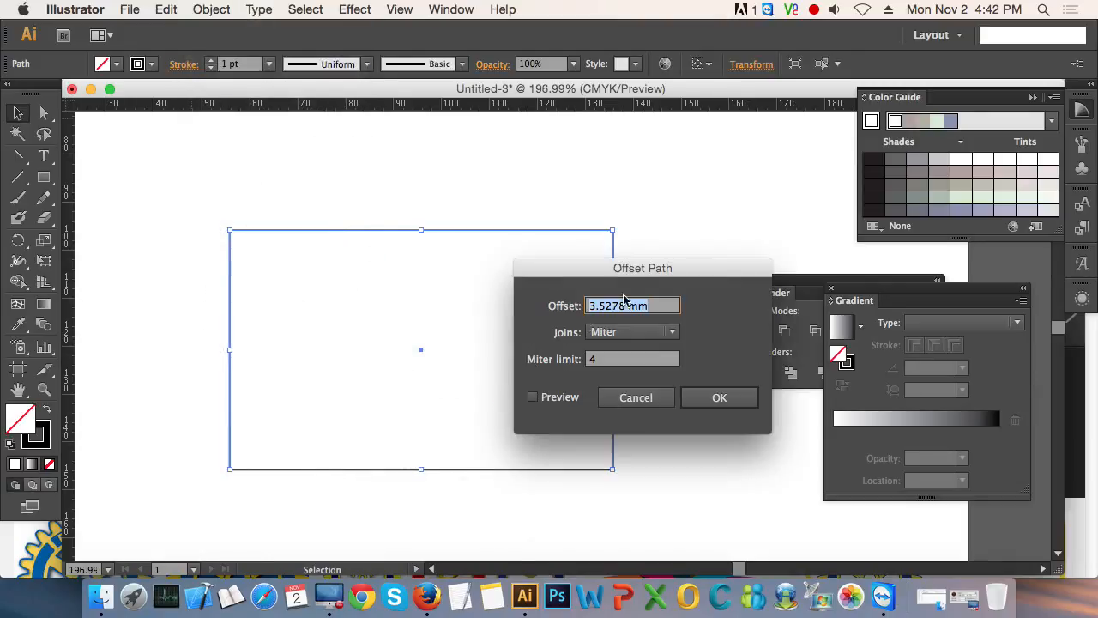
pyautogui.moveTo(637, 272); pyautogui.dragTo(666, 272)
pyautogui.write('2')
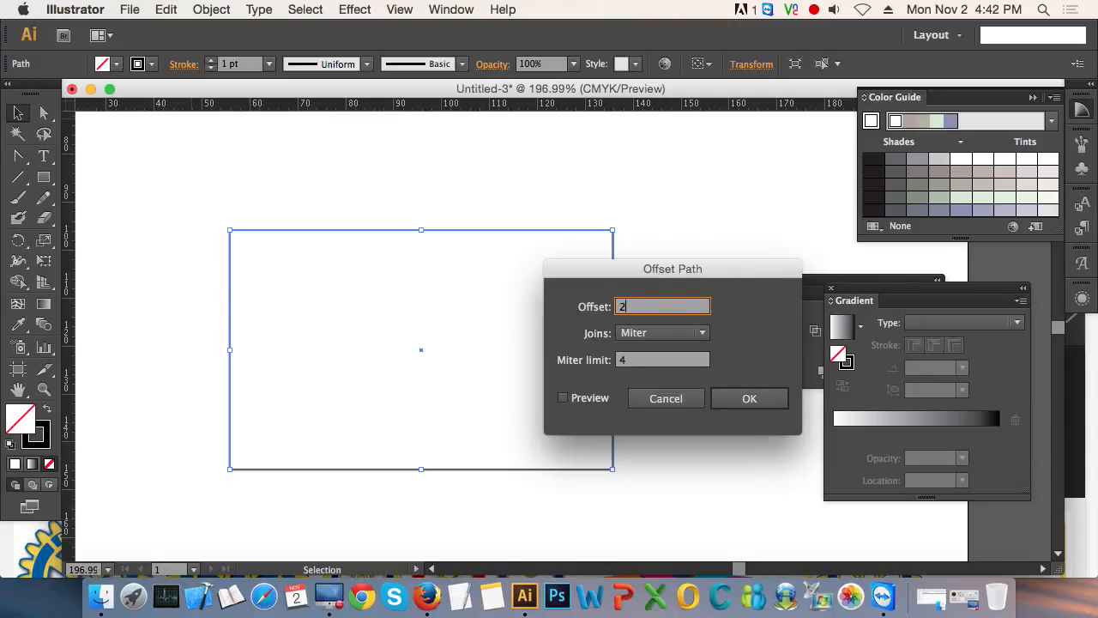
pyautogui.press('Tab')
pyautogui.click(562, 398)
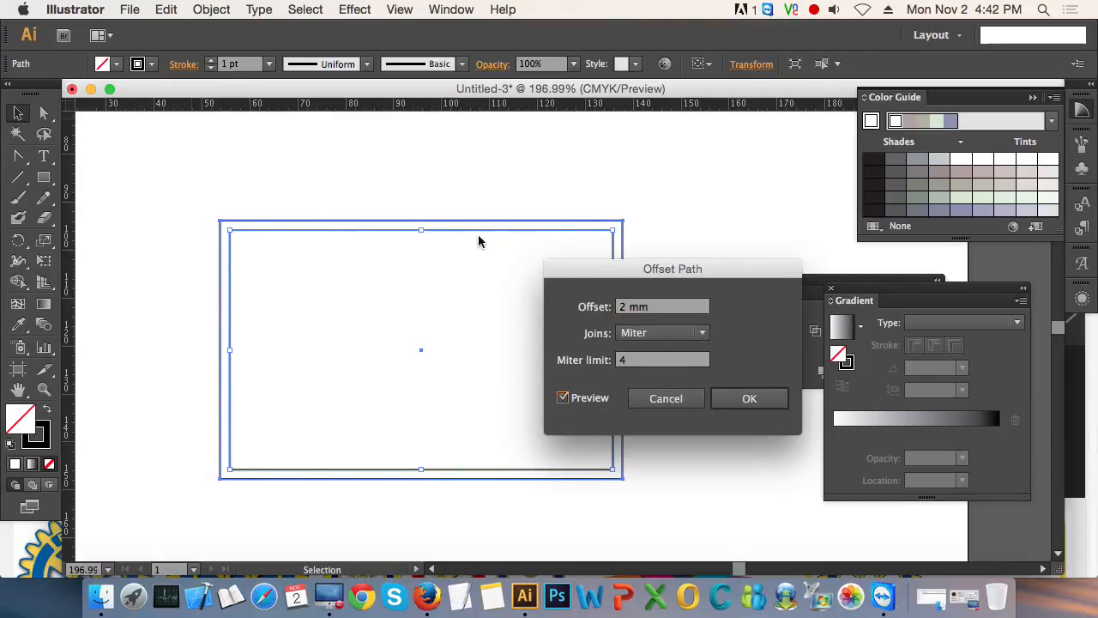
pyautogui.click(758, 398)
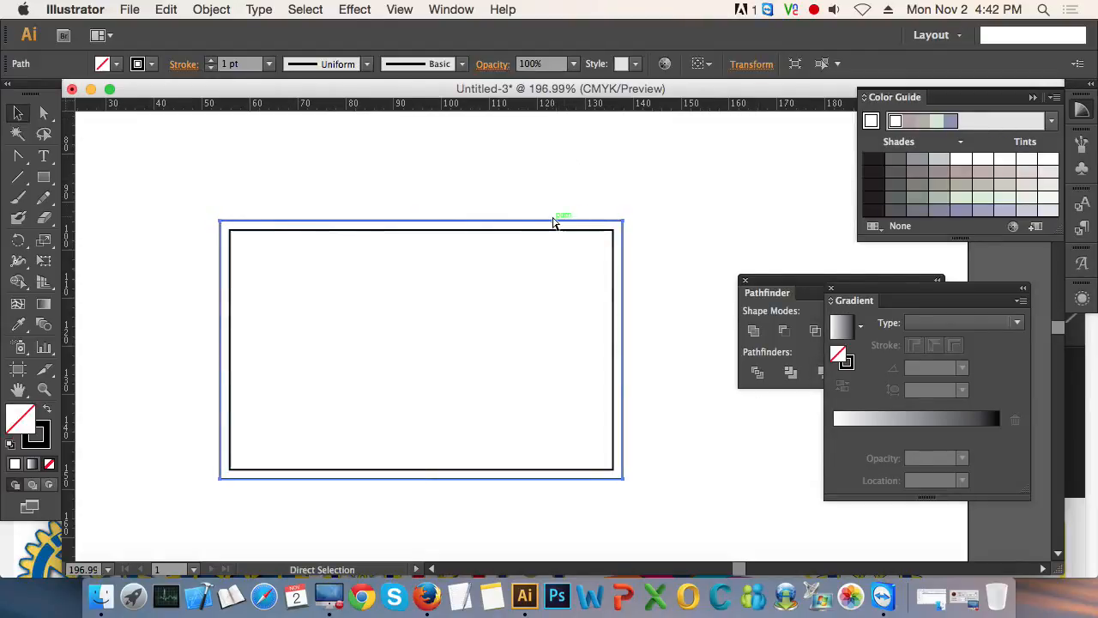
pyautogui.press('super+5')
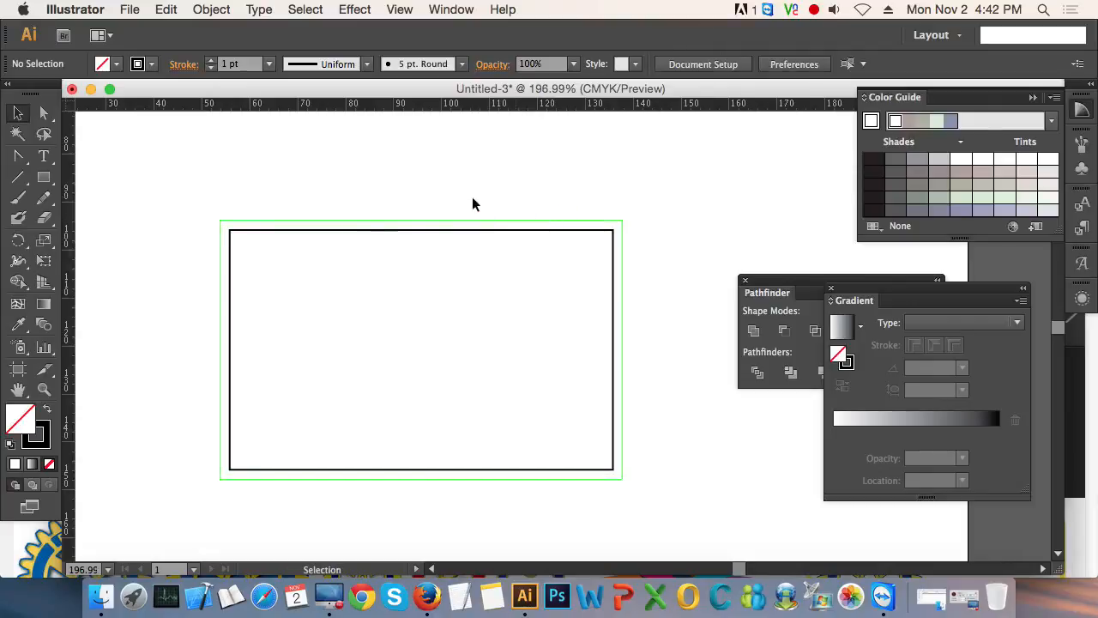
# - Offset the original rectangle's path by -5 mm with miter joins and convert the inner outline into a guide
pyautogui.moveTo(472, 196); pyautogui.dragTo(547, 260)
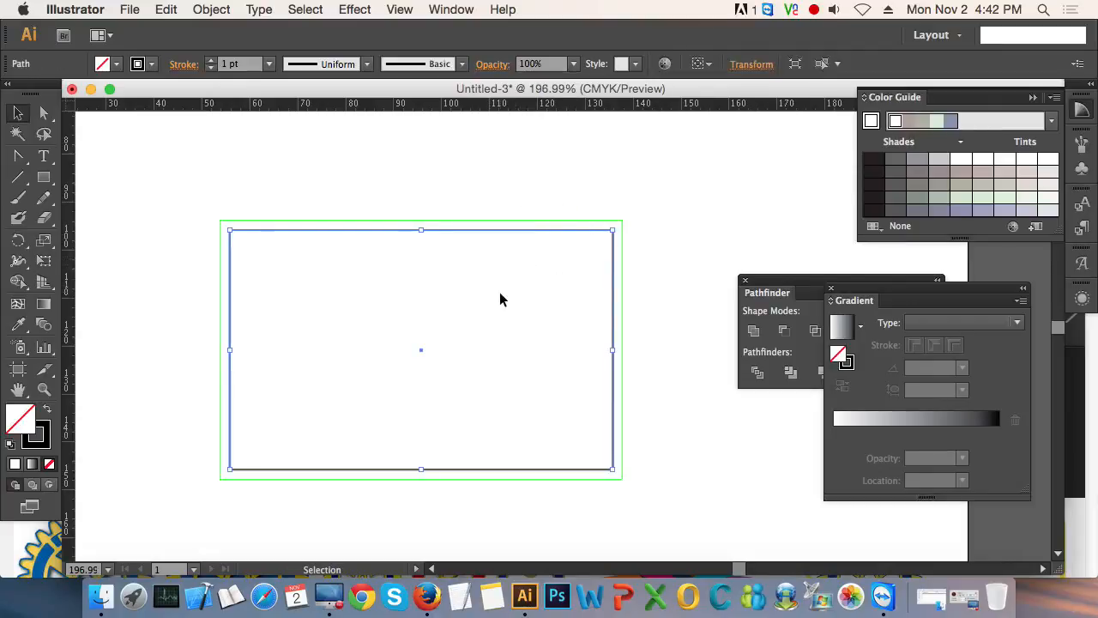
pyautogui.moveTo(499, 293); pyautogui.dragTo(325, 222)
pyautogui.click(211, 9)
pyautogui.moveTo(305, 337)
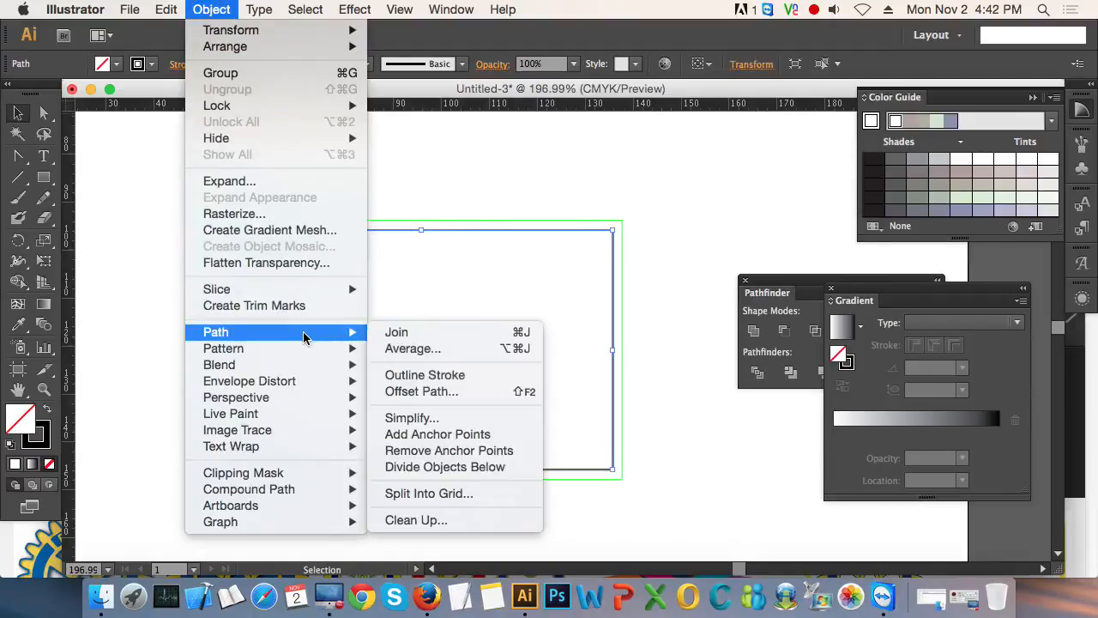
pyautogui.click(466, 394)
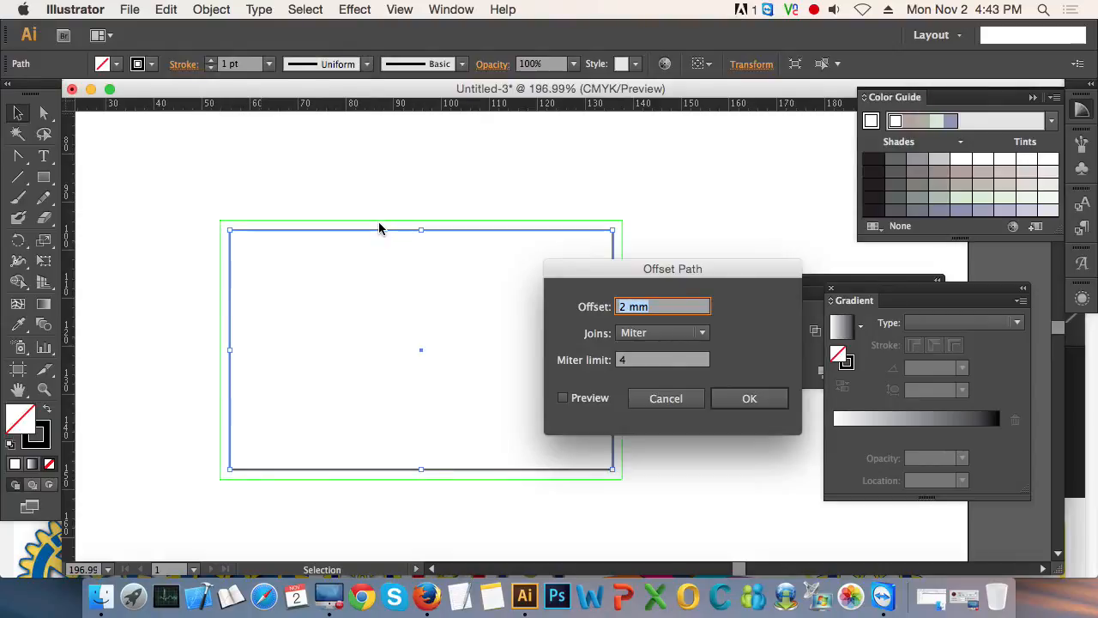
pyautogui.write('-5')
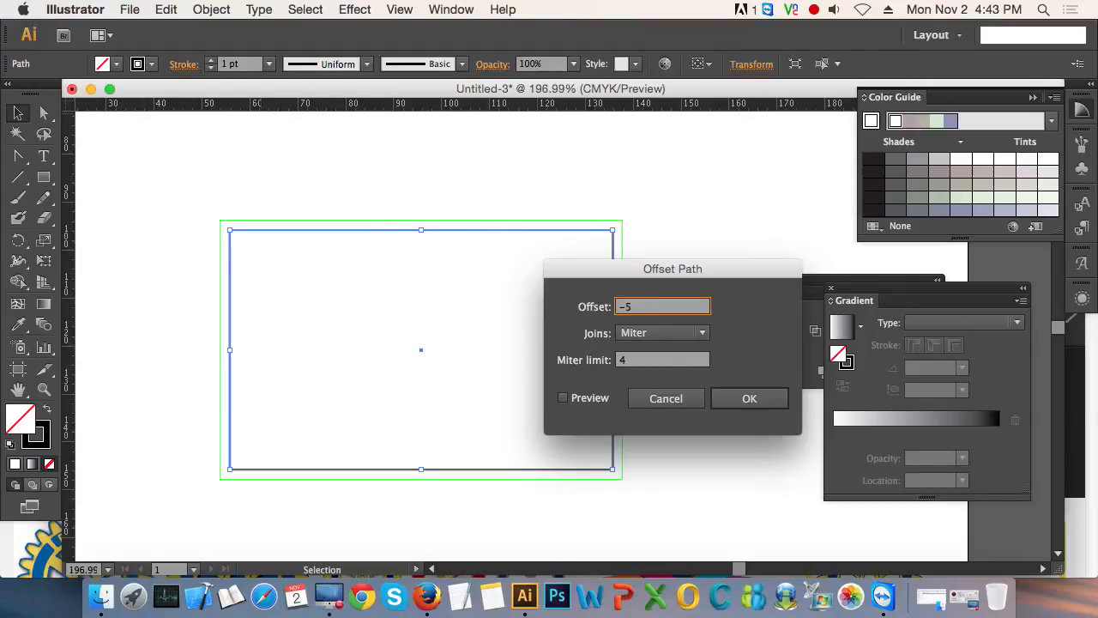
pyautogui.press('Tab')
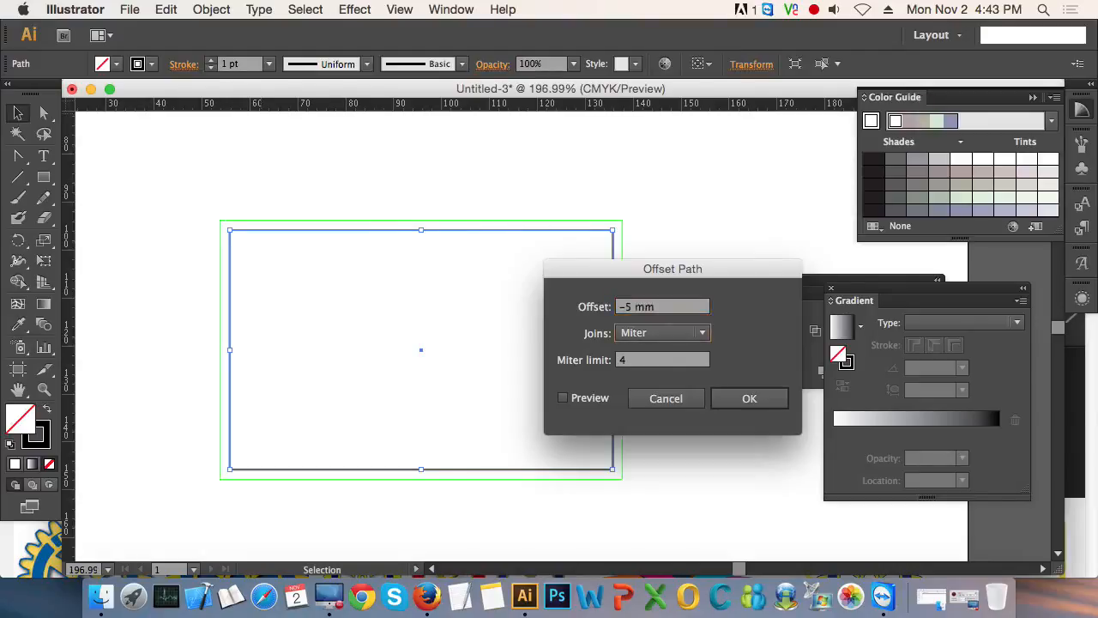
pyautogui.click(595, 403)
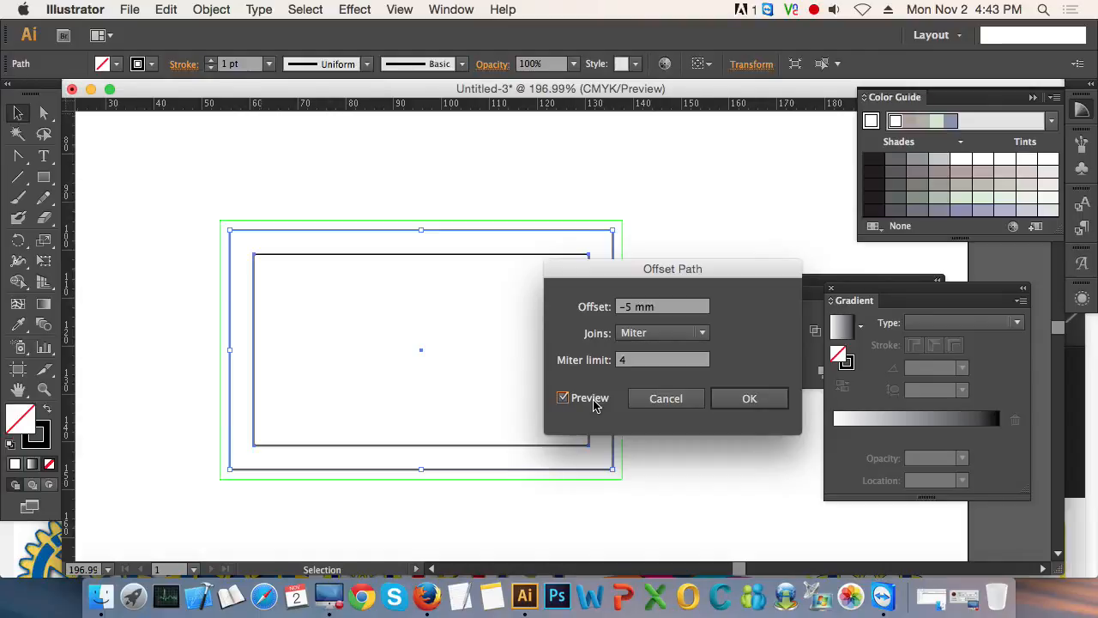
pyautogui.click(750, 398)
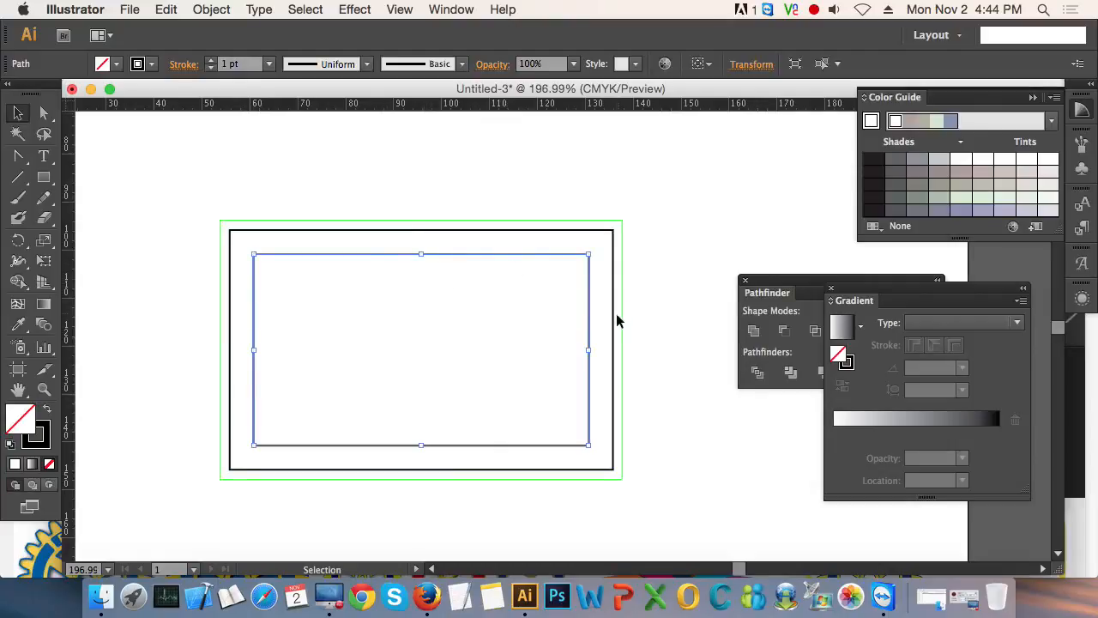
pyautogui.press('a')
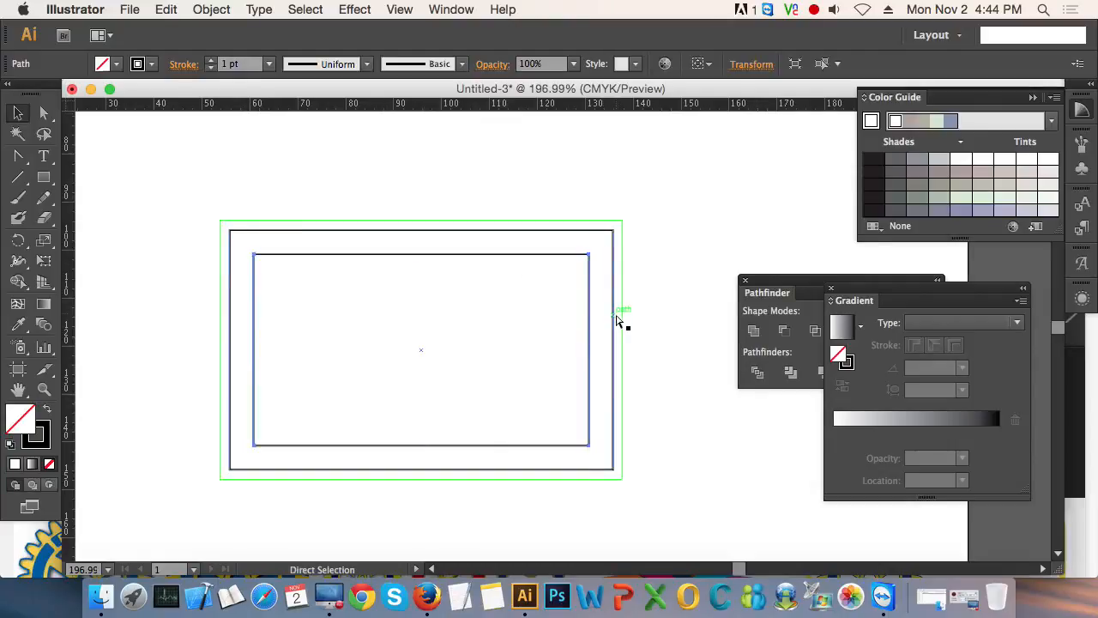
pyautogui.press('super+shift+a')
pyautogui.press('v')
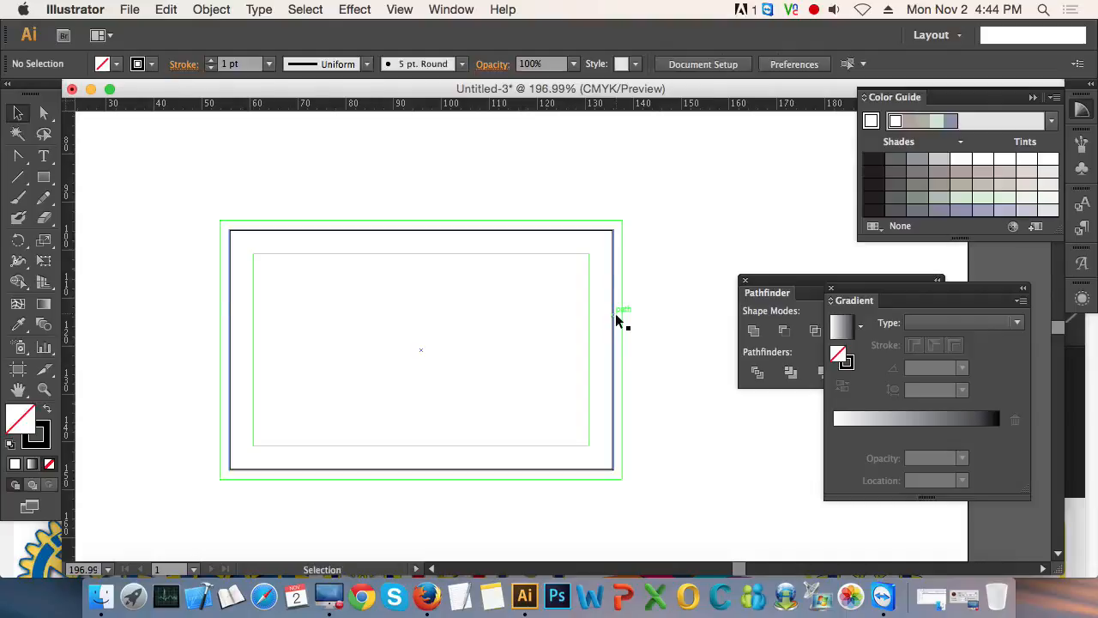
# - Lock the original black-outlined rectangle between the two guides
pyautogui.moveTo(372, 186); pyautogui.dragTo(461, 286)
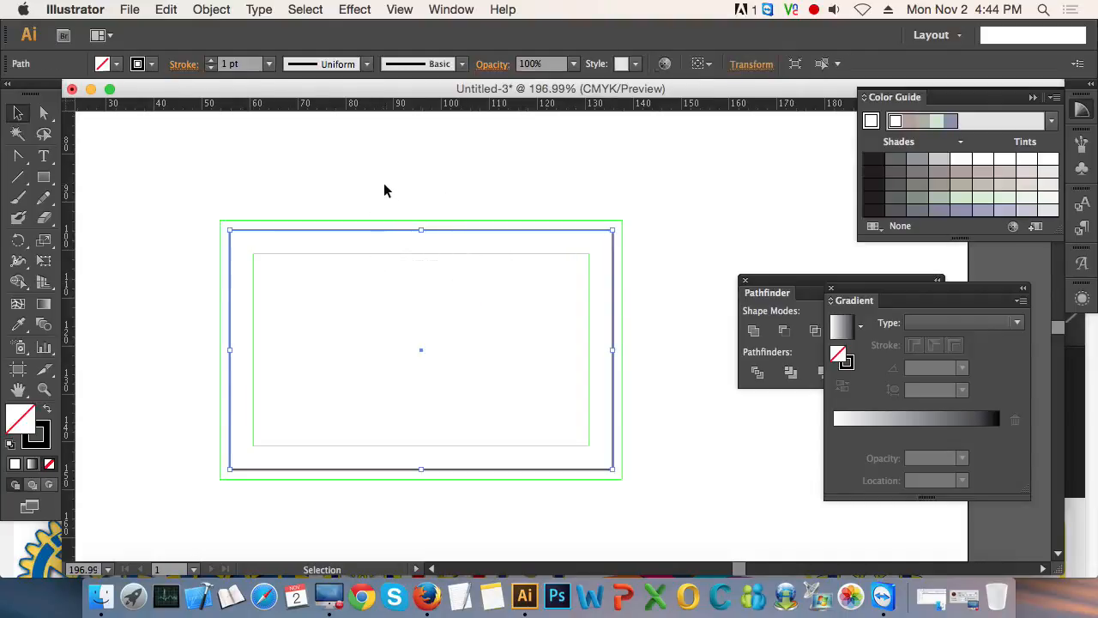
pyautogui.moveTo(382, 183); pyautogui.dragTo(495, 284)
pyautogui.moveTo(430, 178); pyautogui.dragTo(536, 309)
pyautogui.moveTo(670, 200); pyautogui.dragTo(456, 321)
pyautogui.click(213, 10)
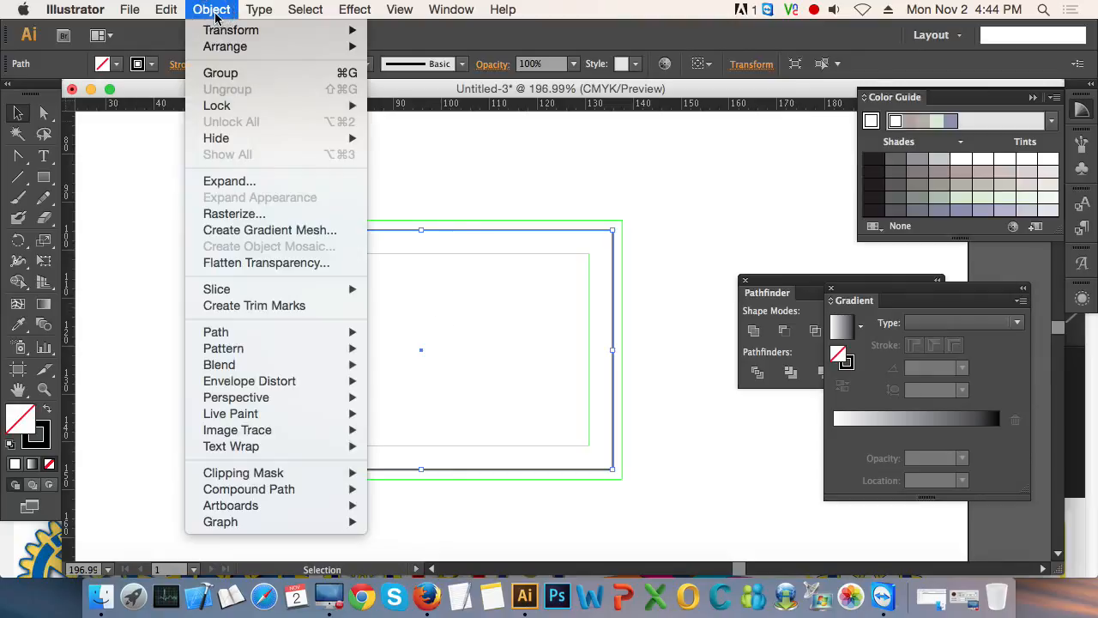
pyautogui.moveTo(302, 106)
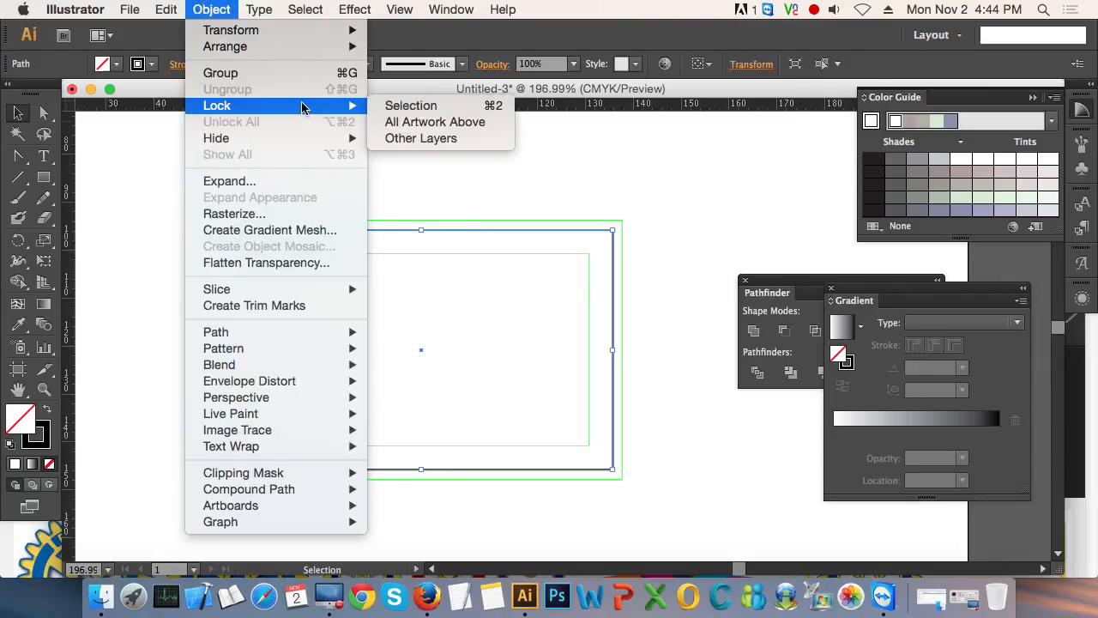
pyautogui.click(418, 106)
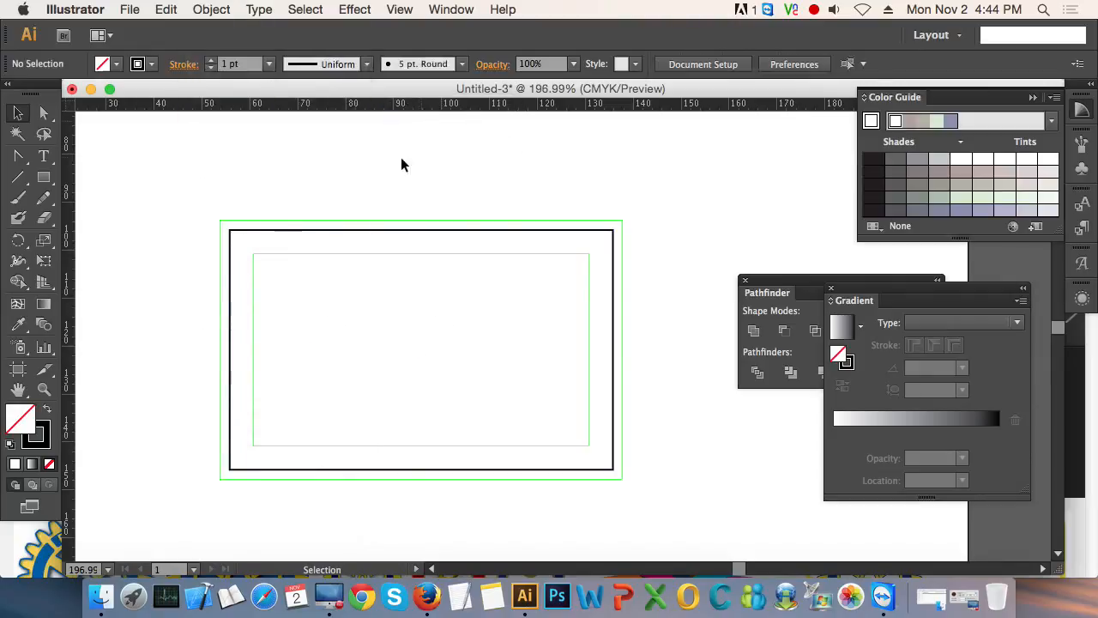
pyautogui.moveTo(220, 179); pyautogui.dragTo(645, 377)
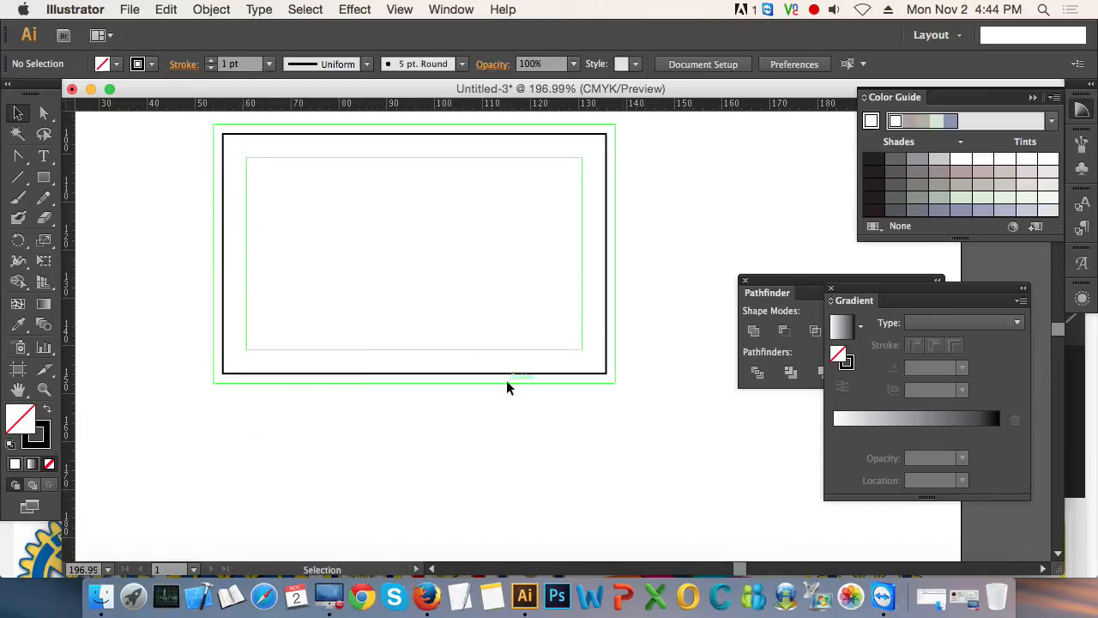
# - Create a logo of three overlapping circles about 5 mm across, the middle one black, and align it to the inner guide's upper-left corner
pyautogui.click(44, 179)
pyautogui.moveTo(49, 184); pyautogui.dragTo(175, 218)
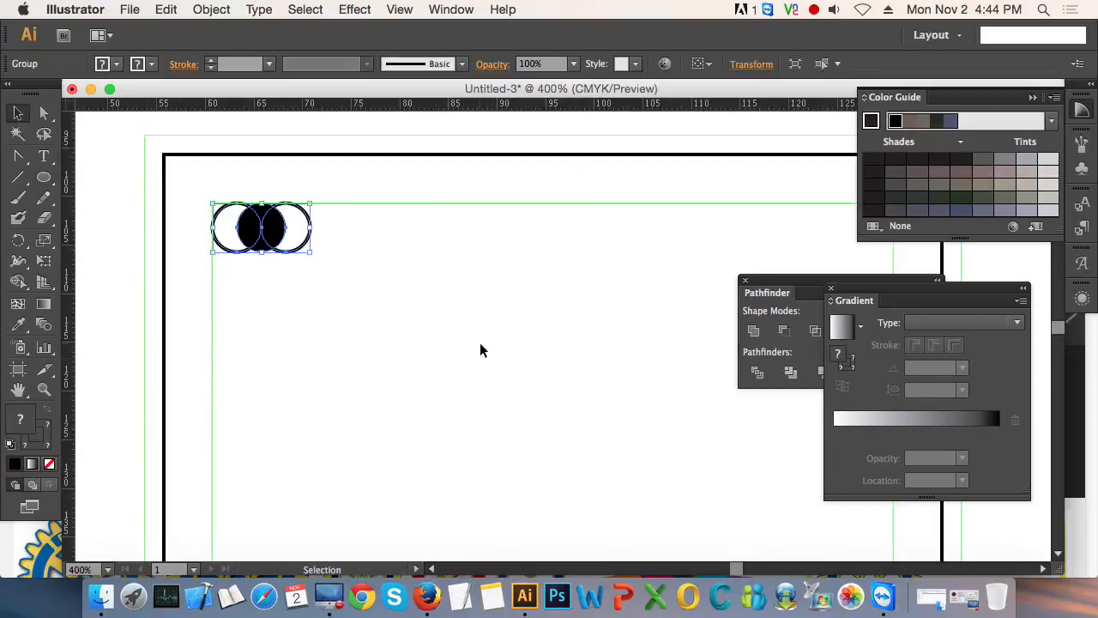
pyautogui.click(480, 343)
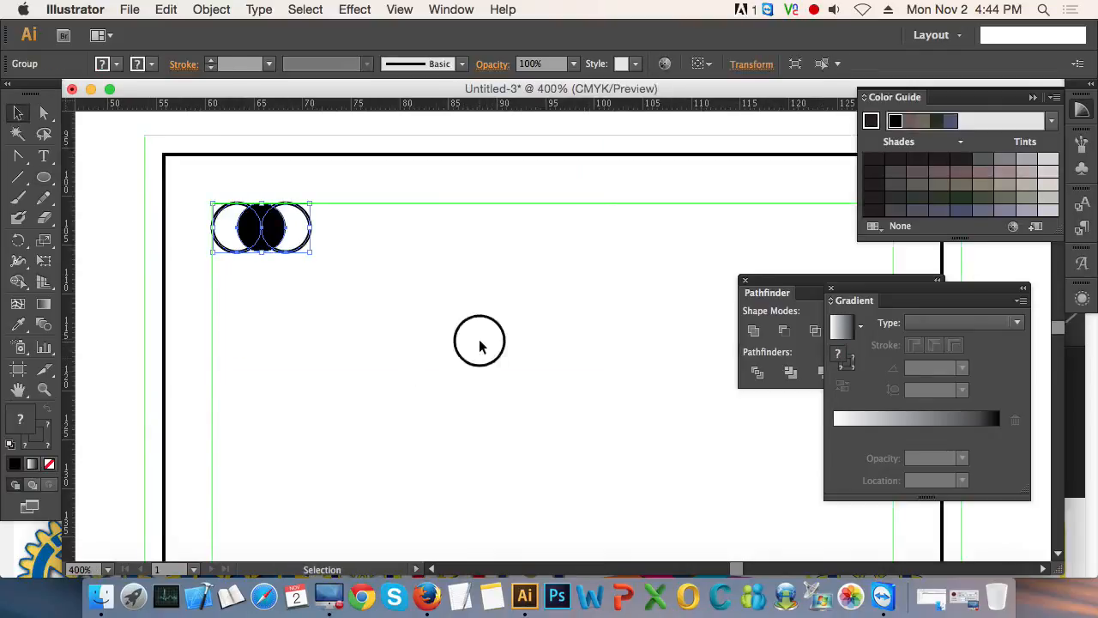
pyautogui.click(268, 230)
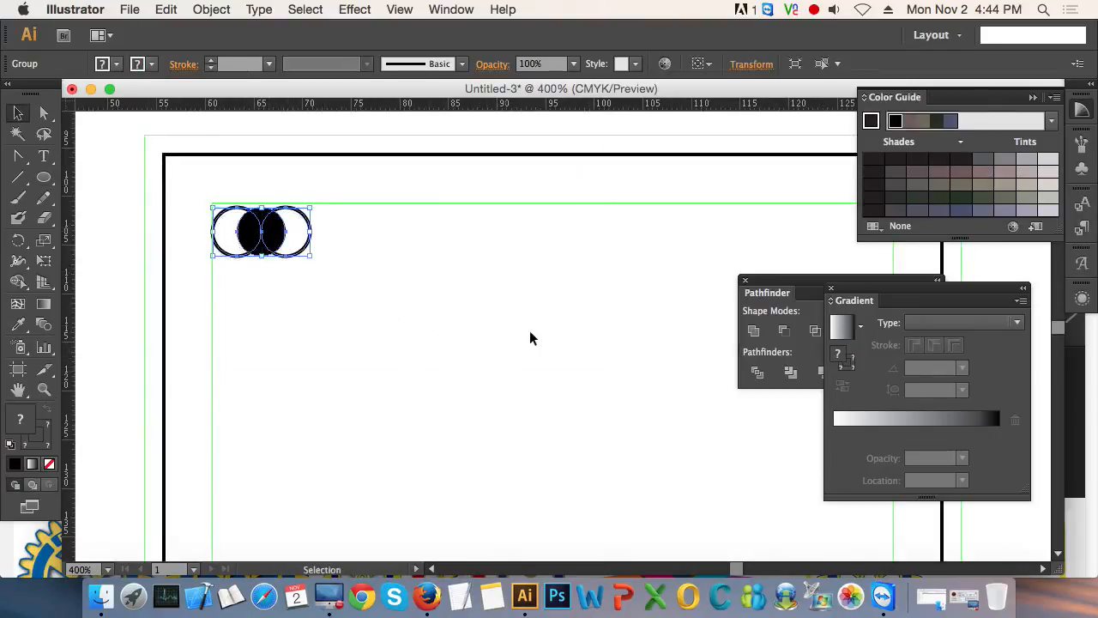
pyautogui.press('Up')
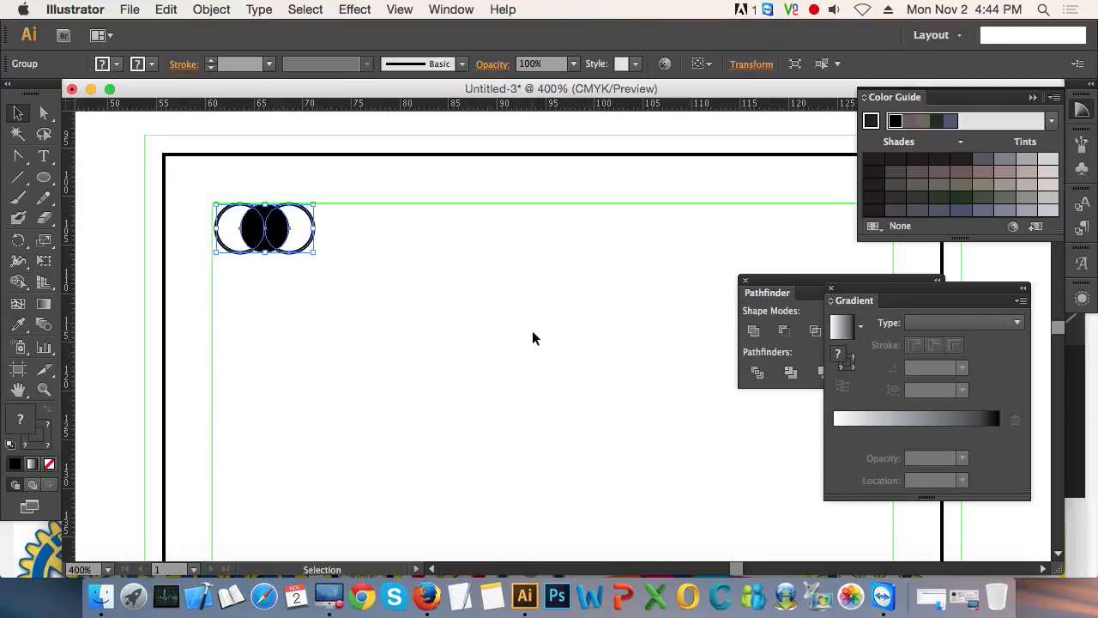
pyautogui.click(532, 338)
# - Add a text line with the cardholder's title and full name near the card's upper-right corner
pyautogui.press('z')
pyautogui.keyDown('alt'); pyautogui.click(555, 313); pyautogui.keyUp('alt')
pyautogui.moveTo(553, 326); pyautogui.dragTo(404, 244)
pyautogui.moveTo(210, 181); pyautogui.dragTo(648, 457)
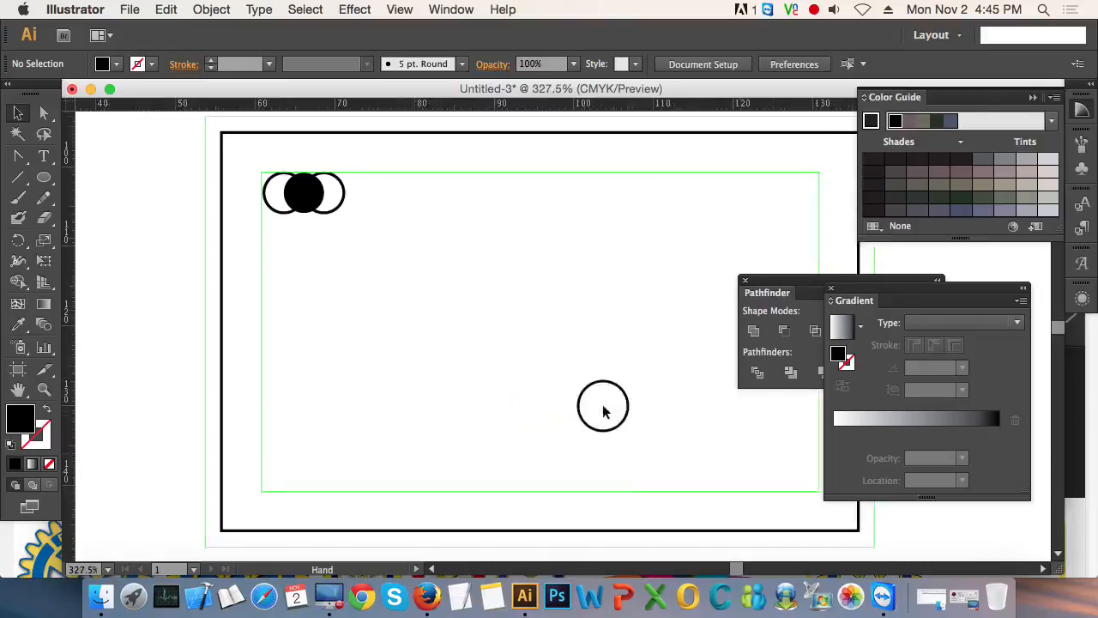
pyautogui.press('v')
pyautogui.click(47, 158)
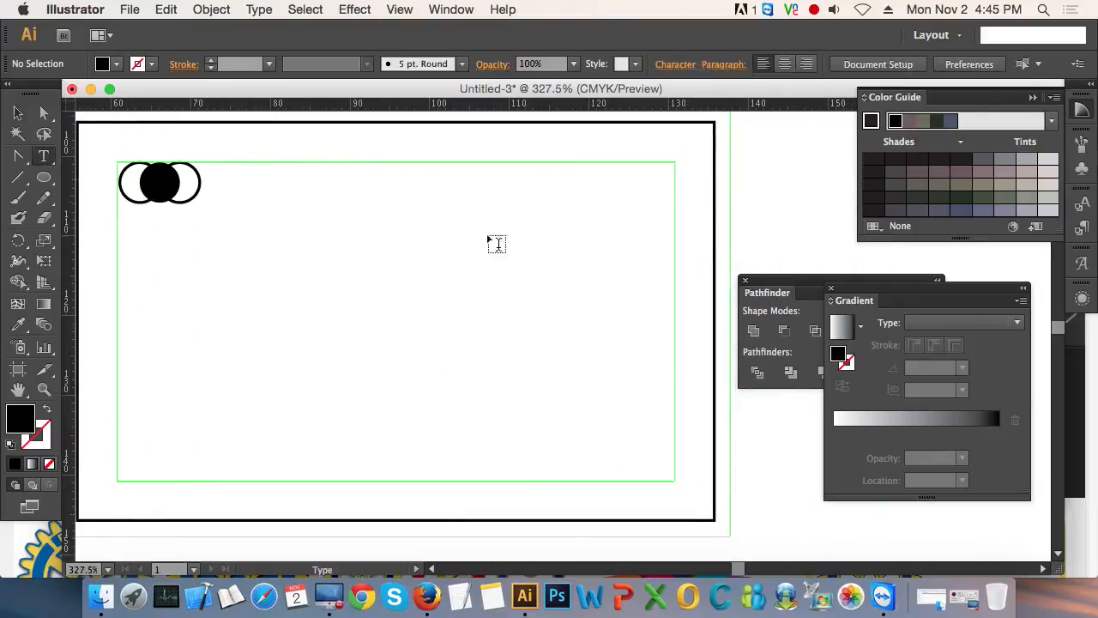
pyautogui.click(486, 176)
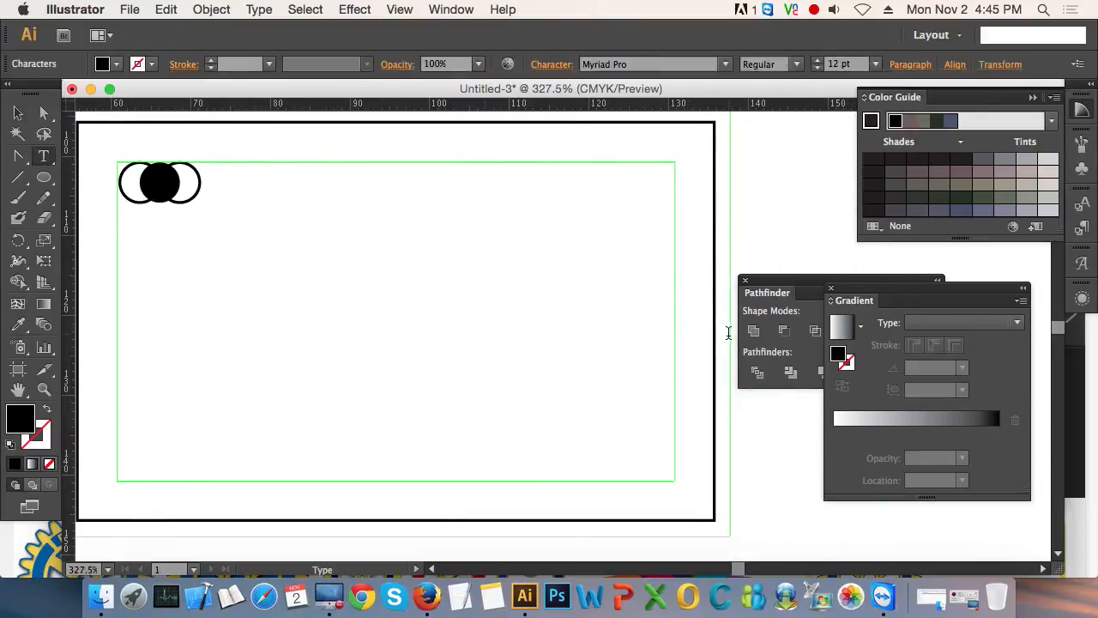
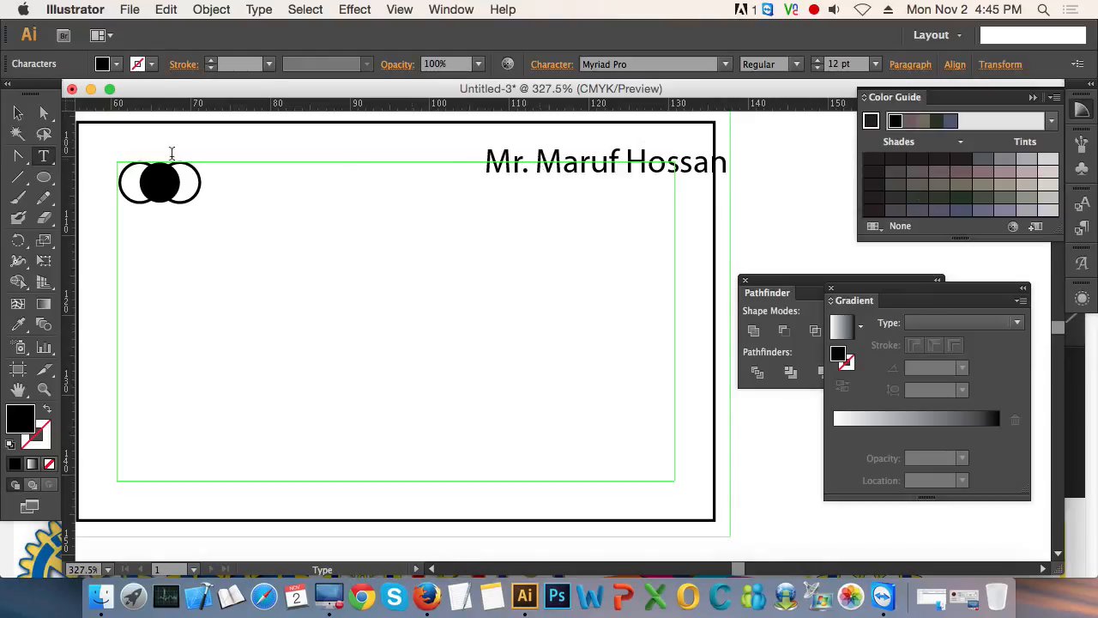
# - Move the name line inside the inner guide's upper-right corner and nudge it down to meet the top guide
pyautogui.click(17, 113)
pyautogui.moveTo(697, 168); pyautogui.dragTo(642, 177)
pyautogui.click(643, 183)
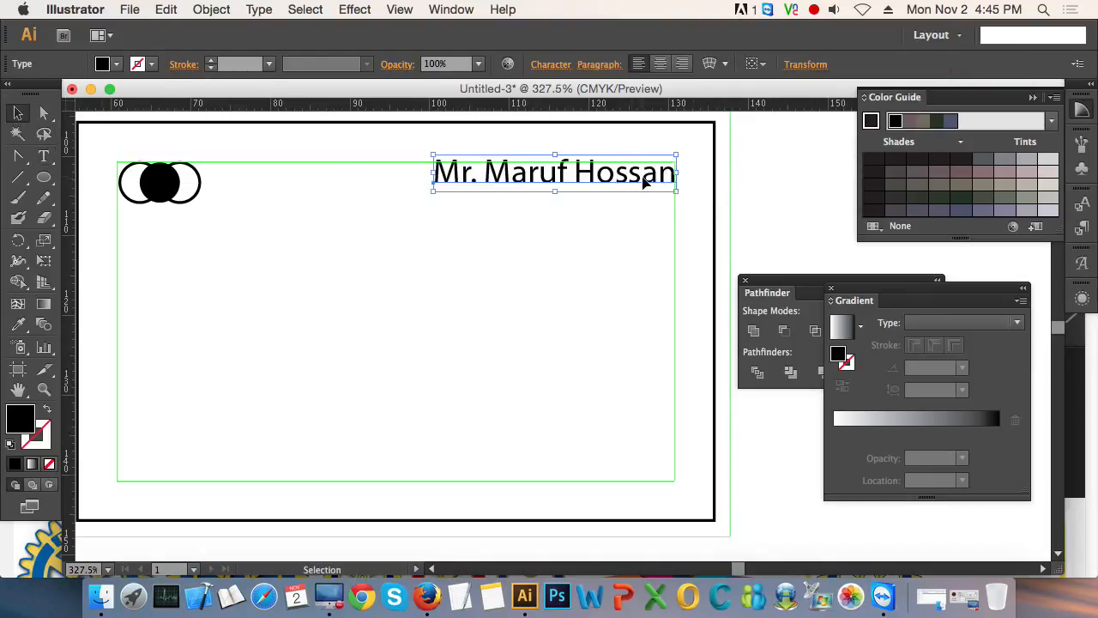
pyautogui.press('Down')
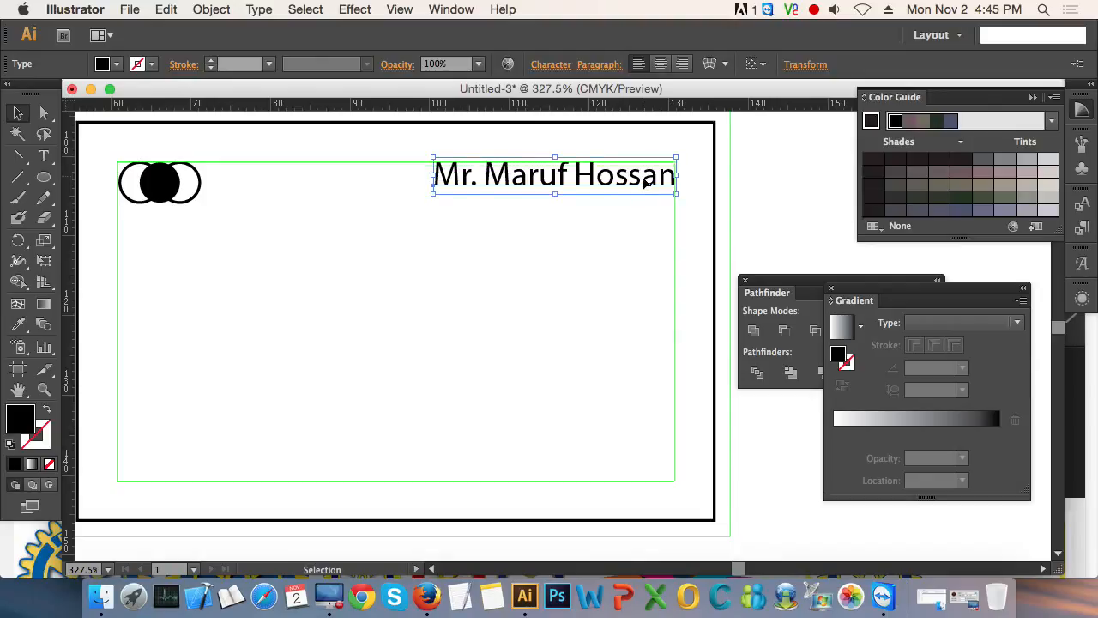
# - Duplicate the name line directly below the original and set the copy's font size to 9 pt
pyautogui.moveTo(645, 180); pyautogui.dragTo(634, 217)
pyautogui.press('super+shift+a')
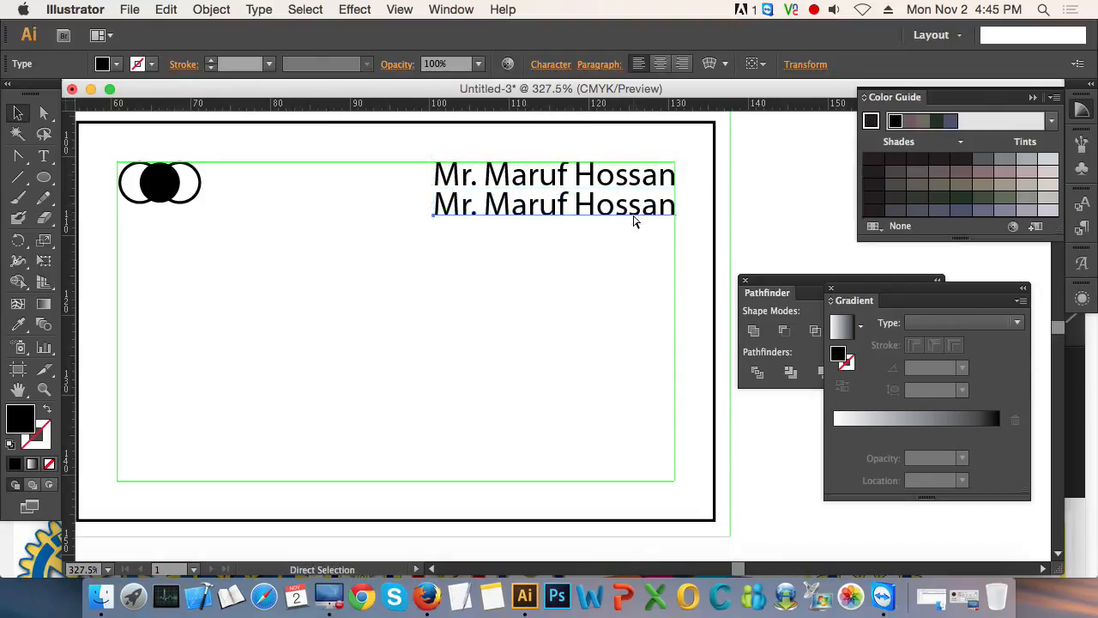
pyautogui.press('super+t')
pyautogui.click(659, 221)
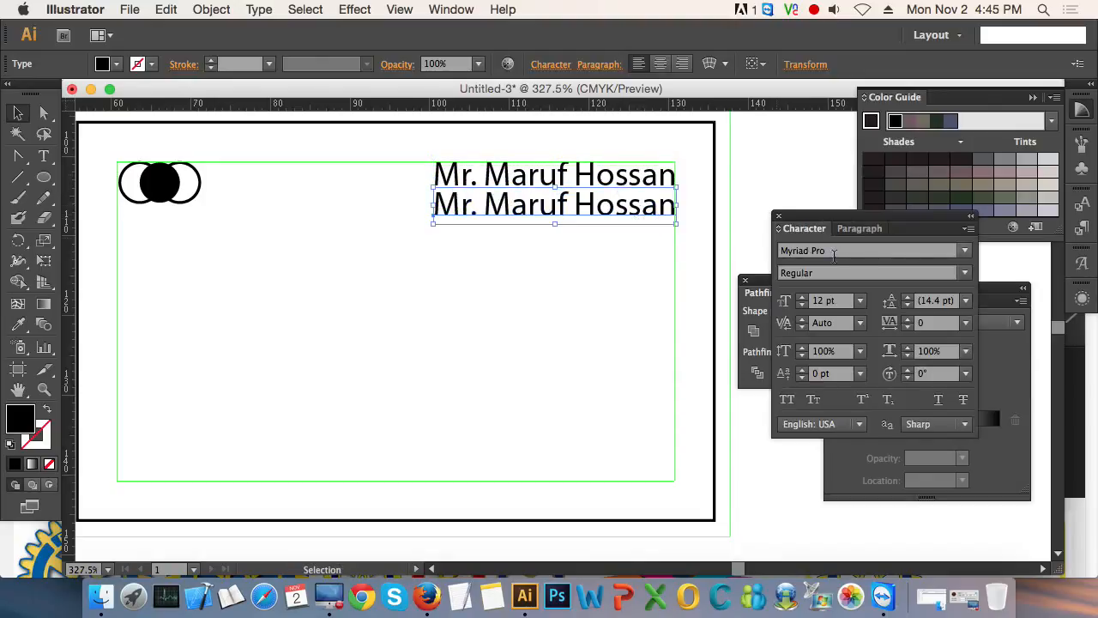
pyautogui.click(837, 300)
pyautogui.write('9')
pyautogui.press('Return')
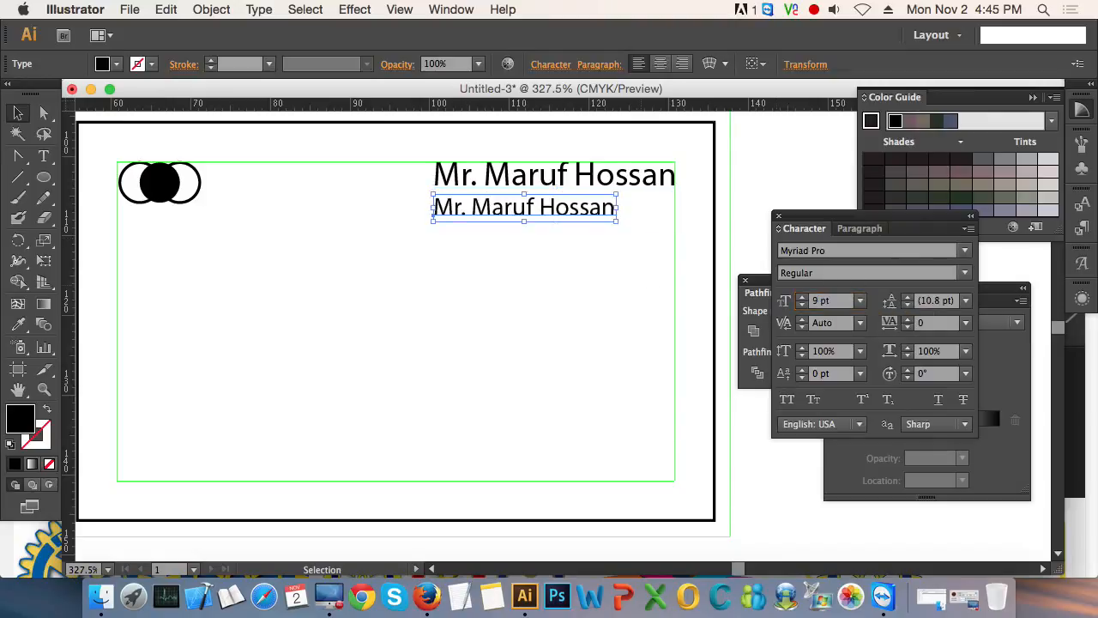
# - Make the upper name line Bold and realign its end with the inner guide's right edge
pyautogui.click(656, 176)
pyautogui.click(965, 273)
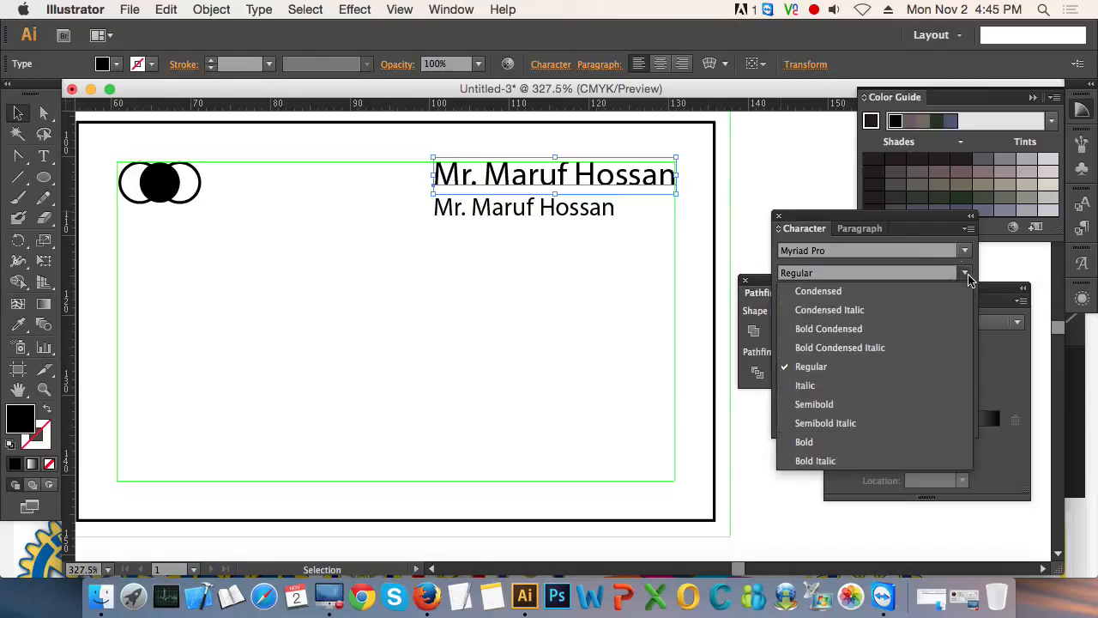
pyautogui.click(845, 442)
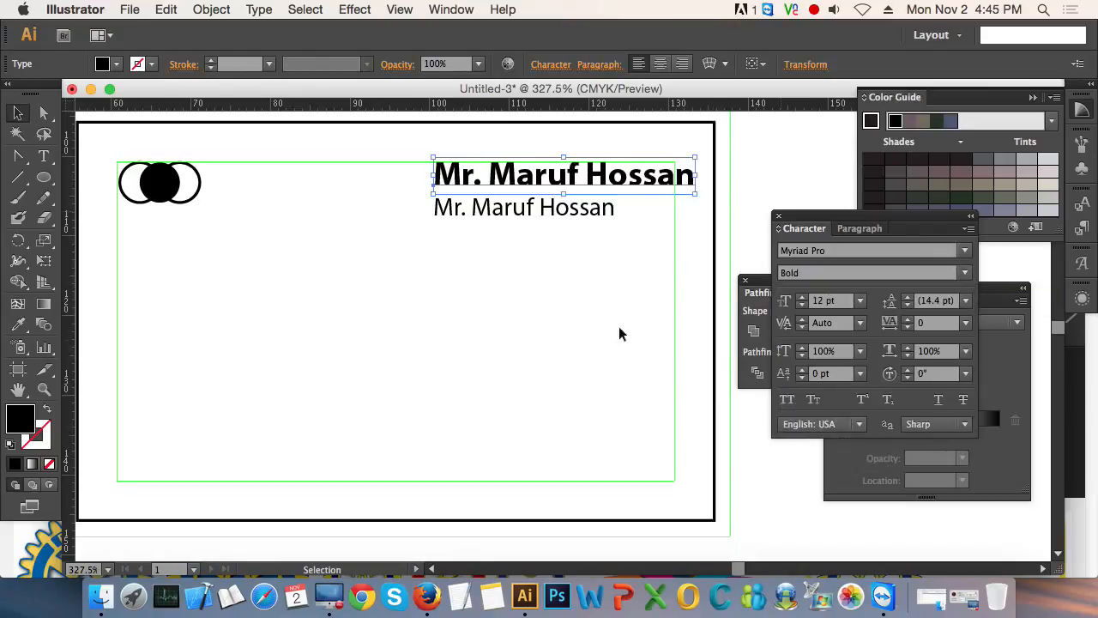
pyautogui.click(622, 278)
pyautogui.moveTo(666, 185); pyautogui.dragTo(647, 183)
# - Align the 9 pt line's end with the inner guide's right edge and nudge it up closer to the bold name
pyautogui.click(601, 244)
pyautogui.moveTo(563, 218); pyautogui.dragTo(626, 216)
pyautogui.press('Up')
pyautogui.press('Up')
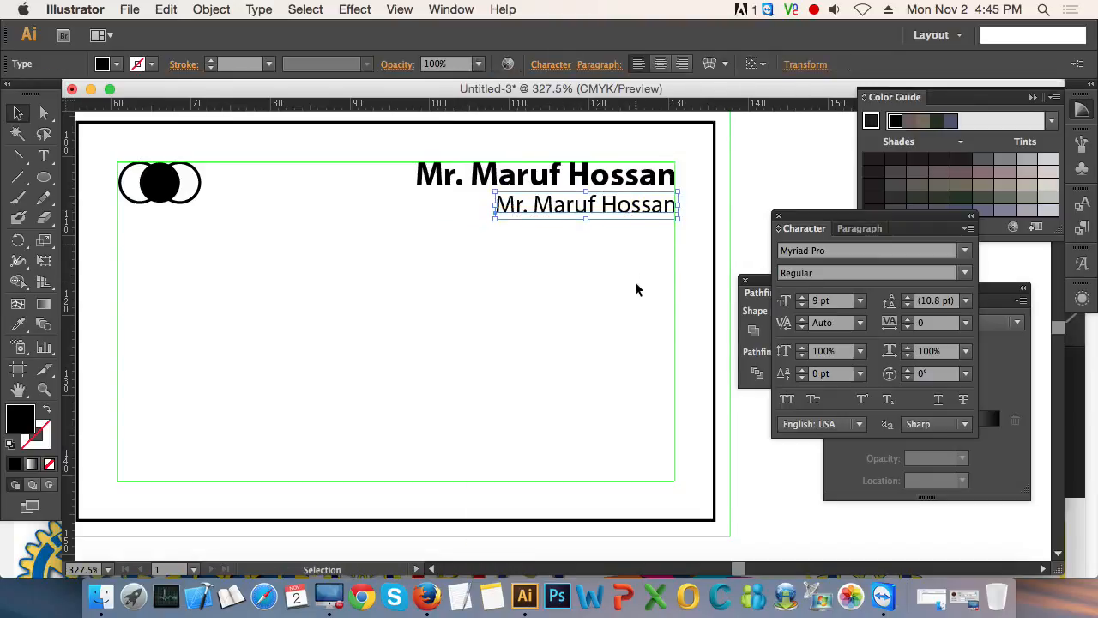
# - Try the Myriad Pro Bold Condensed and Condensed styles on the 9 pt line and return it to Regular
pyautogui.click(968, 252)
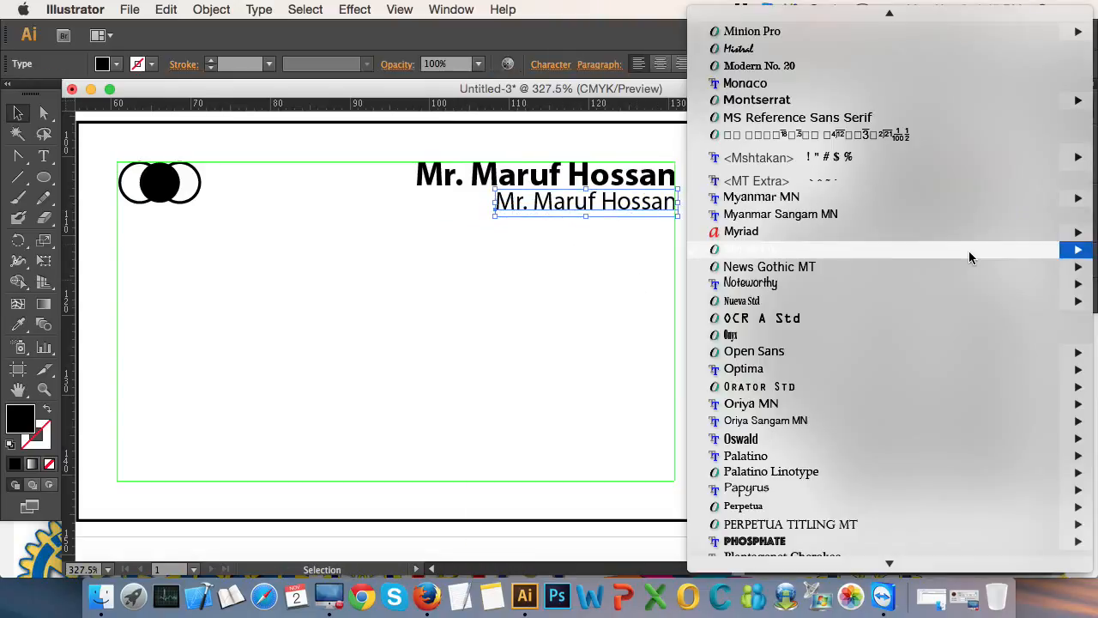
pyautogui.moveTo(906, 250)
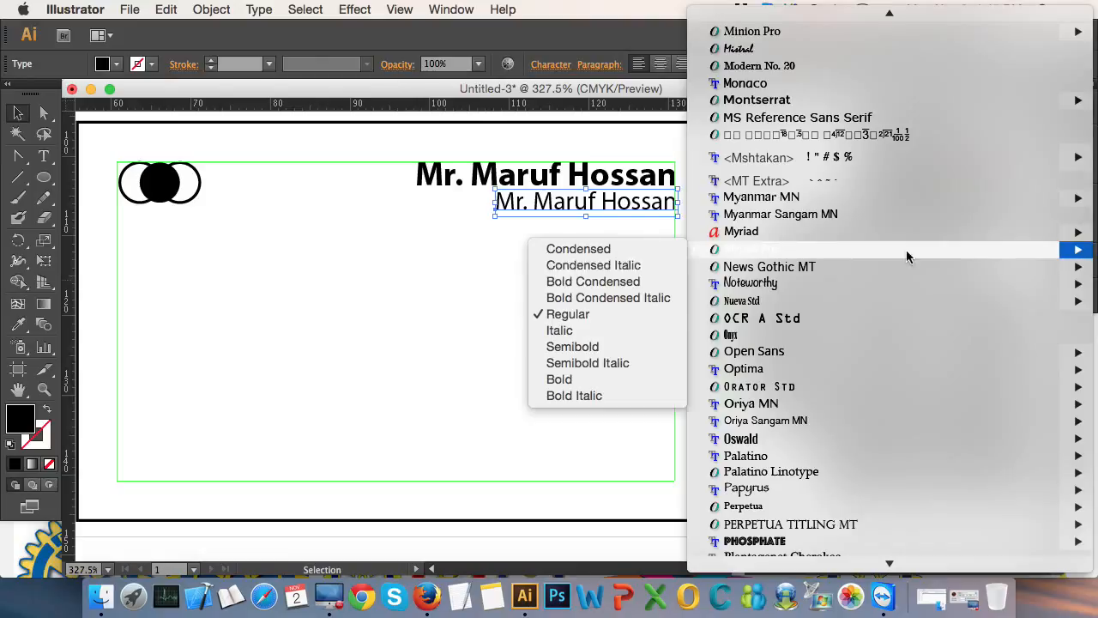
pyautogui.click(644, 281)
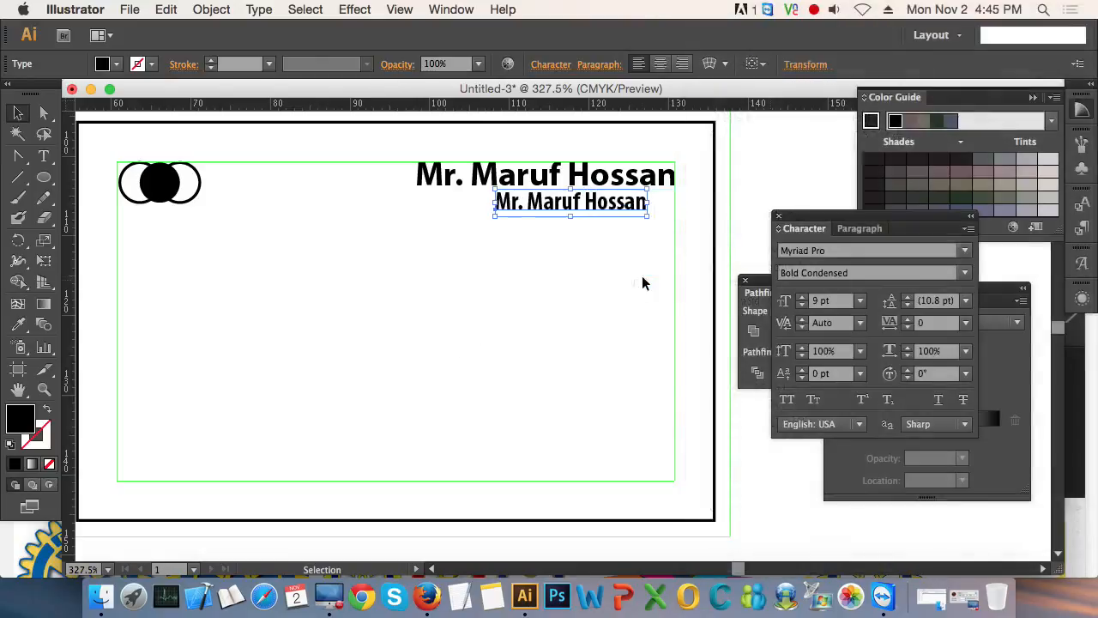
pyautogui.click(964, 272)
pyautogui.click(878, 290)
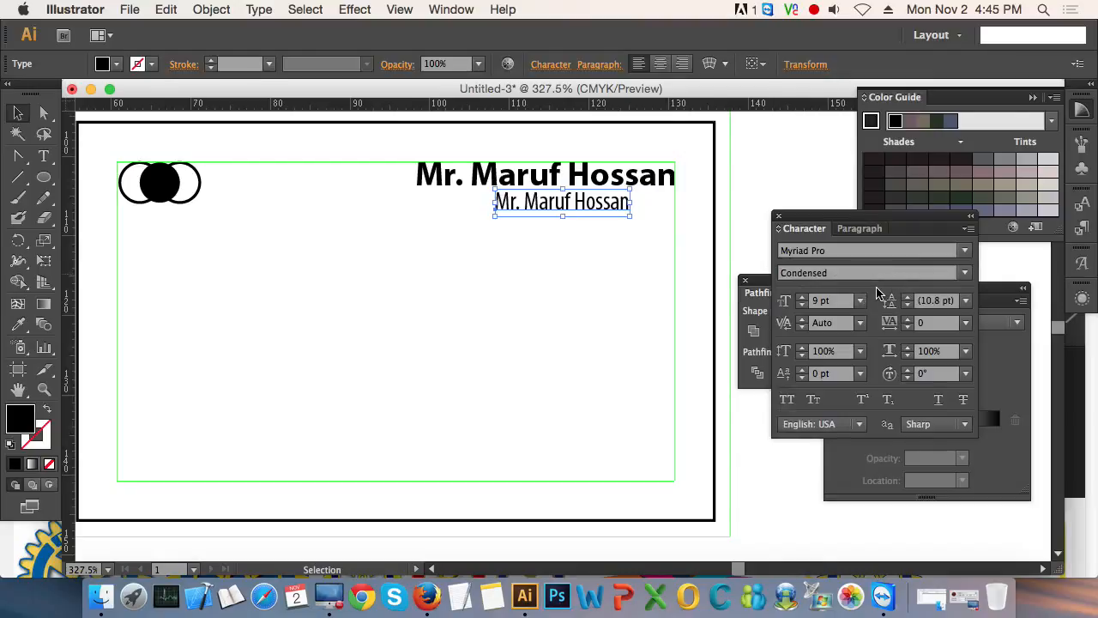
pyautogui.click(958, 273)
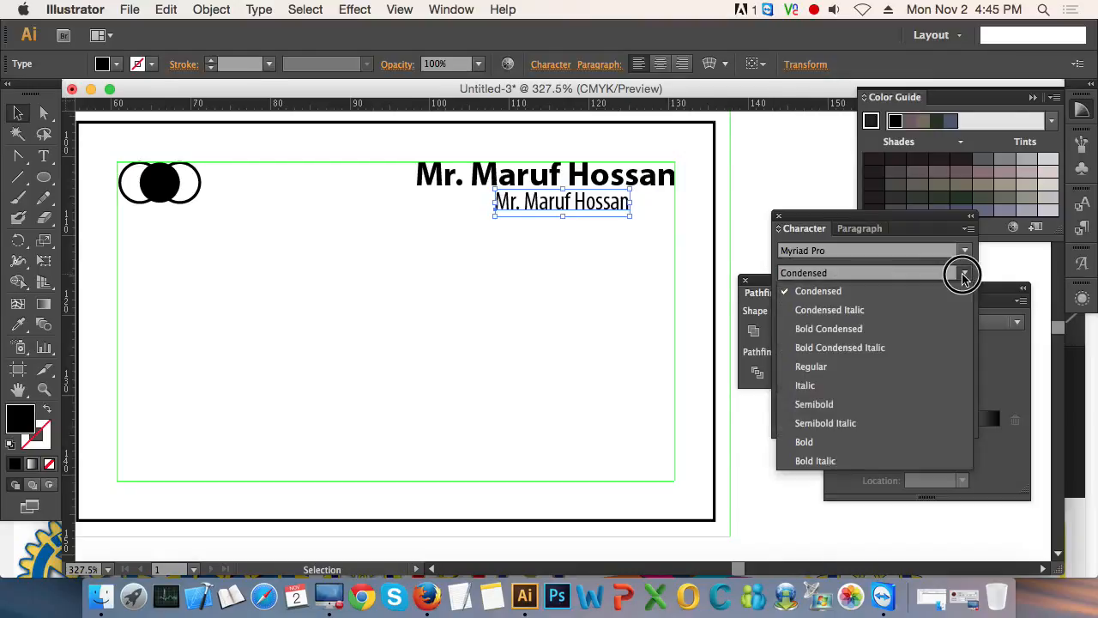
pyautogui.click(809, 368)
pyautogui.click(660, 286)
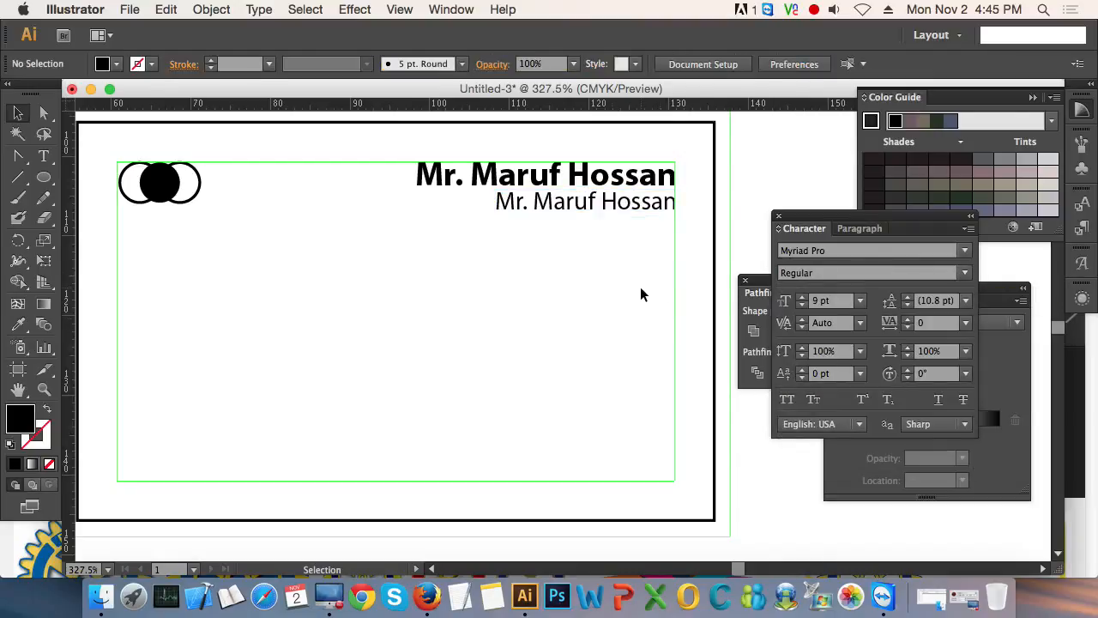
# - Add a 9 pt text line reading "Address" near the middle of the card
pyautogui.press('t')
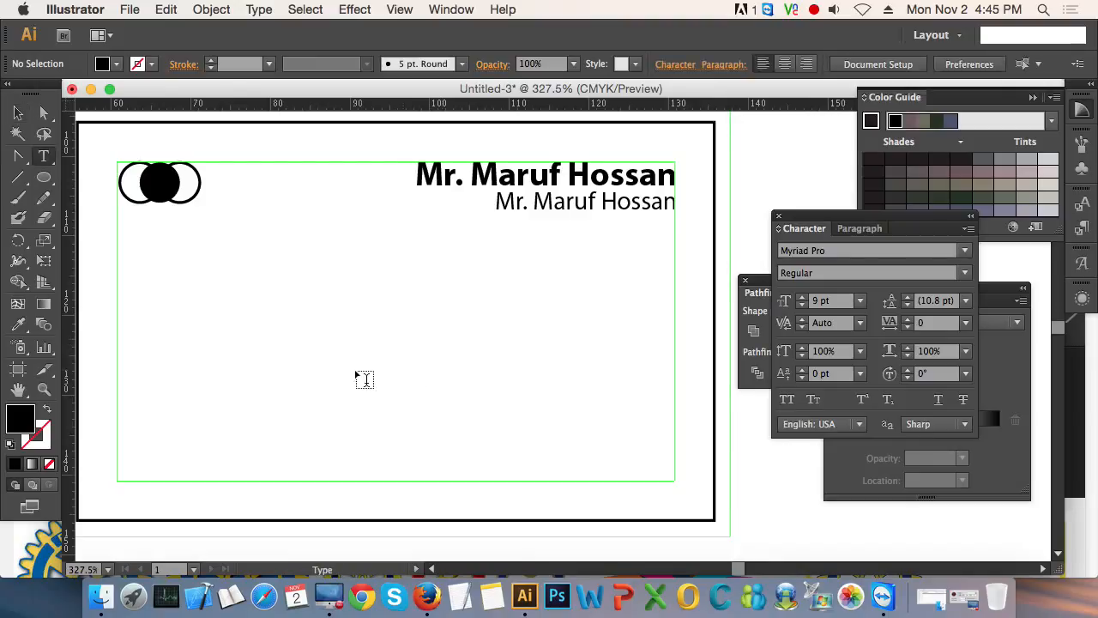
pyautogui.click(363, 359)
pyautogui.write('Address')
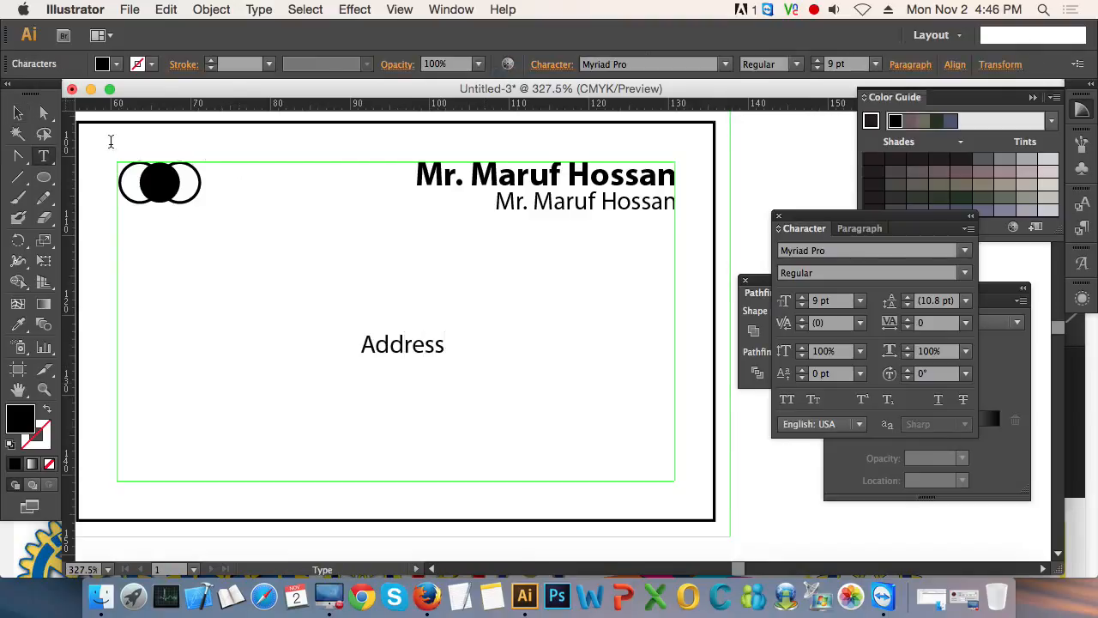
pyautogui.click(18, 112)
pyautogui.click(503, 239)
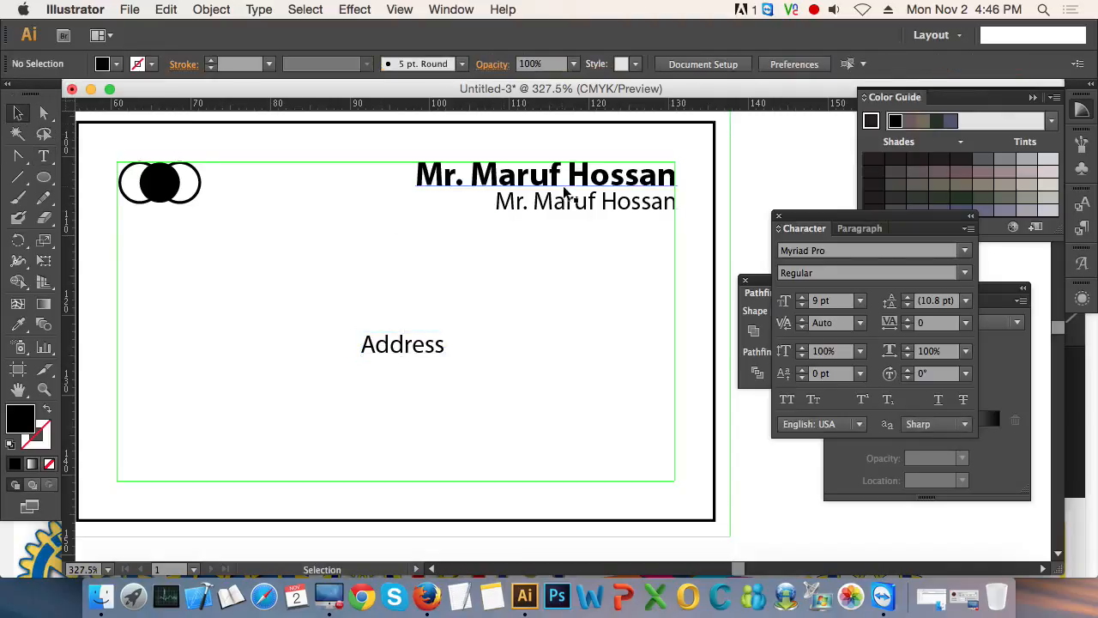
# - Examine the character settings and alignment of the bold name line and the smaller line below it
pyautogui.click(565, 191)
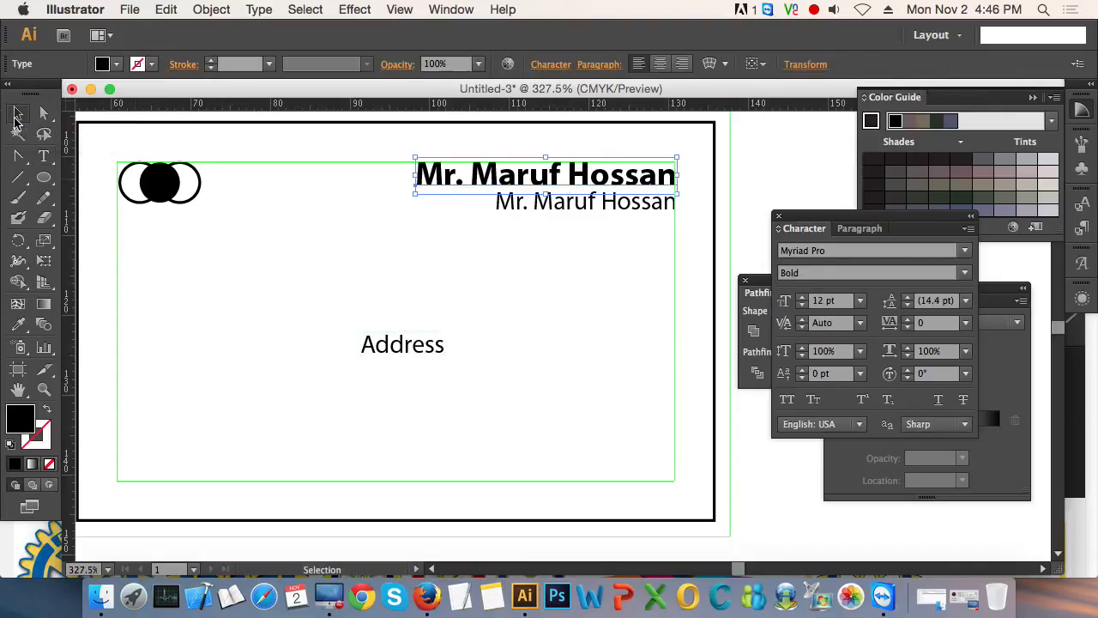
pyautogui.click(566, 221)
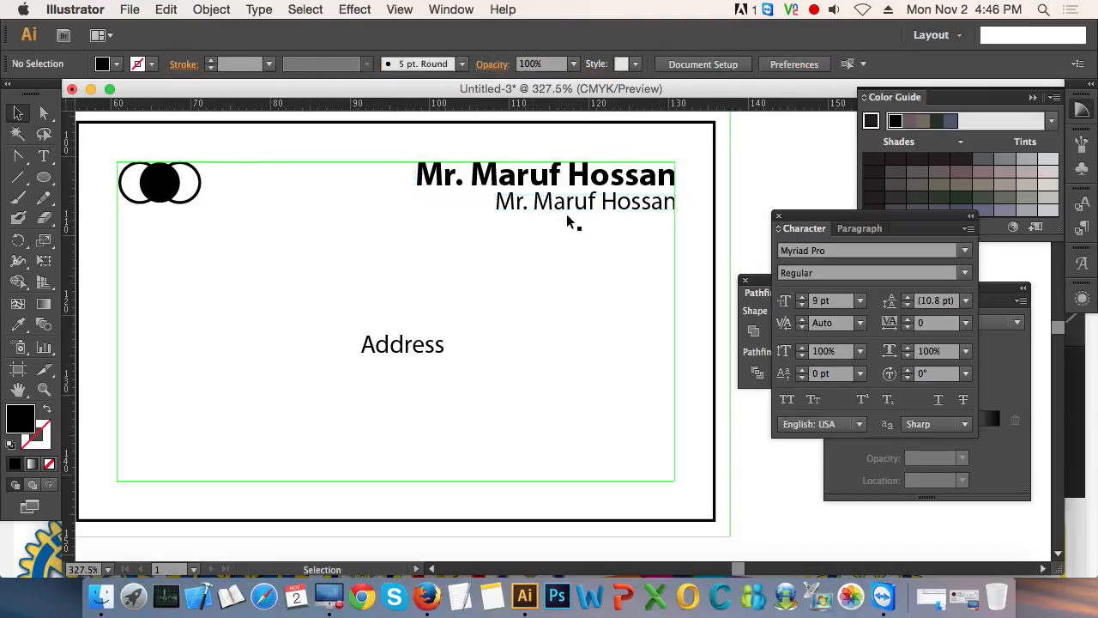
pyautogui.click(580, 213)
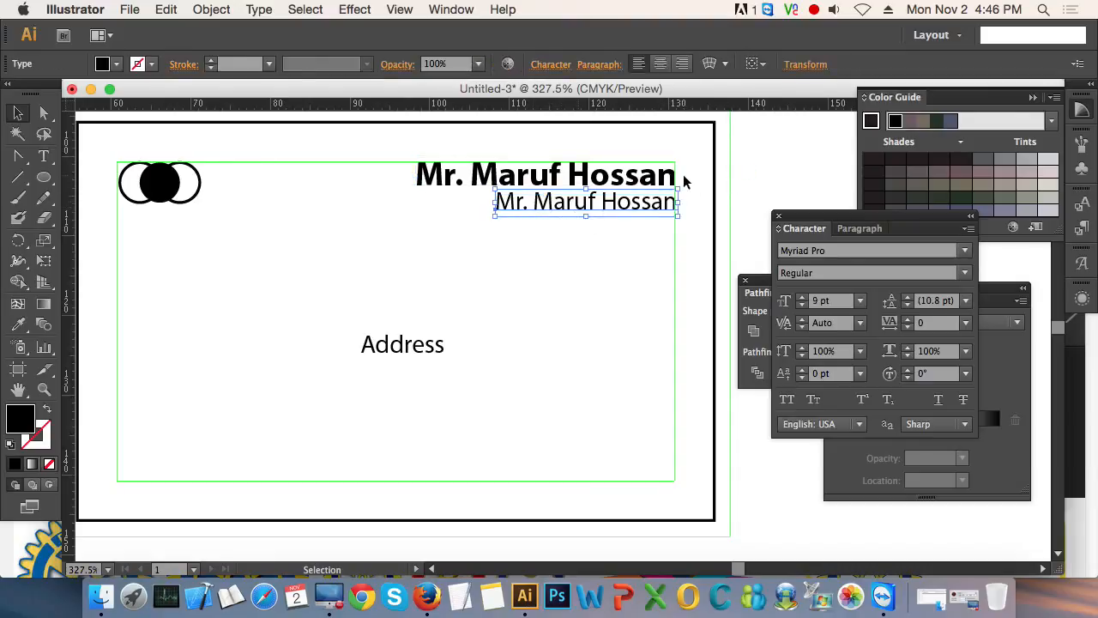
pyautogui.click(571, 288)
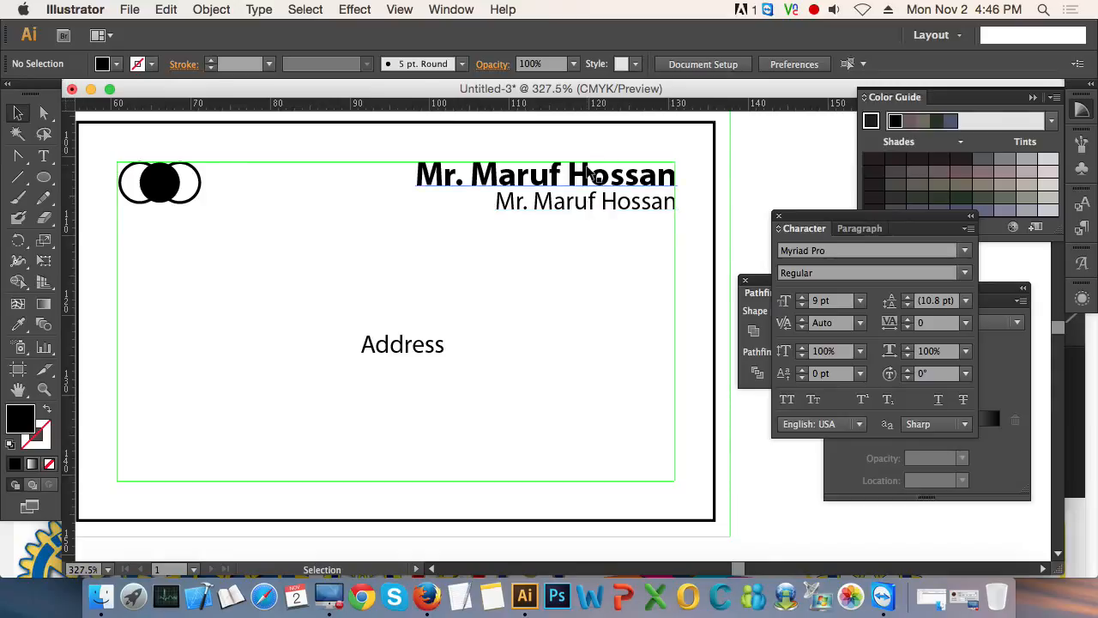
pyautogui.click(581, 172)
pyautogui.click(576, 258)
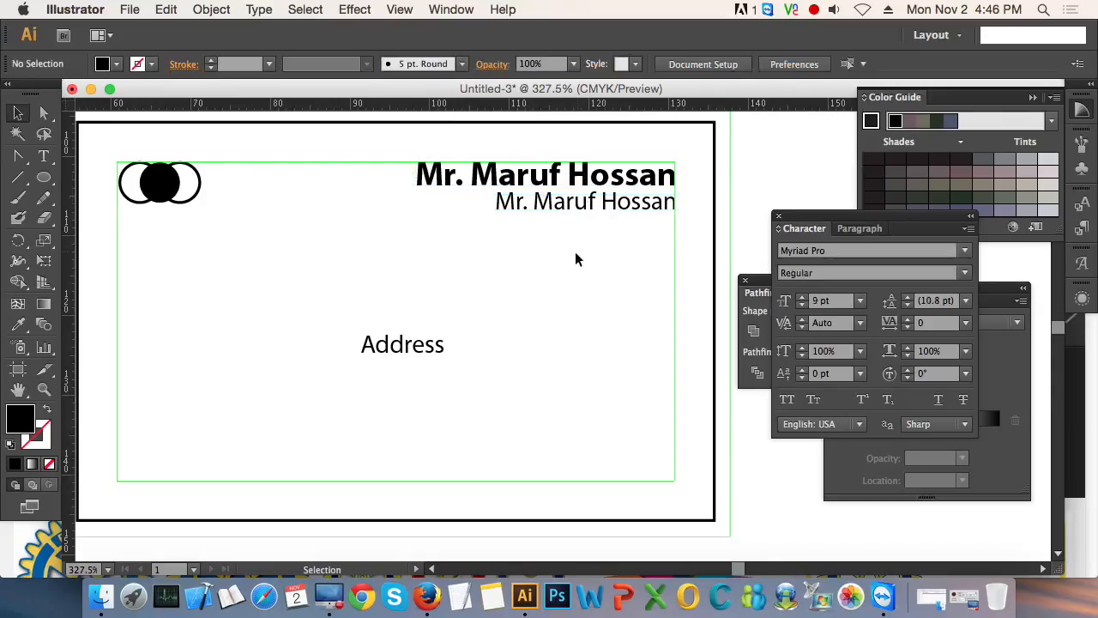
pyautogui.click(587, 205)
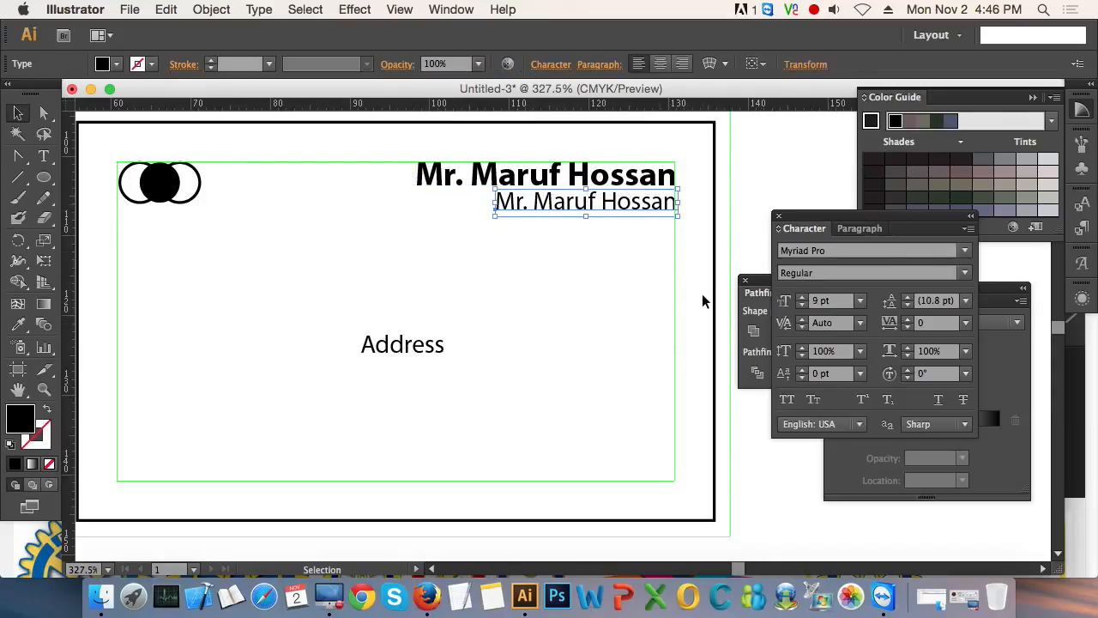
pyautogui.click(629, 302)
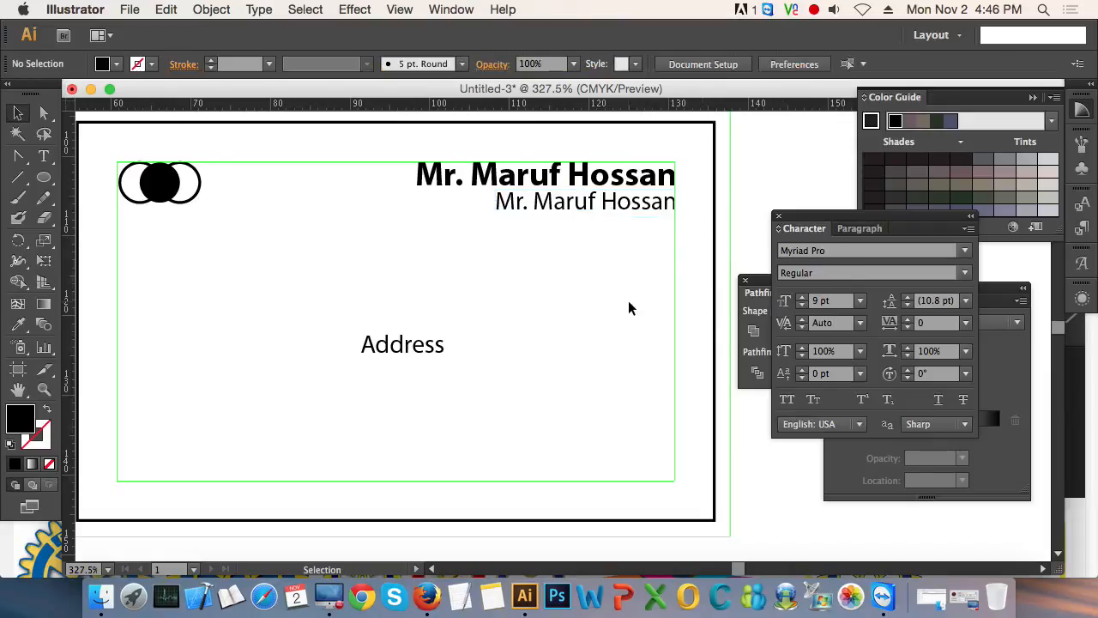
pyautogui.click(570, 178)
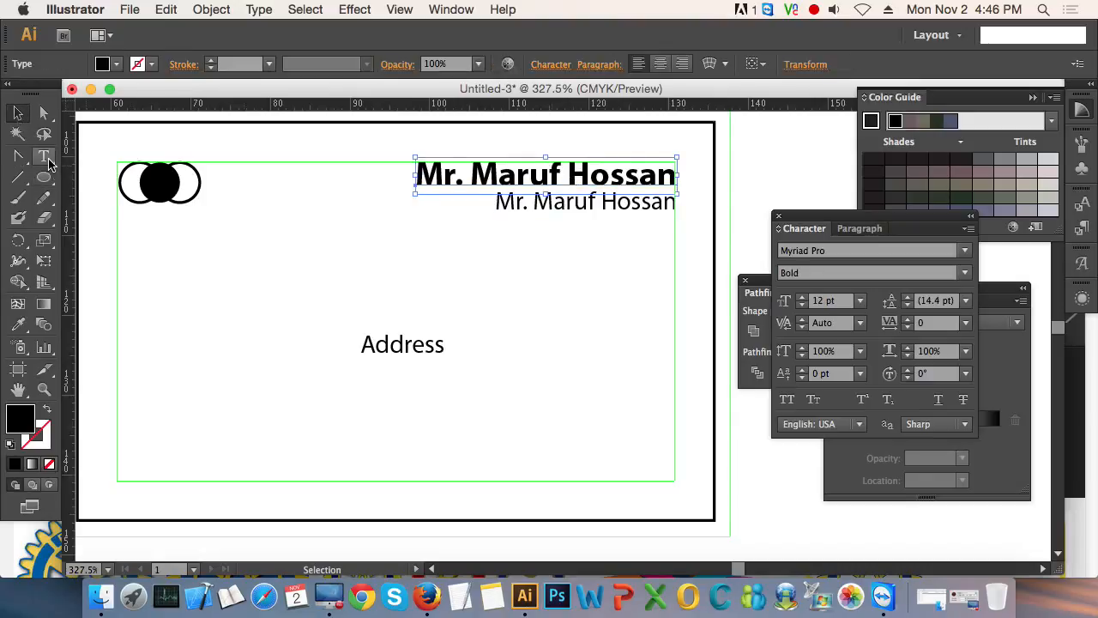
pyautogui.click(532, 258)
# - Replace the smaller line's text with "Executive" and align its end with the inner guide's right edge
pyautogui.doubleClick(609, 204)
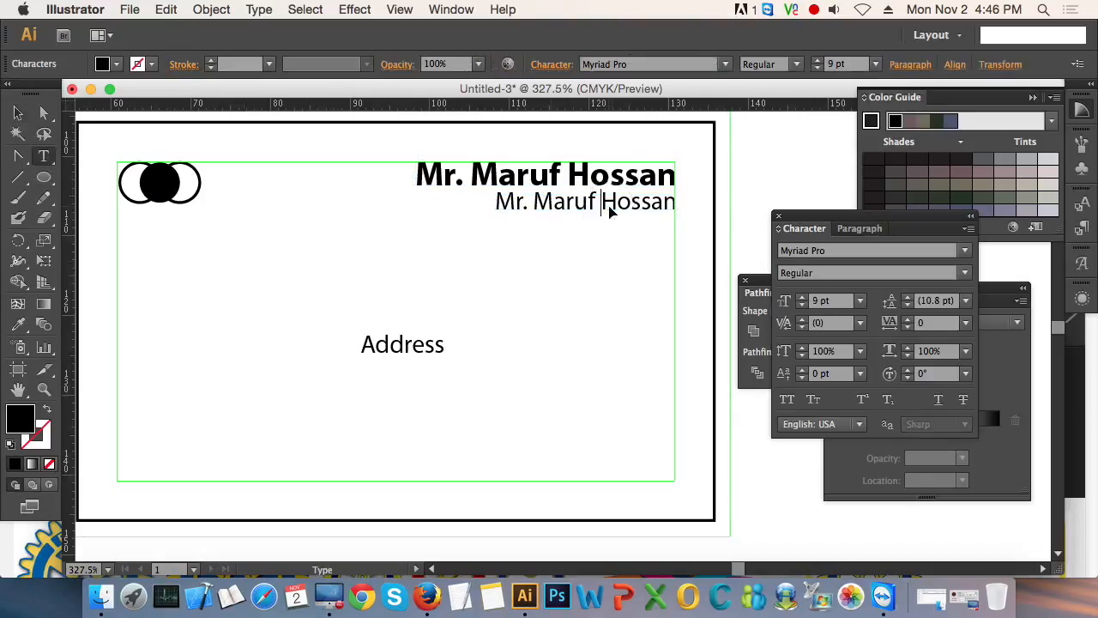
pyautogui.press('super+a')
pyautogui.write('E')
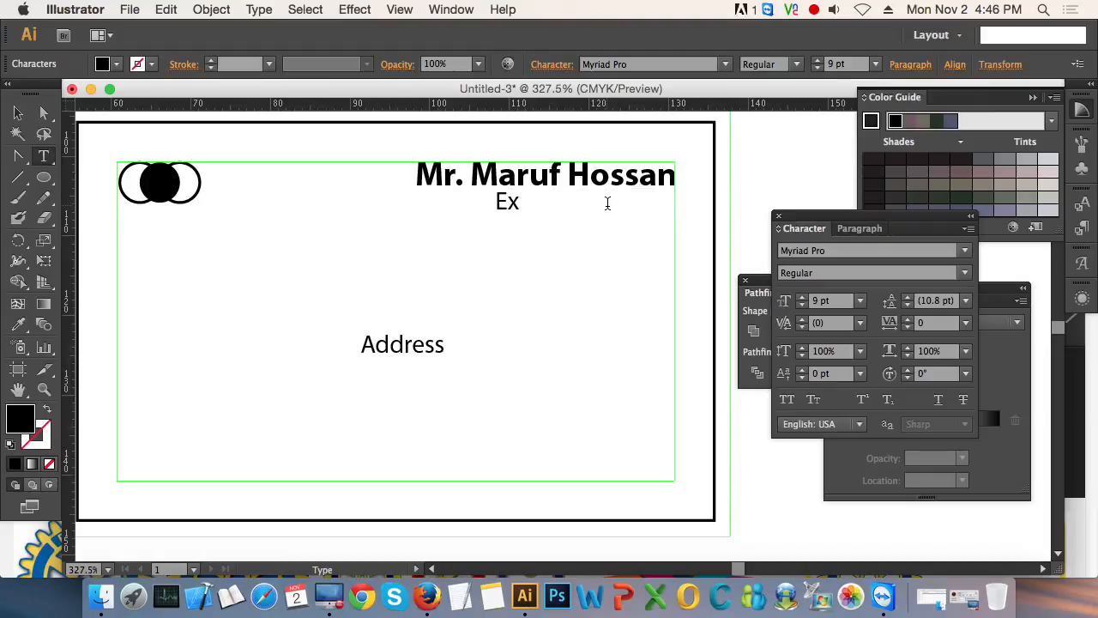
pyautogui.write('xecutive')
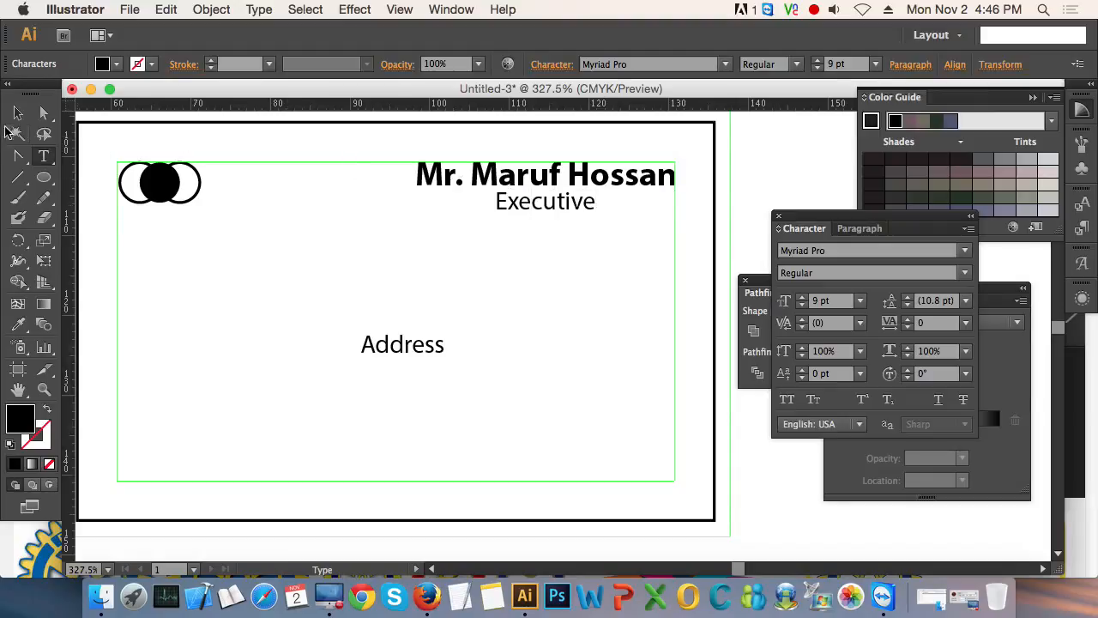
pyautogui.press('Escape')
pyautogui.moveTo(569, 209); pyautogui.dragTo(651, 209)
pyautogui.click(652, 292)
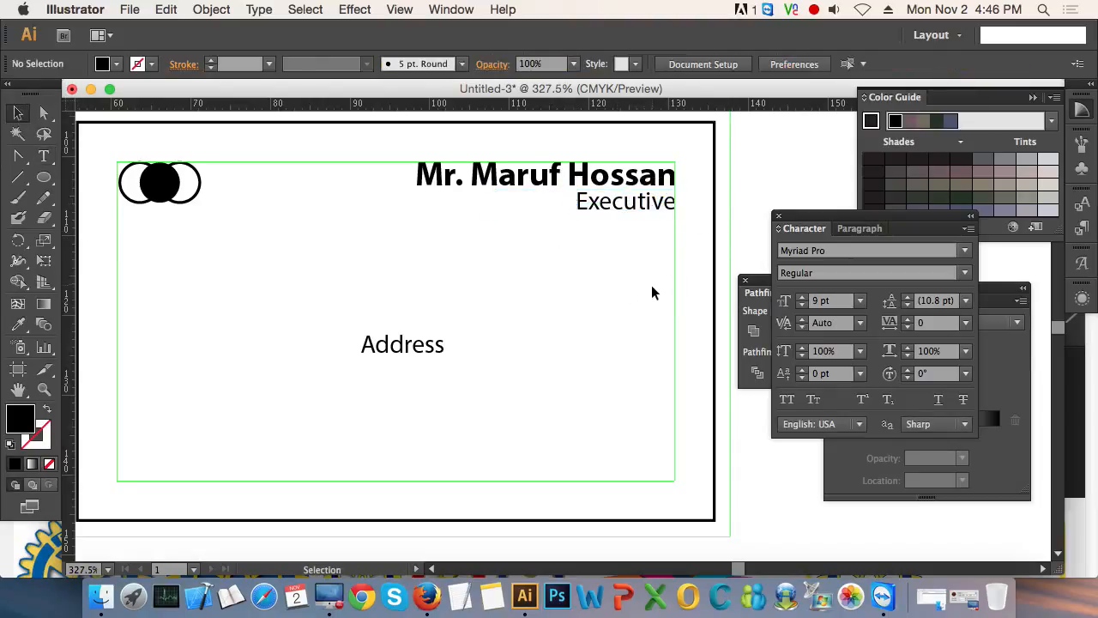
# - Shift the "Address" text slightly left and create an area text box across the inner guide's lower part with placeholder text "xcvxc"
pyautogui.click(415, 346)
pyautogui.moveTo(415, 346); pyautogui.dragTo(400, 346)
pyautogui.moveTo(44, 155); pyautogui.dragTo(107, 154)
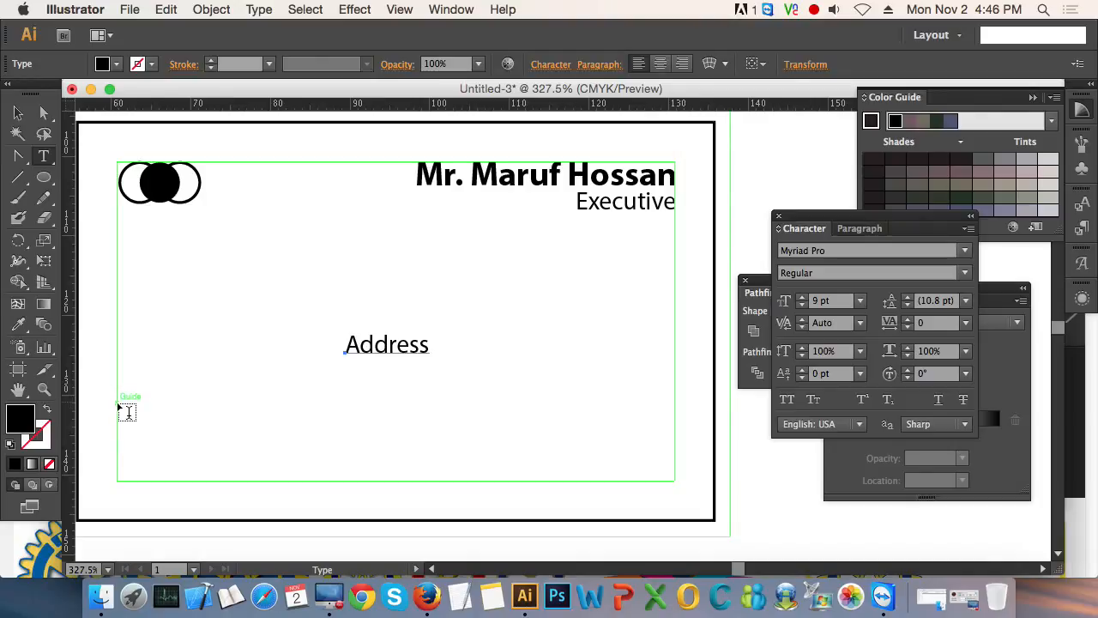
pyautogui.moveTo(119, 403); pyautogui.dragTo(680, 479)
pyautogui.write('xcvxc')
pyautogui.press('super+a')
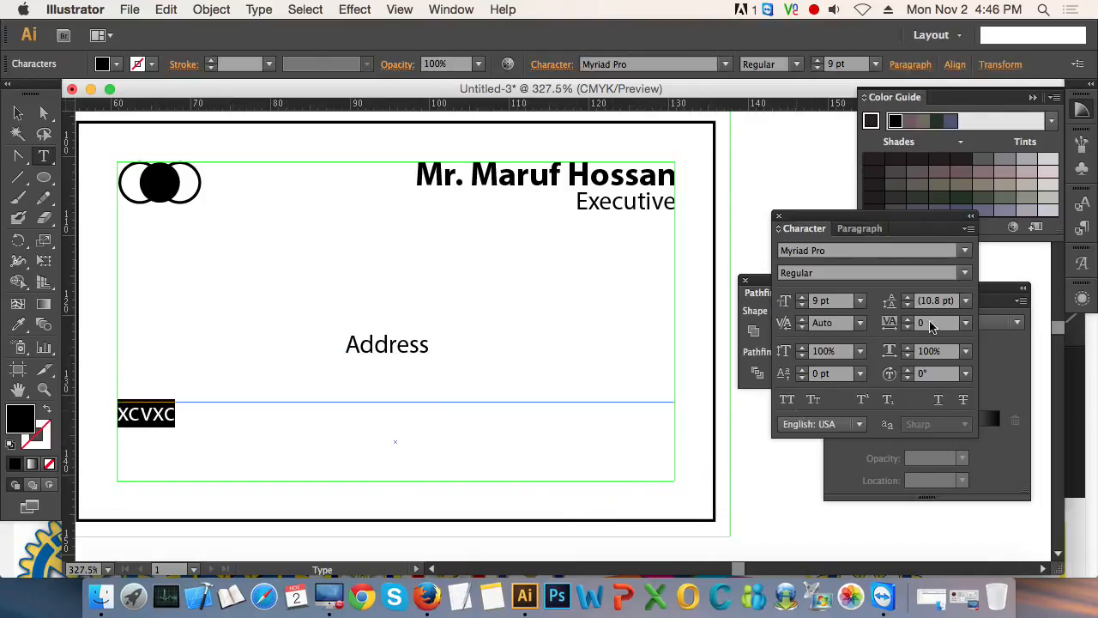
# - Set the selected placeholder text in the lower text box to 10 pt
pyautogui.click(836, 300)
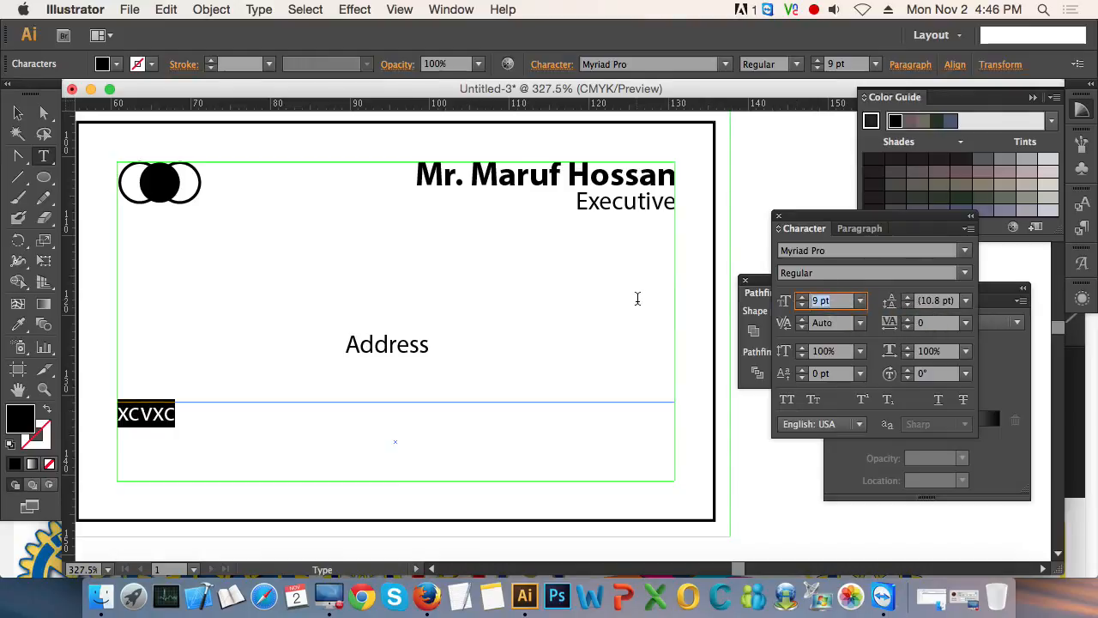
pyautogui.write('10')
pyautogui.press('Return')
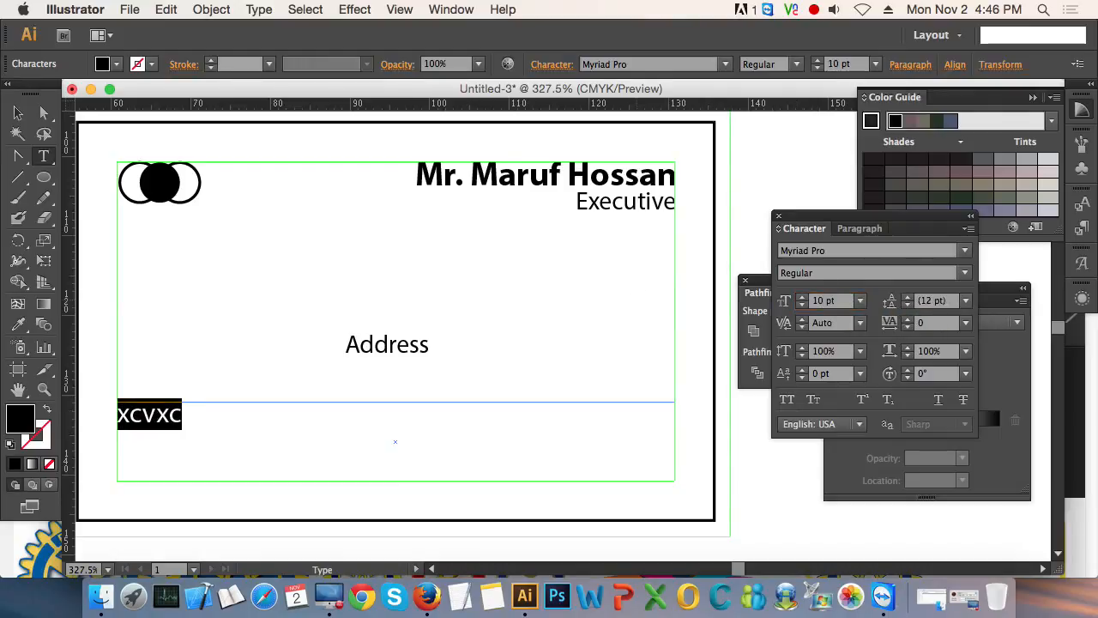
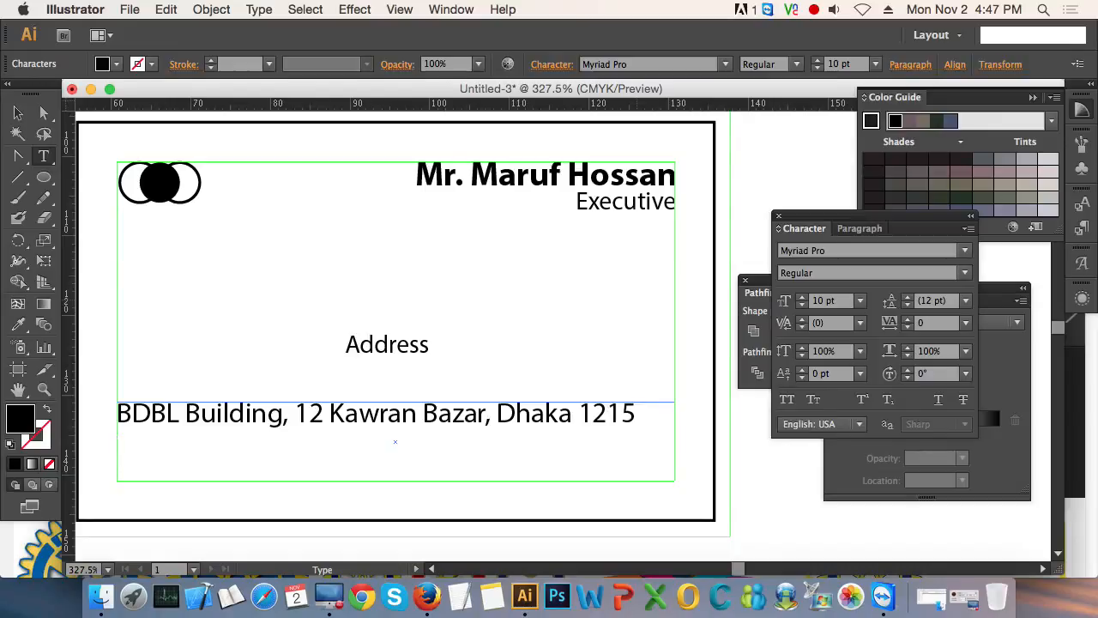
# - Replace the placeholder in the lower text box with the company's one-line postal address, including building, street, city and postcode
pyautogui.write('Email')
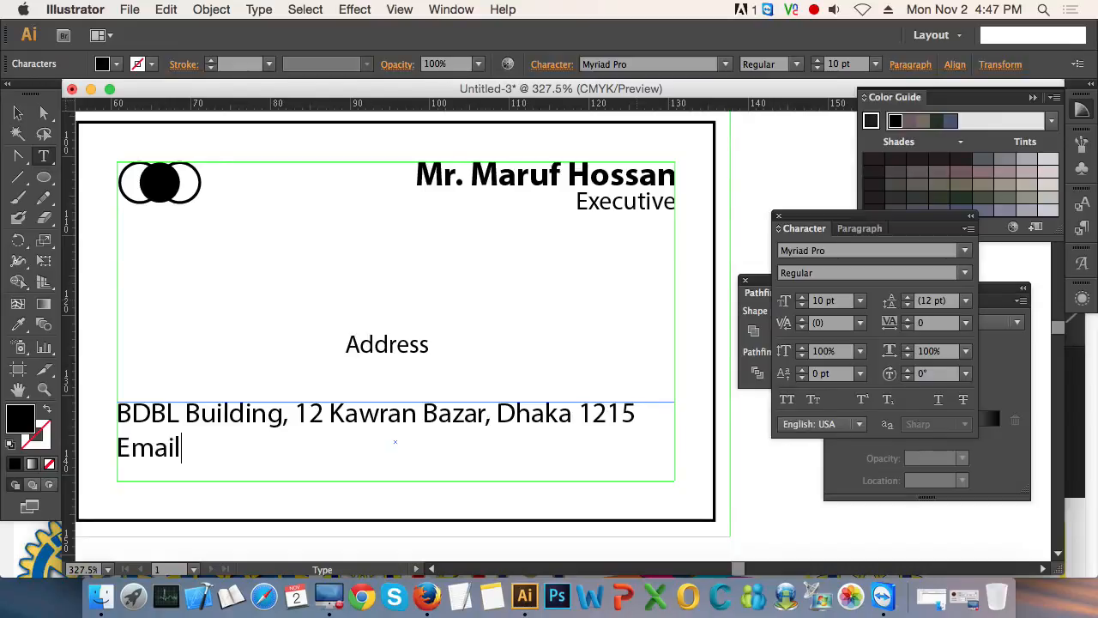
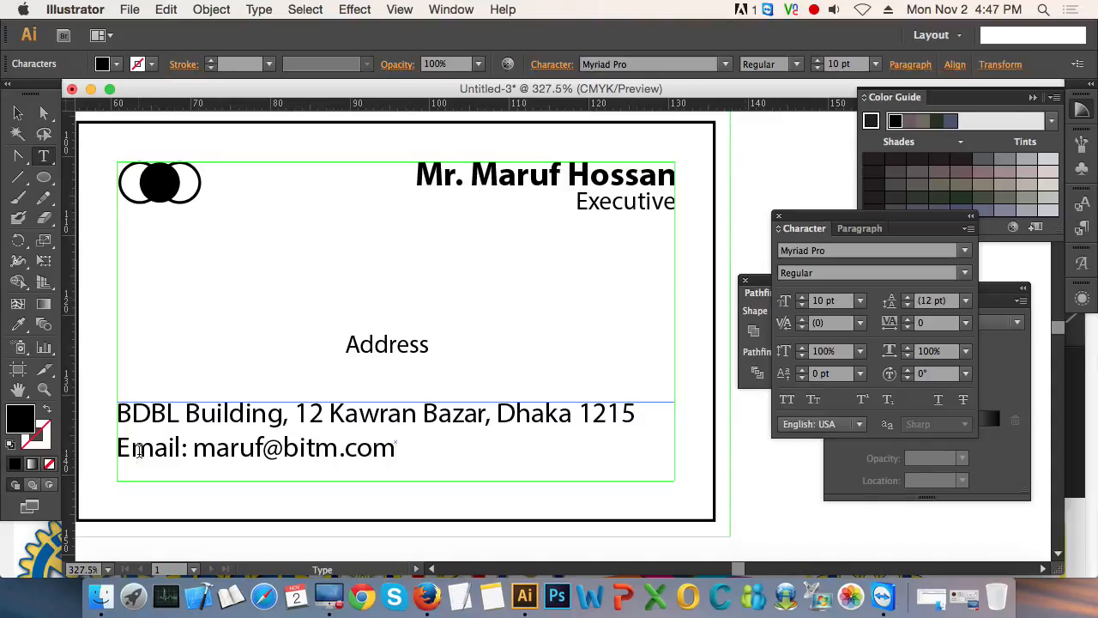
# - Insert the label "Phone:" and the contact's phone number before the e-mail label on the second line
pyautogui.press('Home')
pyautogui.write('Phone')
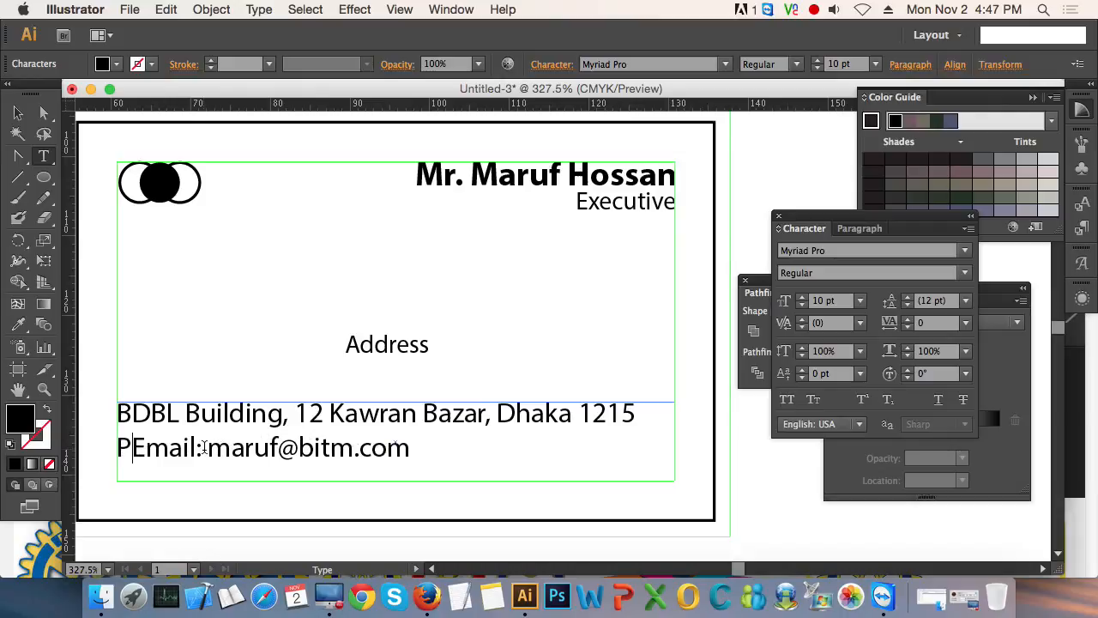
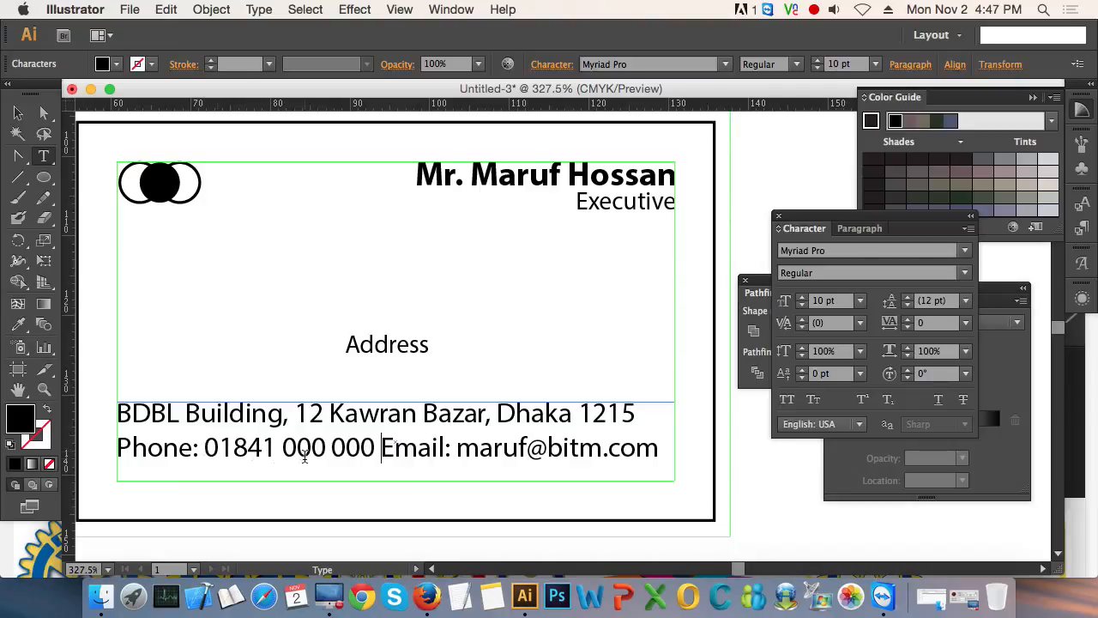
# - Centre-align both lines of contact text in the lower text box
pyautogui.press('super+a')
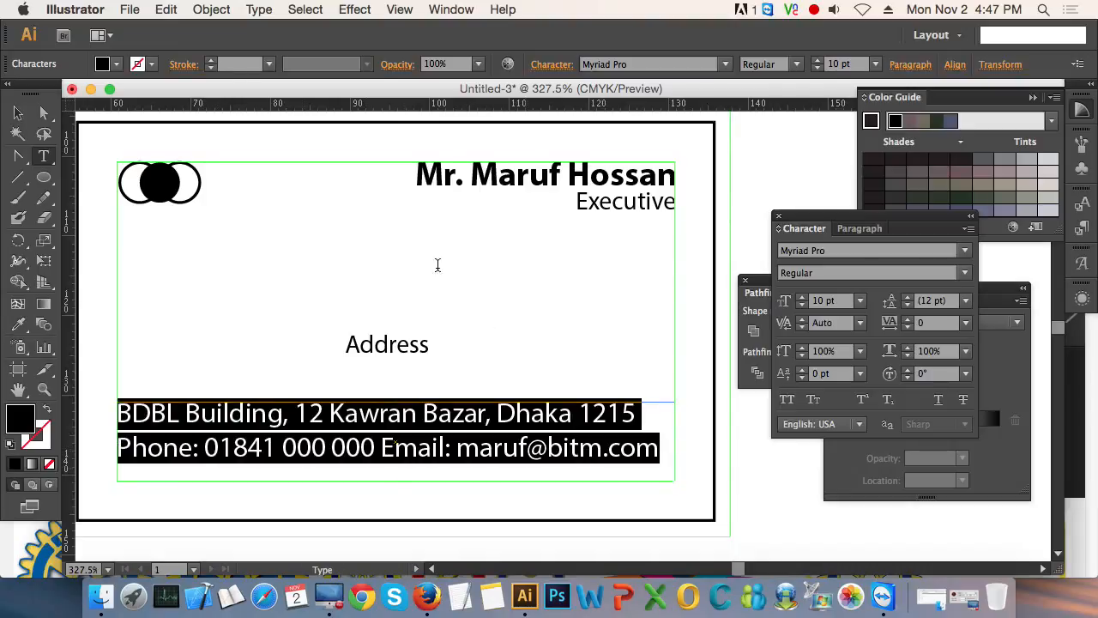
pyautogui.click(860, 228)
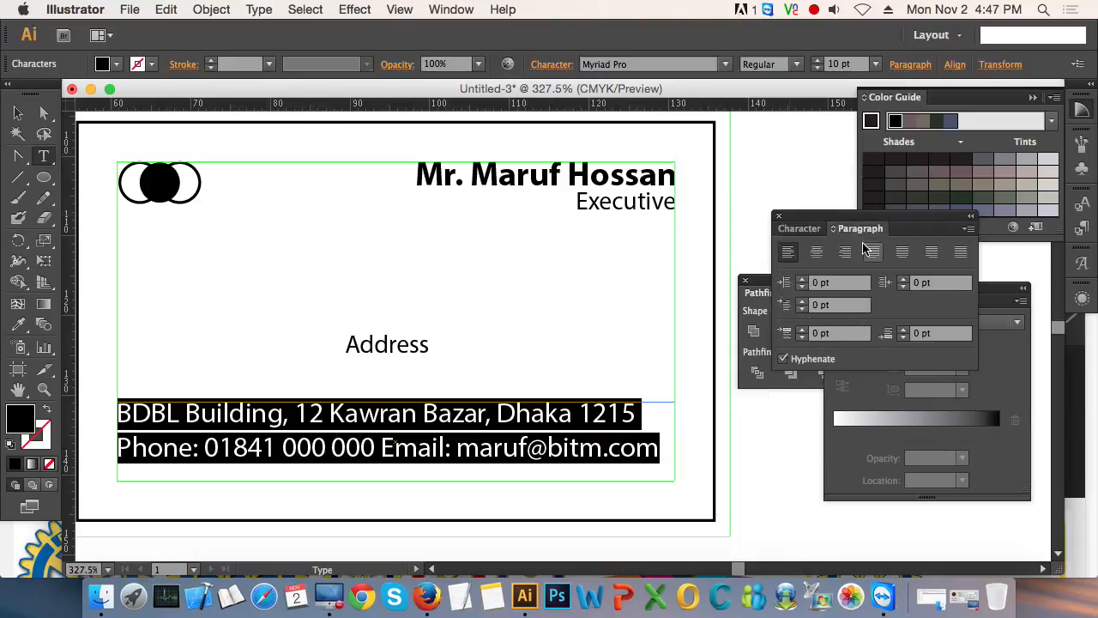
pyautogui.click(818, 252)
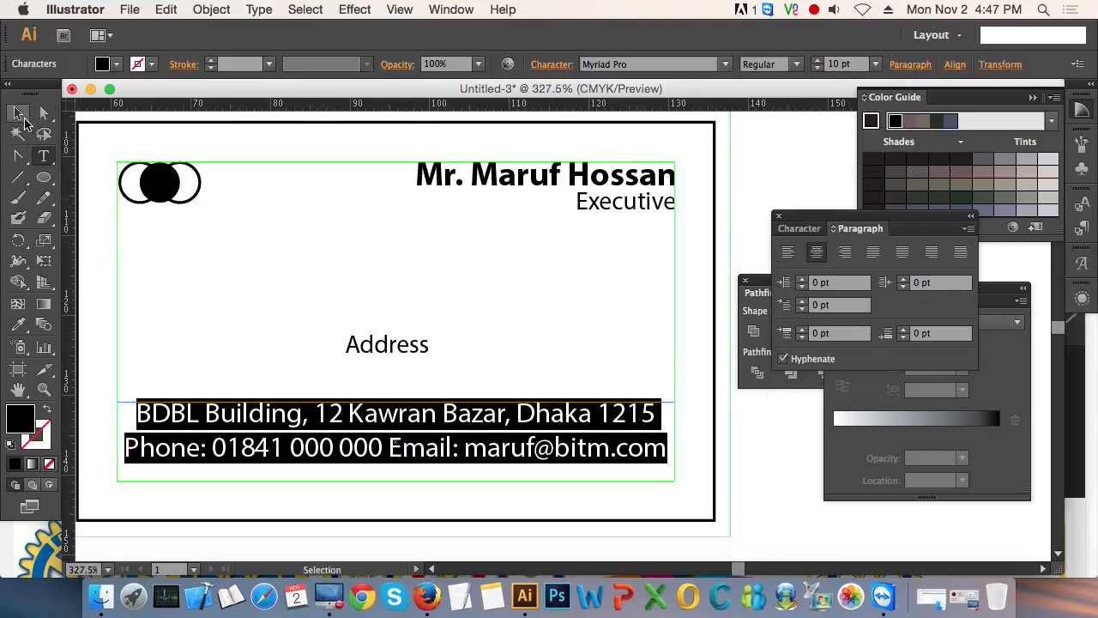
# - Move the "Address" text about 1.4 mm right and 3.45 mm down, closer to the contact lines
pyautogui.click(18, 113)
pyautogui.click(408, 350)
pyautogui.moveTo(409, 350); pyautogui.dragTo(419, 378)
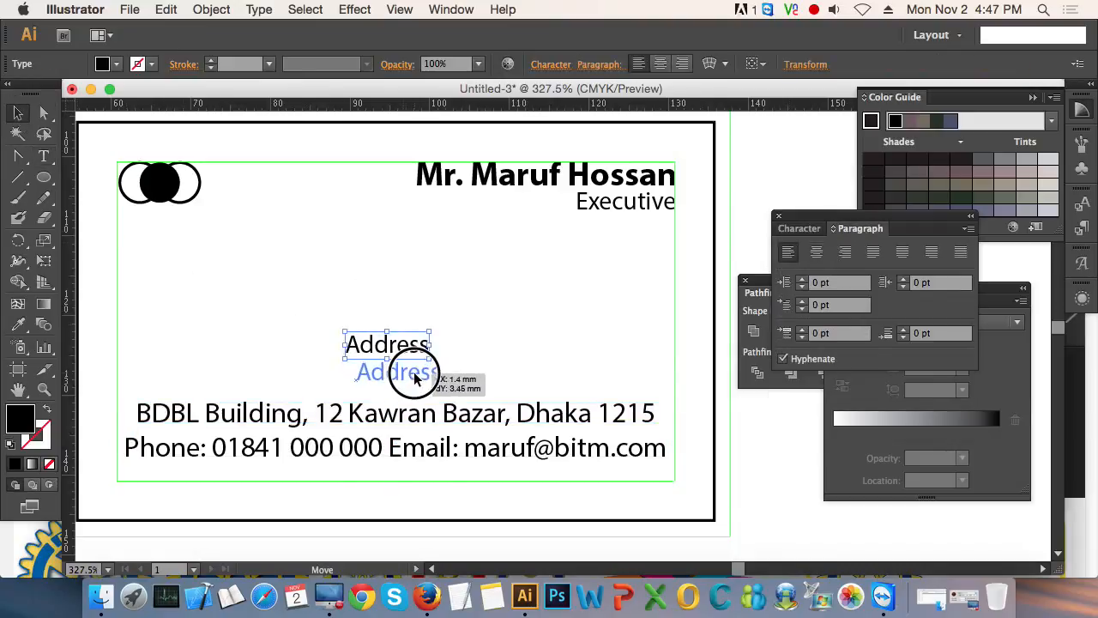
# - Format the "Address" heading as 12 pt Myriad Pro Bold
pyautogui.click(803, 228)
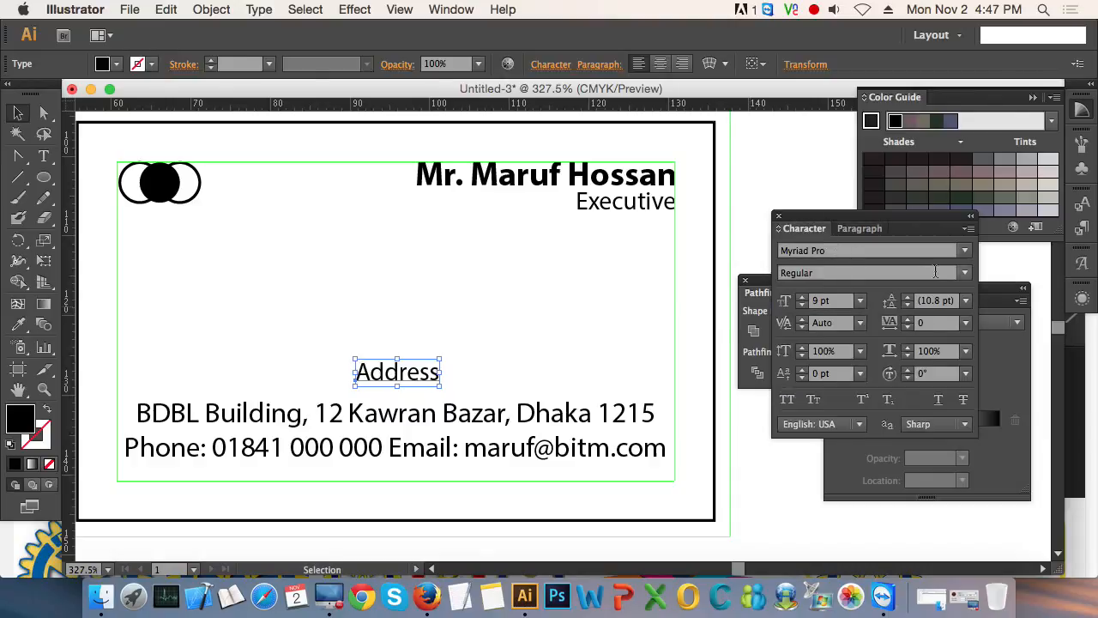
pyautogui.click(824, 300)
pyautogui.write('12')
pyautogui.press('Return')
pyautogui.click(964, 272)
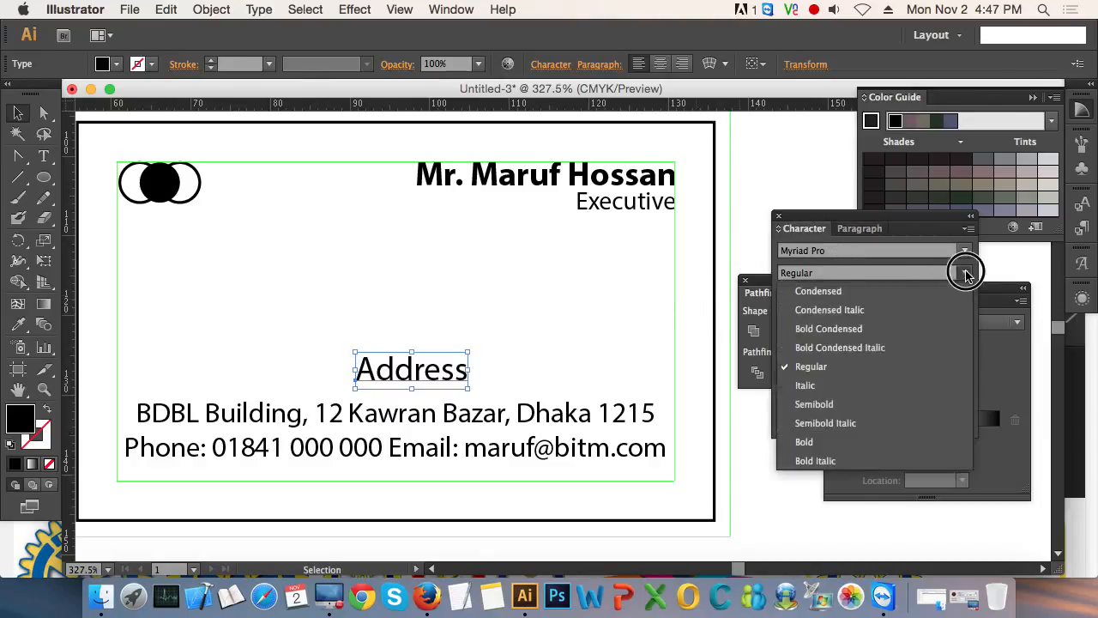
pyautogui.click(836, 432)
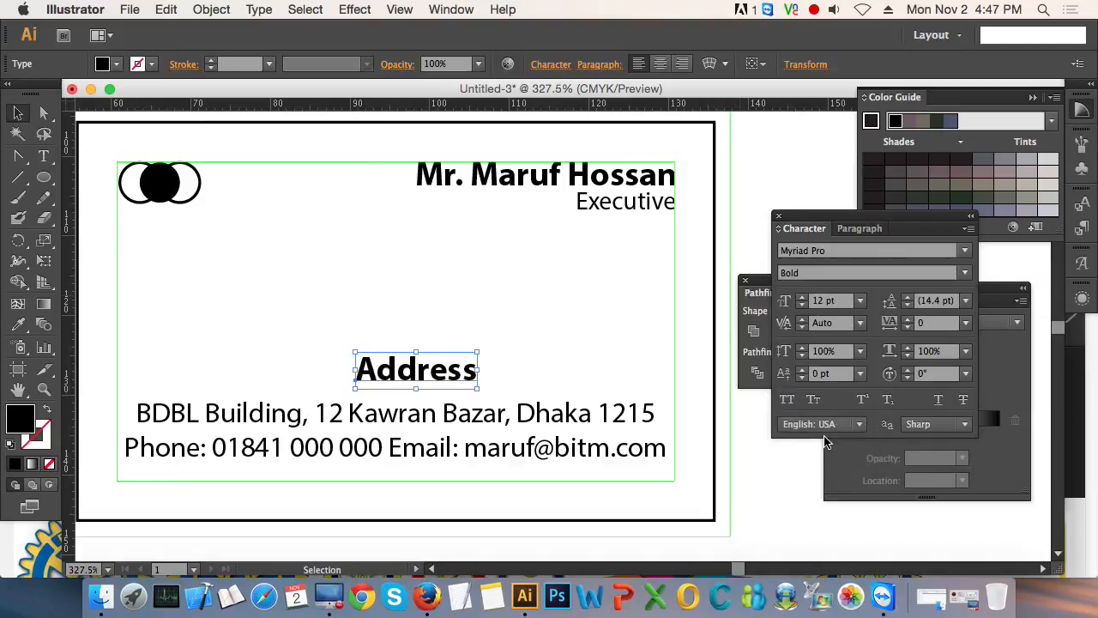
# - Align the "Address" heading and the contact text box to each other on their horizontal centres
pyautogui.click(527, 344)
pyautogui.moveTo(335, 286); pyautogui.dragTo(394, 398)
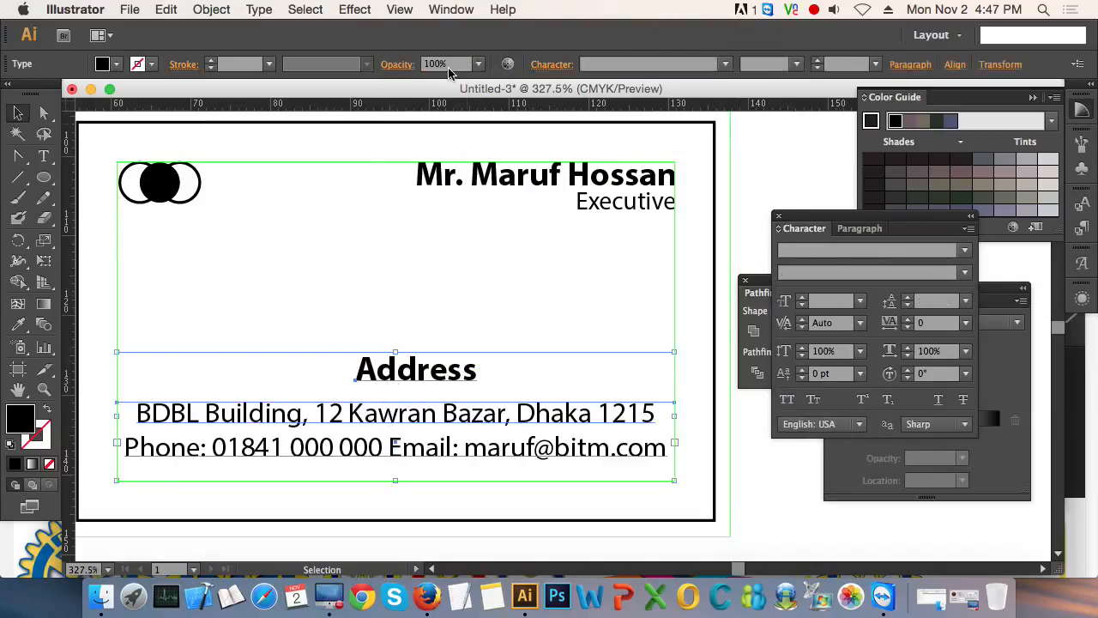
pyautogui.click(955, 64)
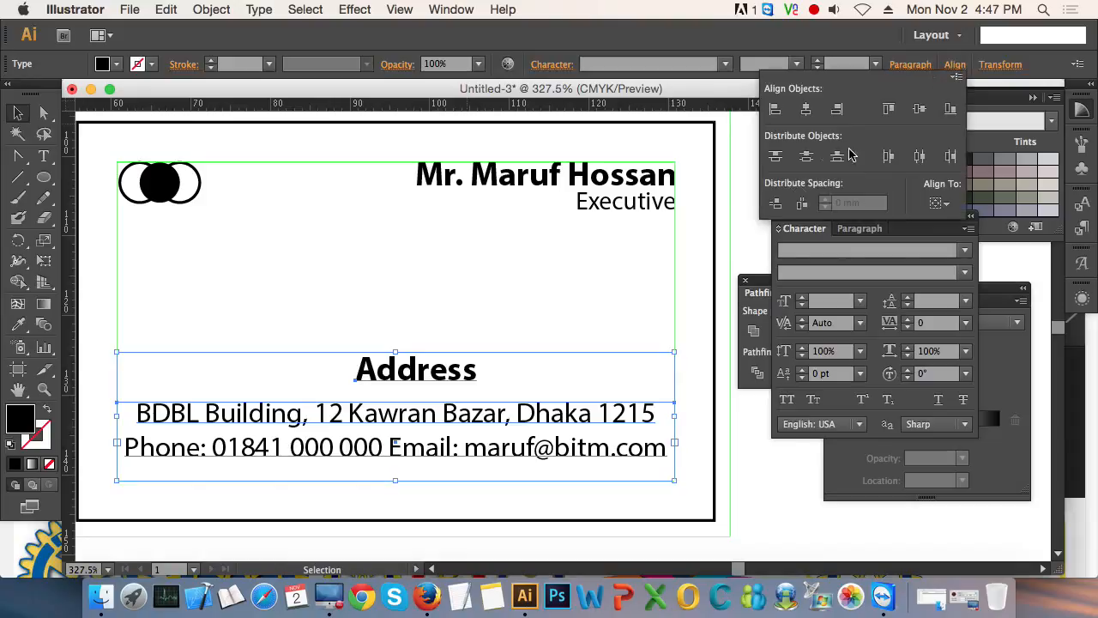
pyautogui.click(806, 109)
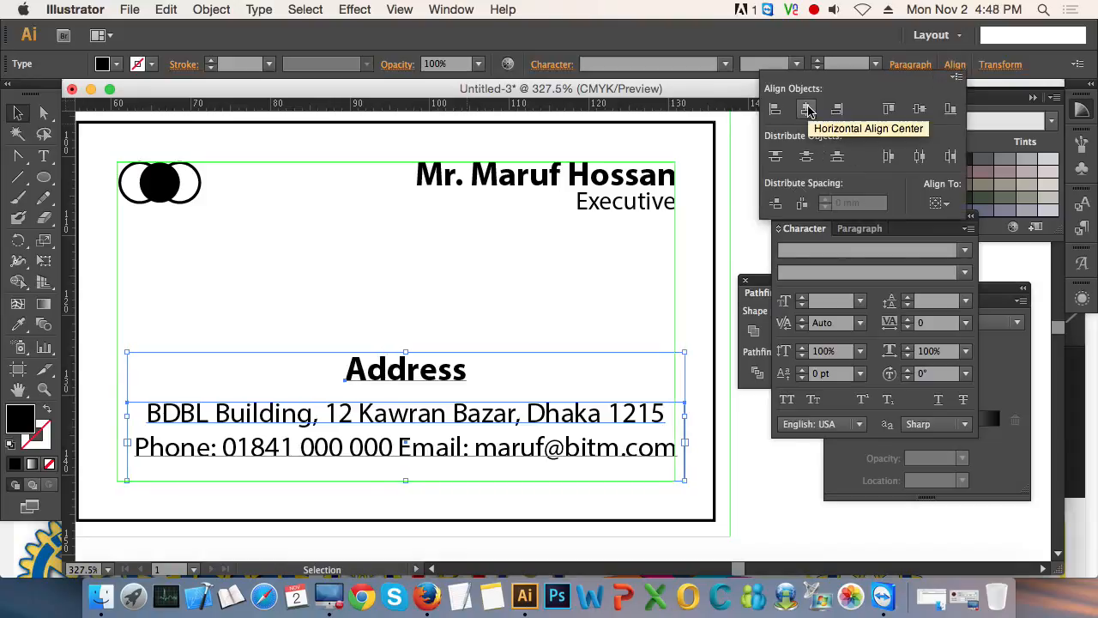
# - Shift the "Address" heading and contact text box together about 1.26 mm left to centre them within the inner guide
pyautogui.click(546, 415)
pyautogui.moveTo(546, 415); pyautogui.dragTo(543, 418)
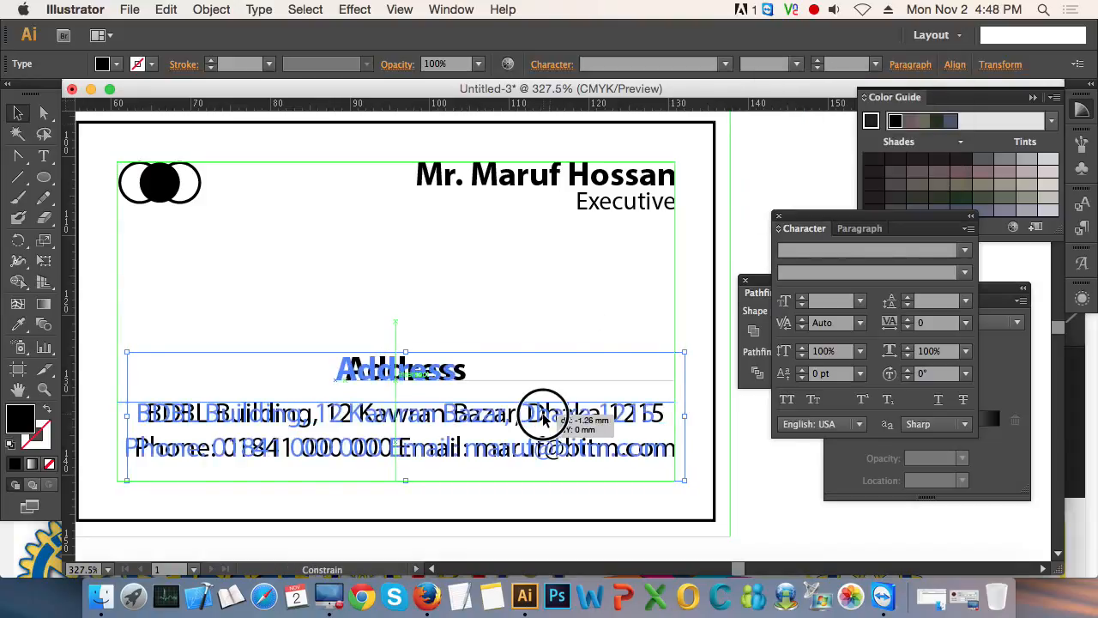
pyautogui.click(768, 483)
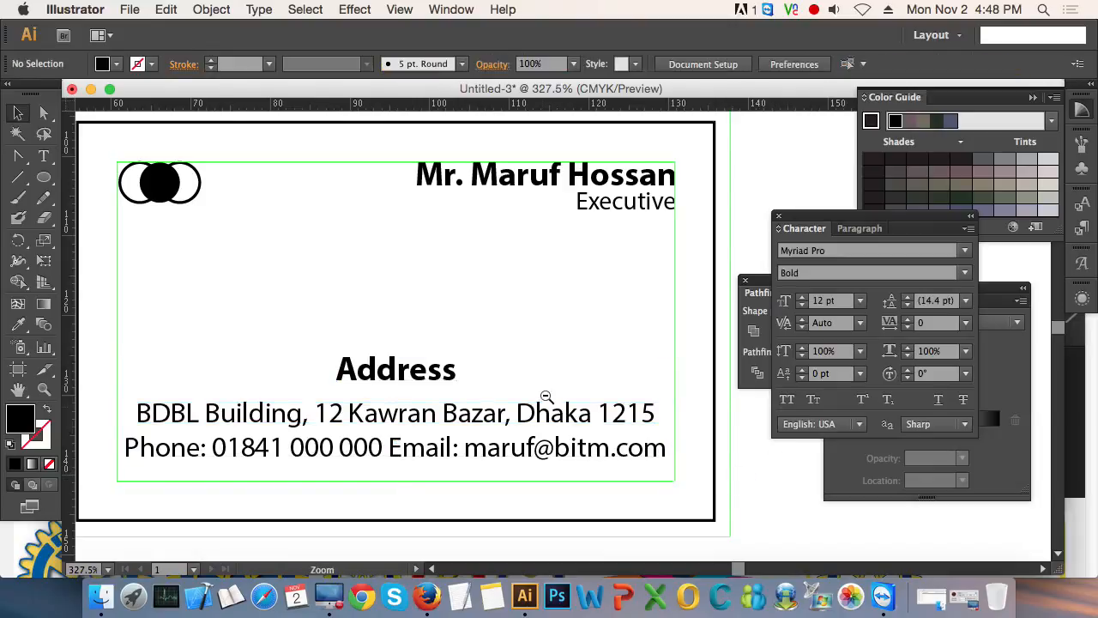
# - Lower the contact text box until its second line sits on the inner guide's lower edge, and hide the guides
pyautogui.keyDown('alt'); pyautogui.click(543, 393); pyautogui.keyUp('alt')
pyautogui.keyDown('alt'); pyautogui.click(609, 309); pyautogui.keyUp('alt')
pyautogui.moveTo(208, 157); pyautogui.dragTo(589, 429)
pyautogui.press('space')
pyautogui.moveTo(578, 319); pyautogui.dragTo(410, 330)
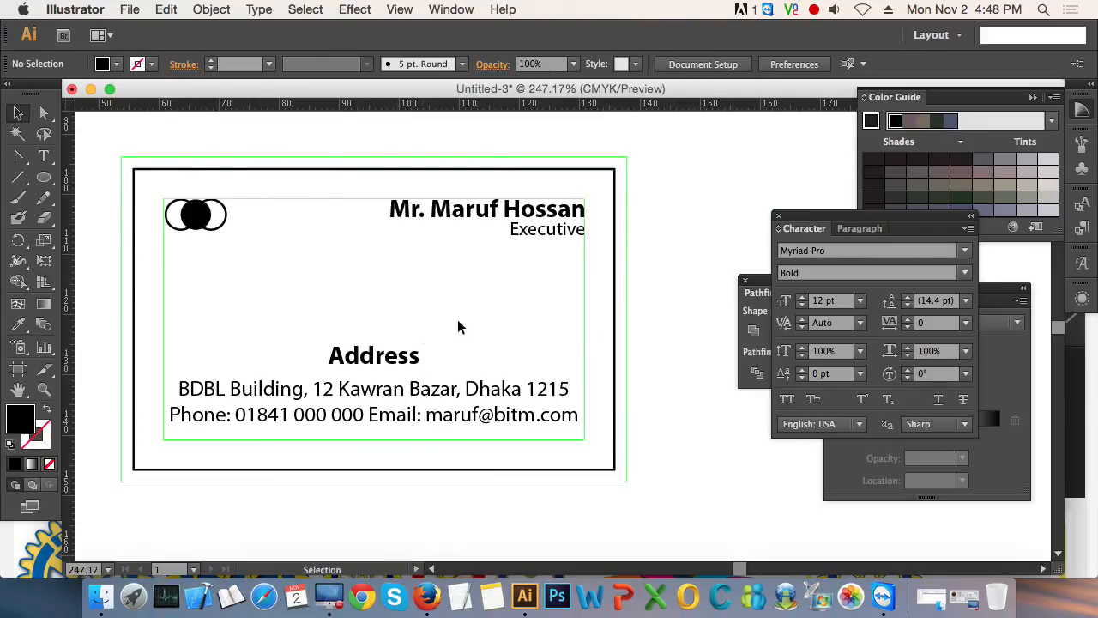
pyautogui.click(495, 396)
pyautogui.press('Down')
pyautogui.press('Down')
pyautogui.press('Down')
pyautogui.press('Down')
pyautogui.press('Down')
pyautogui.press('Down')
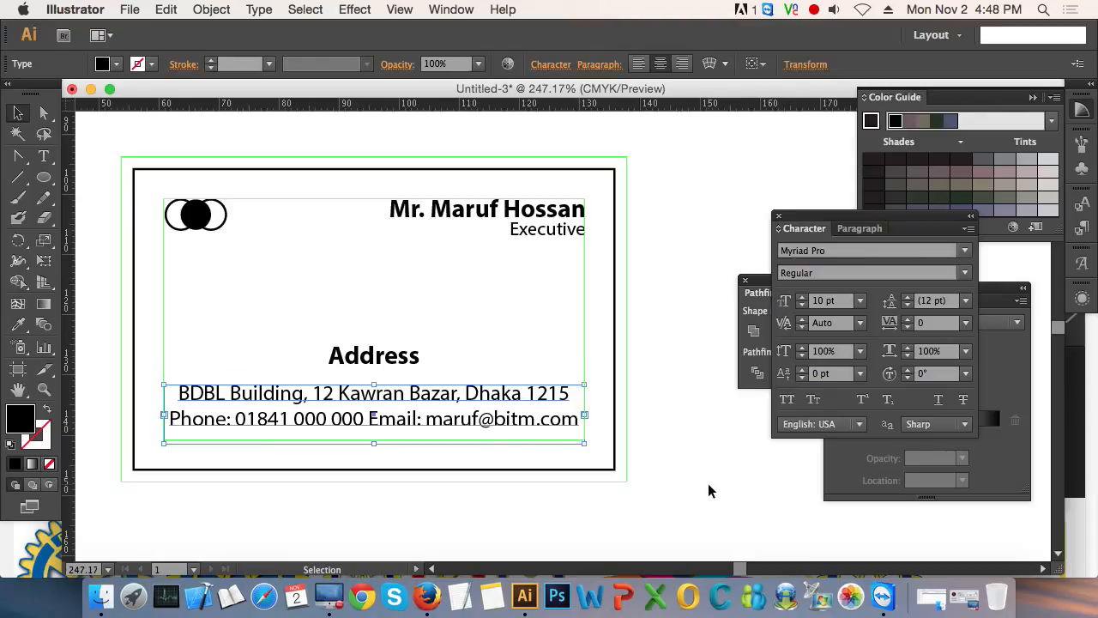
pyautogui.click(708, 490)
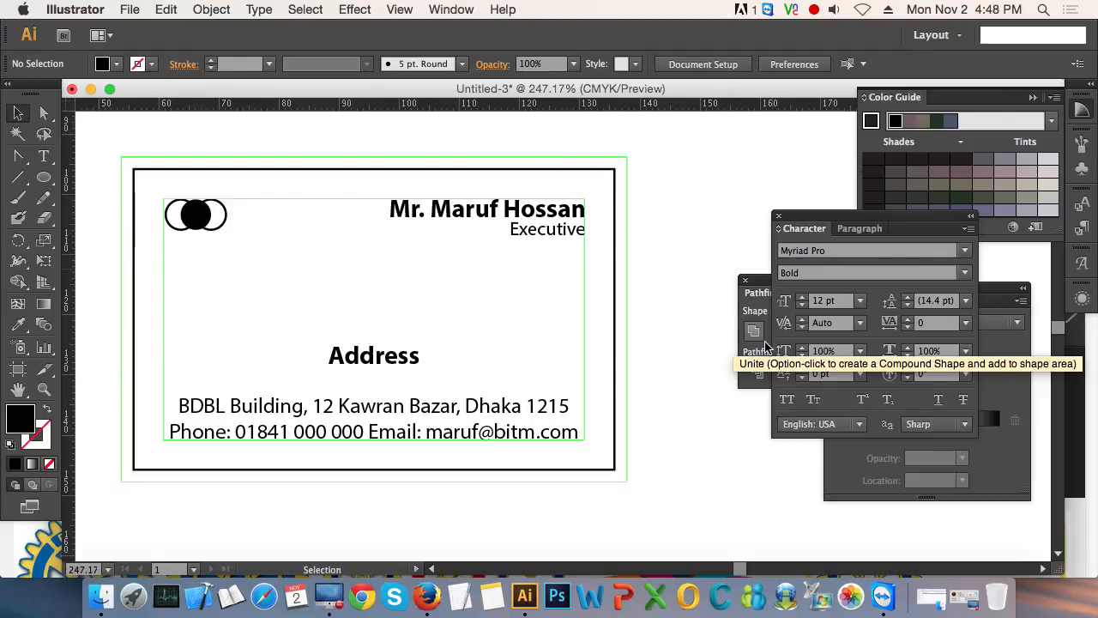
pyautogui.press('super+shift+a')
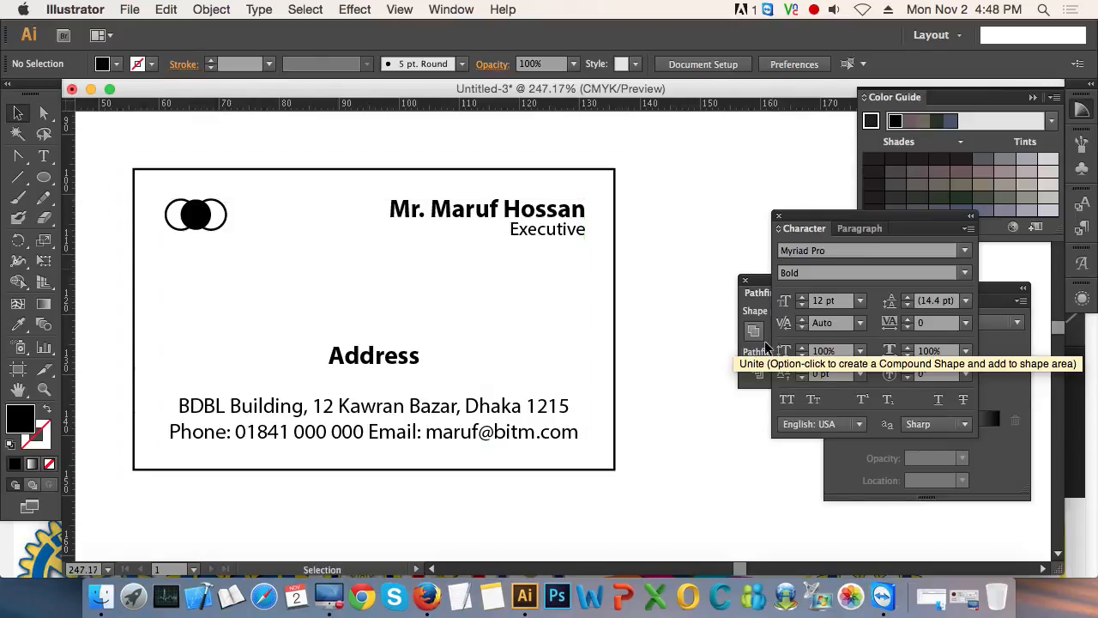